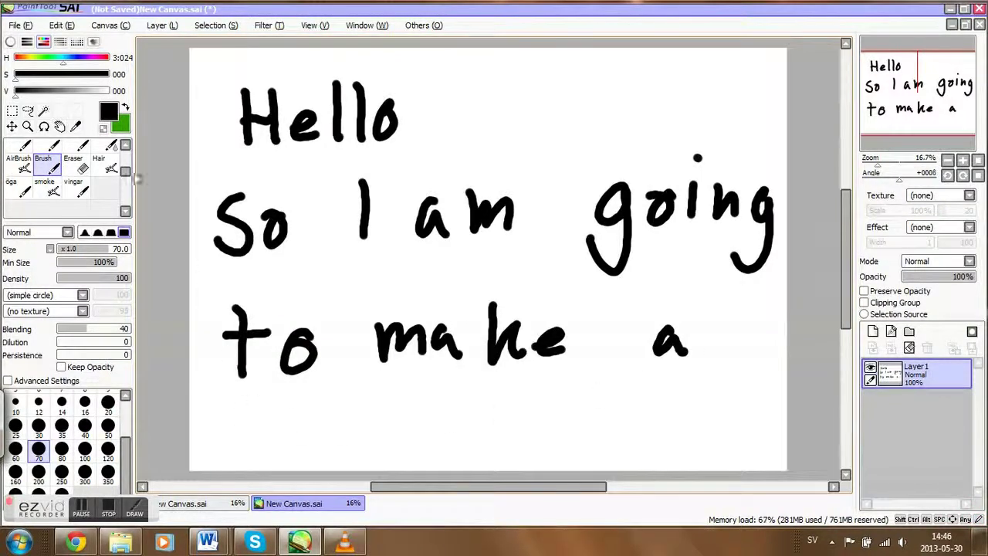
Step: Erase the handwritten words "make a" and write "show" in their place with the black brush
{"action": "left_click", "coordinate": [74, 162]}
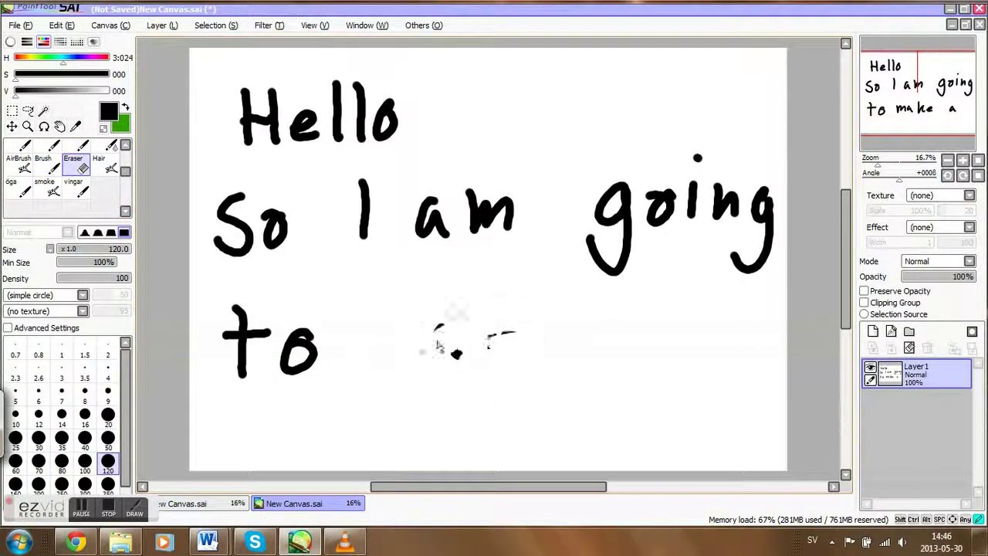
{"action": "left_click", "coordinate": [48, 164]}
{"action": "left_click_drag", "start_coordinate": [415, 324], "coordinate": [381, 361]}
{"action": "left_click_drag", "start_coordinate": [435, 310], "coordinate": [462, 361]}
{"action": "mouse_move", "coordinate": [486, 334]}
{"action": "left_mouse_down"}
{"action": "mouse_move", "coordinate": [492, 353]}
{"action": "mouse_move", "coordinate": [488, 335]}
{"action": "left_mouse_up"}
{"action": "left_click_drag", "start_coordinate": [518, 338], "coordinate": [569, 337]}
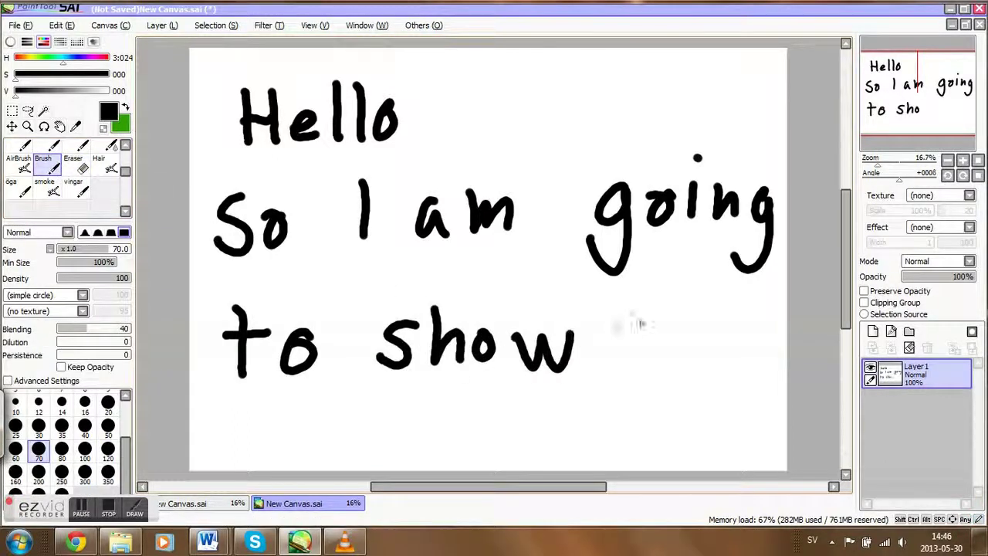
Step: Finish the handwritten message with "you" on the third line and "how I do" on a fourth line
{"action": "left_click_drag", "start_coordinate": [627, 328], "coordinate": [648, 363]}
{"action": "left_click_drag", "start_coordinate": [668, 324], "coordinate": [622, 400]}
{"action": "left_click_drag", "start_coordinate": [717, 338], "coordinate": [716, 341]}
{"action": "left_click_drag", "start_coordinate": [735, 327], "coordinate": [772, 361]}
{"action": "mouse_move", "coordinate": [232, 400]}
{"action": "left_mouse_down"}
{"action": "mouse_move", "coordinate": [233, 454]}
{"action": "mouse_move", "coordinate": [264, 451]}
{"action": "left_mouse_up"}
{"action": "left_click_drag", "start_coordinate": [292, 418], "coordinate": [289, 420]}
{"action": "left_click_drag", "start_coordinate": [312, 416], "coordinate": [365, 423]}
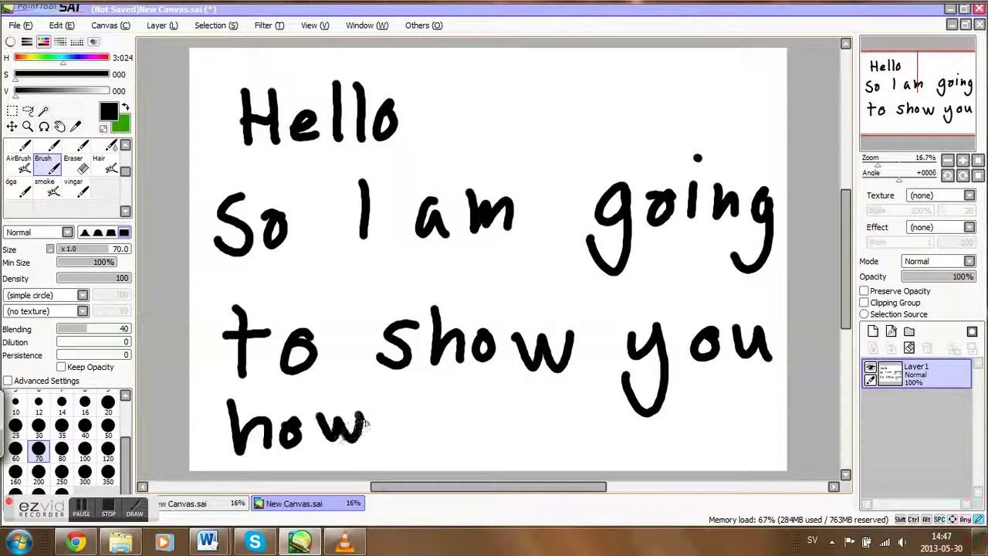
{"action": "left_click_drag", "start_coordinate": [468, 409], "coordinate": [467, 446]}
{"action": "left_click_drag", "start_coordinate": [568, 417], "coordinate": [545, 441]}
{"action": "left_click_drag", "start_coordinate": [583, 384], "coordinate": [585, 446]}
{"action": "left_click_drag", "start_coordinate": [611, 415], "coordinate": [606, 418]}
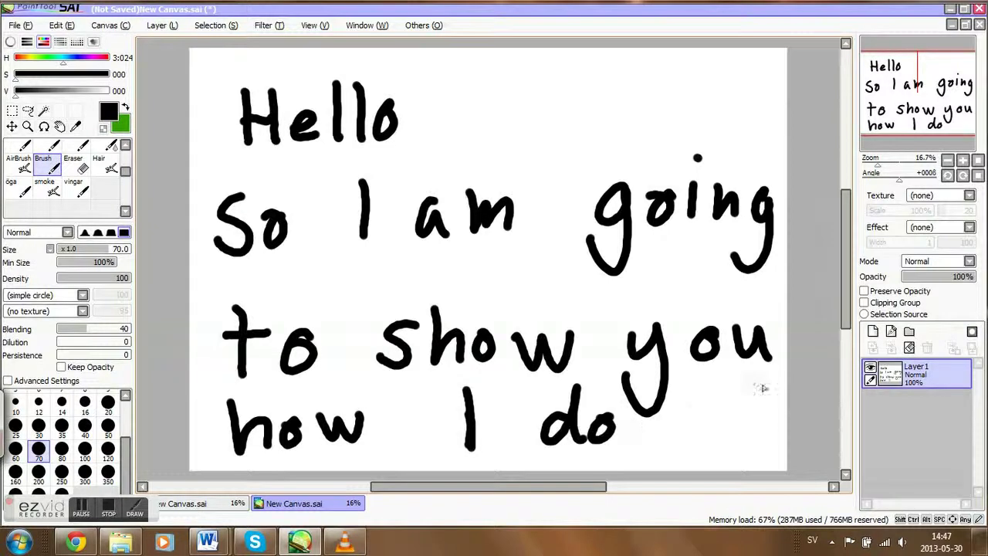
Step: Clear the text layer and write "my eyes" in black across the upper part of the canvas
{"action": "left_click", "coordinate": [909, 347]}
{"action": "mouse_move", "coordinate": [219, 76]}
{"action": "left_mouse_down"}
{"action": "mouse_move", "coordinate": [219, 133]}
{"action": "mouse_move", "coordinate": [284, 130]}
{"action": "left_mouse_up"}
{"action": "left_click_drag", "start_coordinate": [307, 91], "coordinate": [294, 158]}
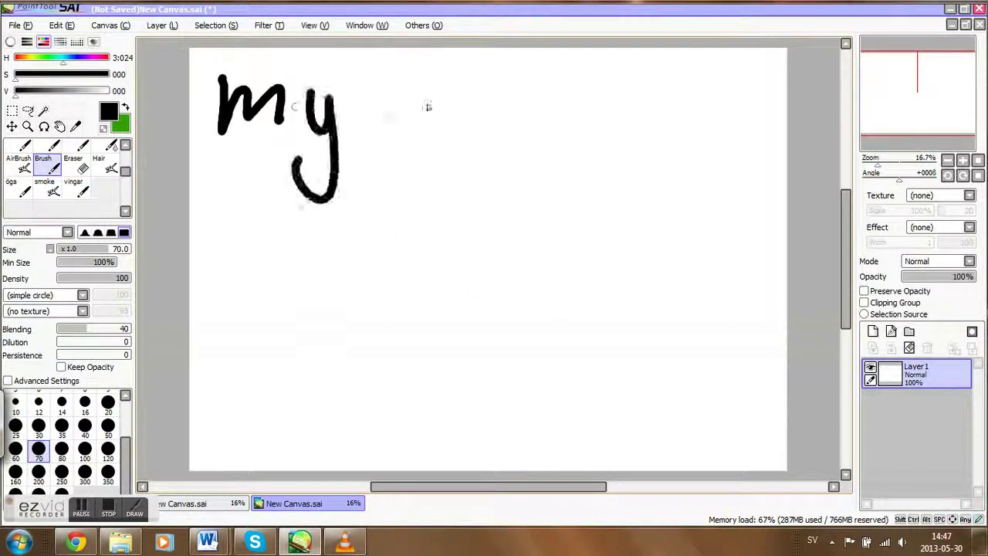
{"action": "left_click_drag", "start_coordinate": [411, 114], "coordinate": [447, 133]}
{"action": "left_click_drag", "start_coordinate": [480, 86], "coordinate": [477, 166]}
{"action": "mouse_move", "coordinate": [555, 91]}
{"action": "left_mouse_down"}
{"action": "mouse_move", "coordinate": [553, 101]}
{"action": "mouse_move", "coordinate": [591, 139]}
{"action": "left_mouse_up"}
{"action": "left_click_drag", "start_coordinate": [658, 90], "coordinate": [621, 141]}
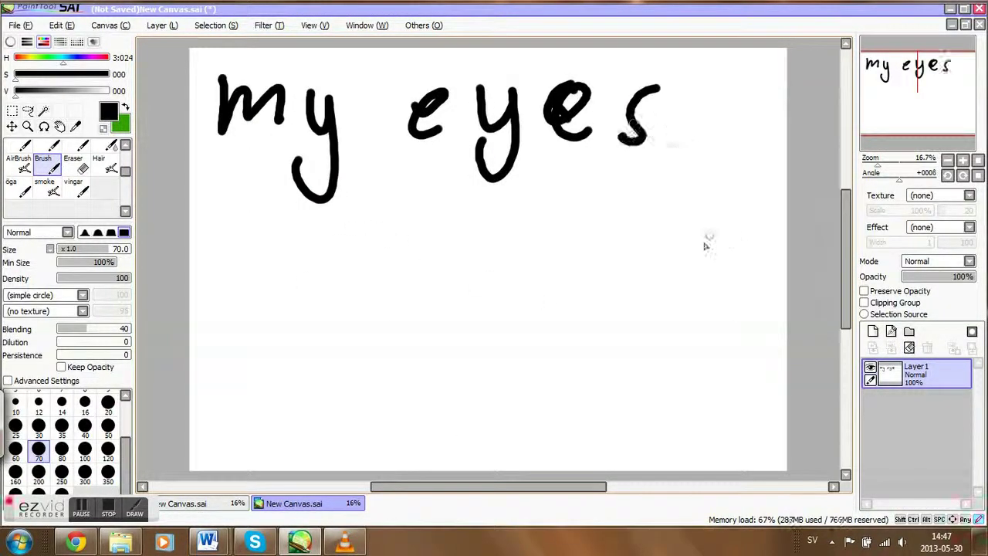
Step: Switch to the canvas with the eyes and set the brush colour to purple with hue 4:200, saturation 255 and value 188
{"action": "left_click", "coordinate": [212, 503]}
{"action": "left_click", "coordinate": [125, 107]}
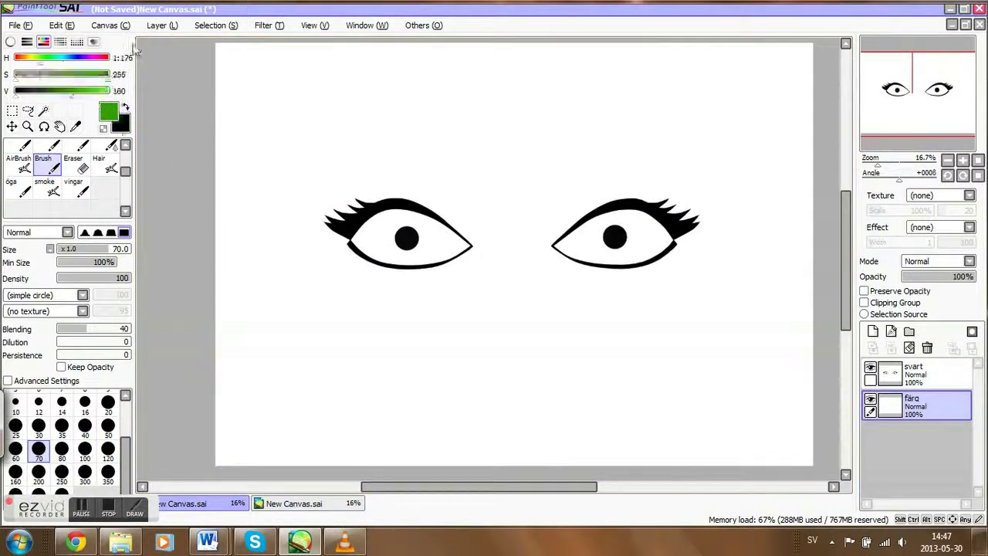
{"action": "left_click_drag", "start_coordinate": [43, 61], "coordinate": [85, 102]}
{"action": "left_click_drag", "start_coordinate": [68, 65], "coordinate": [89, 67]}
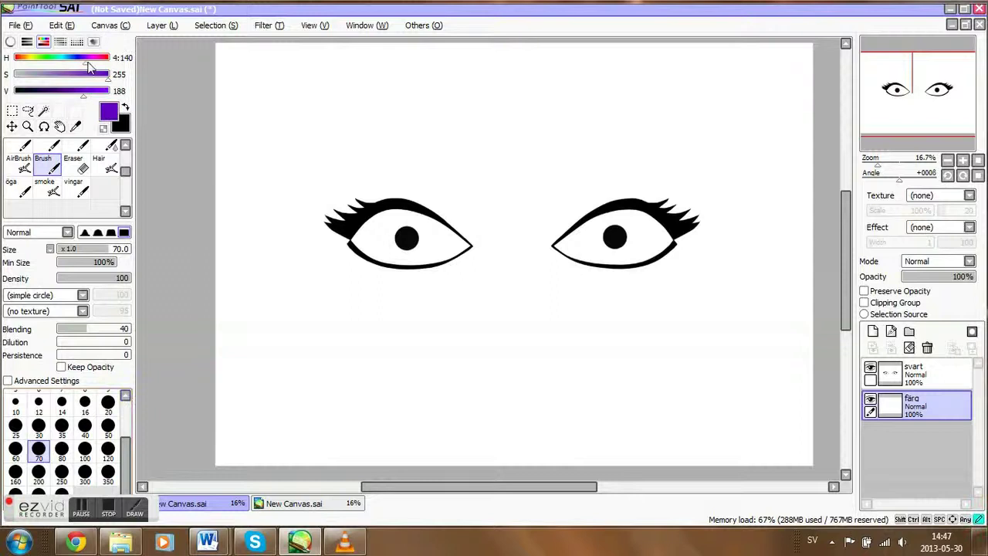
Step: Return to the text canvas and write "and they" in purple below "my eyes"
{"action": "left_click", "coordinate": [325, 506]}
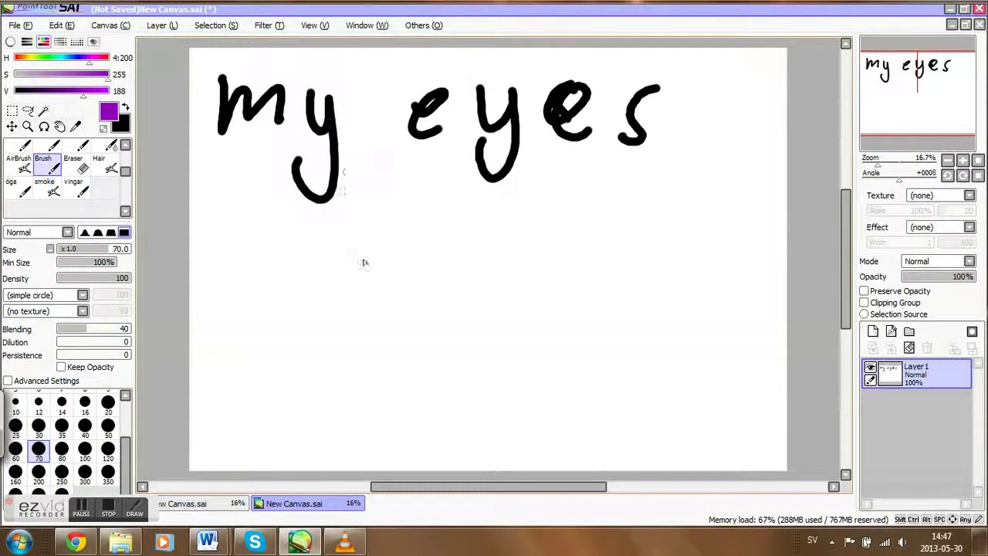
{"action": "left_click_drag", "start_coordinate": [266, 255], "coordinate": [284, 289]}
{"action": "left_click_drag", "start_coordinate": [314, 239], "coordinate": [349, 277]}
{"action": "left_click_drag", "start_coordinate": [395, 240], "coordinate": [418, 273]}
{"action": "left_click_drag", "start_coordinate": [515, 210], "coordinate": [518, 286]}
{"action": "mouse_move", "coordinate": [504, 241]}
{"action": "left_mouse_down"}
{"action": "mouse_move", "coordinate": [549, 239]}
{"action": "mouse_move", "coordinate": [587, 280]}
{"action": "left_mouse_up"}
{"action": "mouse_move", "coordinate": [591, 263]}
{"action": "left_mouse_down"}
{"action": "mouse_move", "coordinate": [606, 255]}
{"action": "mouse_move", "coordinate": [623, 278]}
{"action": "left_mouse_up"}
{"action": "left_click_drag", "start_coordinate": [636, 236], "coordinate": [624, 308]}
Step: Write "are going to" in purple on the line below "and they"
{"action": "mouse_move", "coordinate": [240, 358]}
{"action": "left_mouse_down"}
{"action": "mouse_move", "coordinate": [247, 393]}
{"action": "mouse_move", "coordinate": [279, 361]}
{"action": "left_mouse_up"}
{"action": "left_click_drag", "start_coordinate": [292, 369], "coordinate": [321, 378]}
{"action": "left_click_drag", "start_coordinate": [416, 336], "coordinate": [395, 401]}
{"action": "left_click_drag", "start_coordinate": [455, 333], "coordinate": [475, 351]}
{"action": "left_click_drag", "start_coordinate": [473, 300], "coordinate": [474, 304]}
{"action": "mouse_move", "coordinate": [487, 324]}
{"action": "left_mouse_down"}
{"action": "mouse_move", "coordinate": [532, 343]}
{"action": "mouse_move", "coordinate": [526, 397]}
{"action": "left_mouse_up"}
{"action": "mouse_move", "coordinate": [610, 305]}
{"action": "left_mouse_down"}
{"action": "mouse_move", "coordinate": [605, 361]}
{"action": "mouse_move", "coordinate": [629, 324]}
{"action": "left_mouse_up"}
{"action": "mouse_move", "coordinate": [654, 333]}
{"action": "left_mouse_down"}
{"action": "mouse_move", "coordinate": [647, 356]}
{"action": "mouse_move", "coordinate": [664, 339]}
{"action": "left_mouse_up"}
Step: Write "be" on the last line and add a purple colour dot after it with a size 350 brush
{"action": "left_click_drag", "start_coordinate": [270, 405], "coordinate": [293, 457]}
{"action": "left_click_drag", "start_coordinate": [315, 441], "coordinate": [339, 455]}
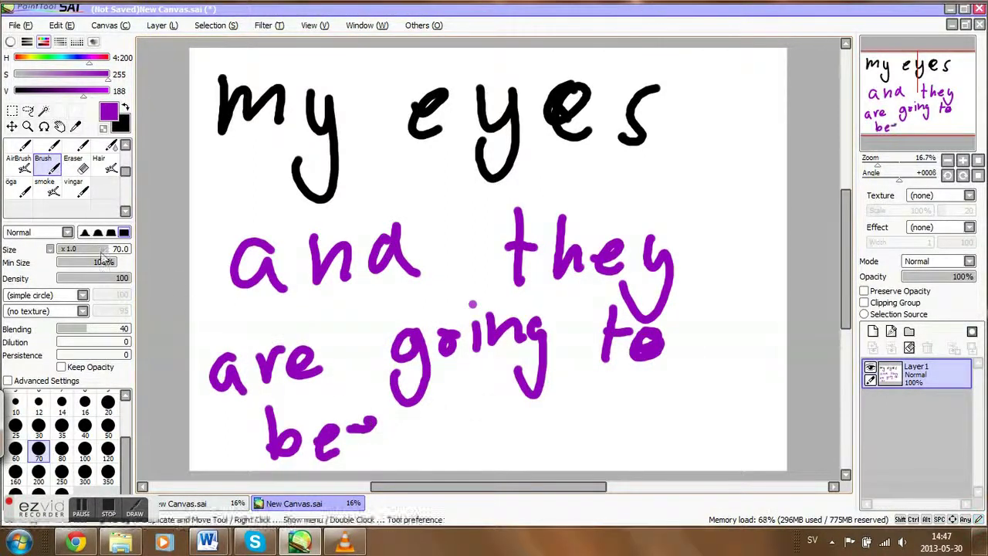
{"action": "left_click", "coordinate": [107, 480]}
{"action": "left_click", "coordinate": [609, 432]}
Step: On the eye drawing's färg layer, paint a round purple iris behind each pupil with a size 500 brush
{"action": "left_click", "coordinate": [232, 503]}
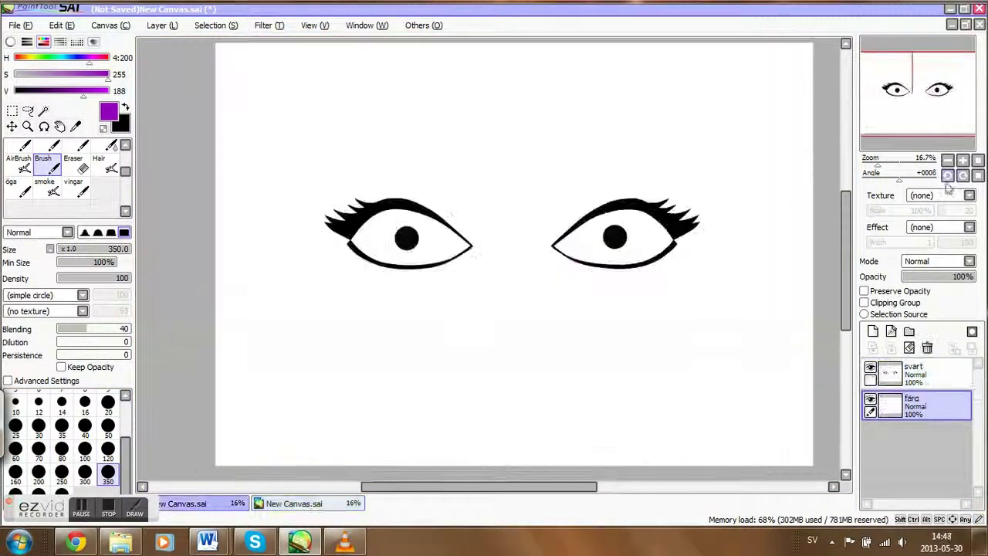
{"action": "left_click", "coordinate": [62, 491]}
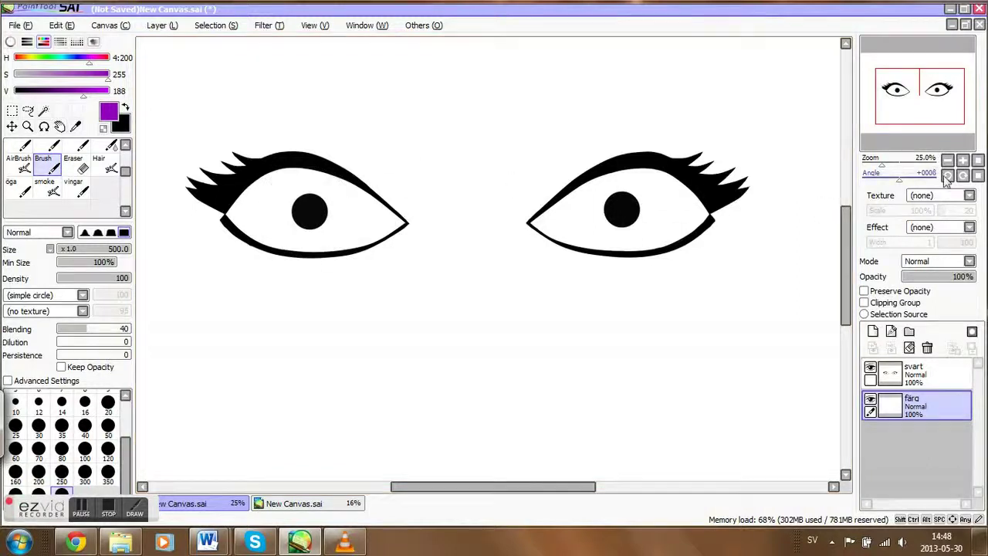
{"action": "left_click", "coordinate": [962, 160]}
{"action": "left_click", "coordinate": [962, 159]}
{"action": "left_click", "coordinate": [905, 92]}
{"action": "left_click_drag", "start_coordinate": [347, 222], "coordinate": [345, 221]}
{"action": "left_click_drag", "start_coordinate": [462, 488], "coordinate": [569, 490]}
{"action": "left_click_drag", "start_coordinate": [500, 222], "coordinate": [498, 222]}
{"action": "mouse_move", "coordinate": [937, 113]}
{"action": "left_mouse_down"}
{"action": "mouse_move", "coordinate": [908, 113]}
{"action": "mouse_move", "coordinate": [898, 125]}
{"action": "left_mouse_up"}
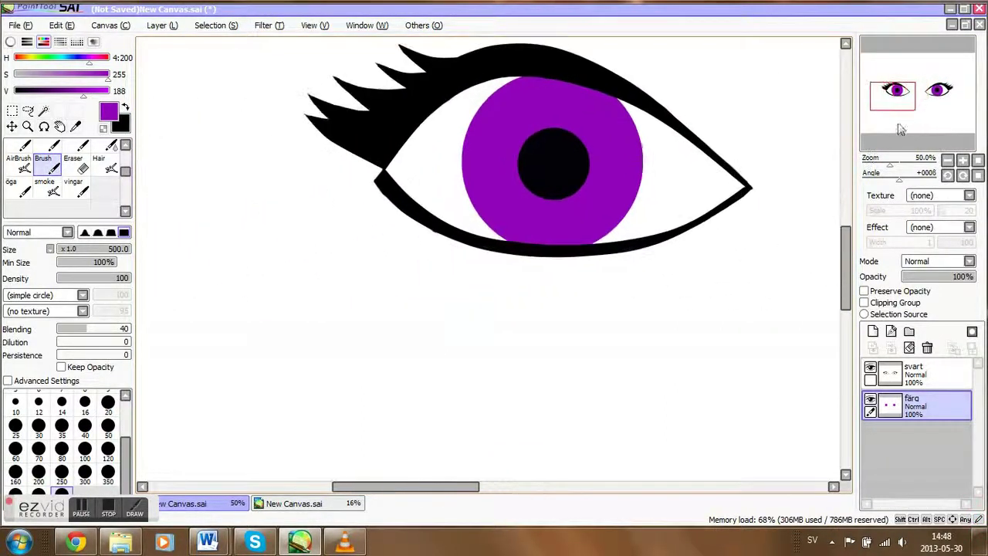
Step: Paint a small purple swatch below the left eye at brush size 50, and select both irises with the Magic Wand
{"action": "left_click", "coordinate": [108, 426]}
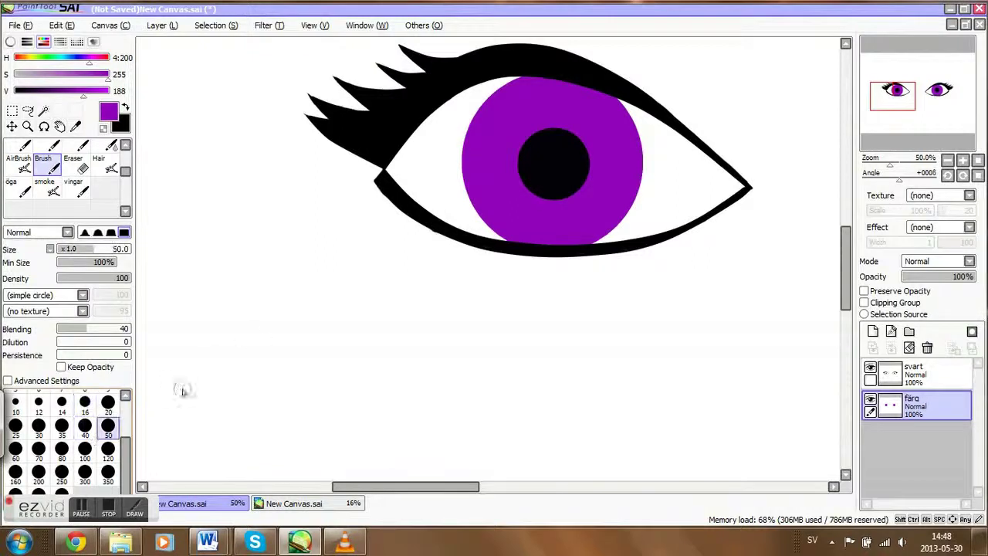
{"action": "left_click", "coordinate": [181, 385]}
{"action": "left_click", "coordinate": [43, 113]}
{"action": "left_click", "coordinate": [552, 177]}
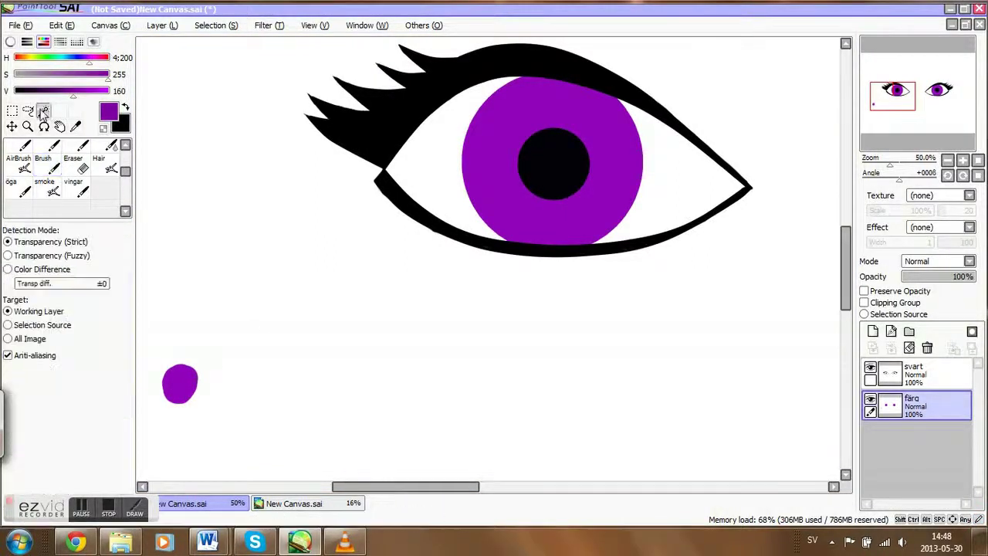
{"action": "left_click_drag", "start_coordinate": [916, 96], "coordinate": [895, 92]}
{"action": "left_click", "coordinate": [544, 198]}
Step: Add a layer above färg and ready the öga brush in pinkish purple: hue 5:028, saturation 154, value 200
{"action": "left_click", "coordinate": [873, 331]}
{"action": "double_click", "coordinate": [962, 160]}
{"action": "left_click_drag", "start_coordinate": [932, 129], "coordinate": [932, 123]}
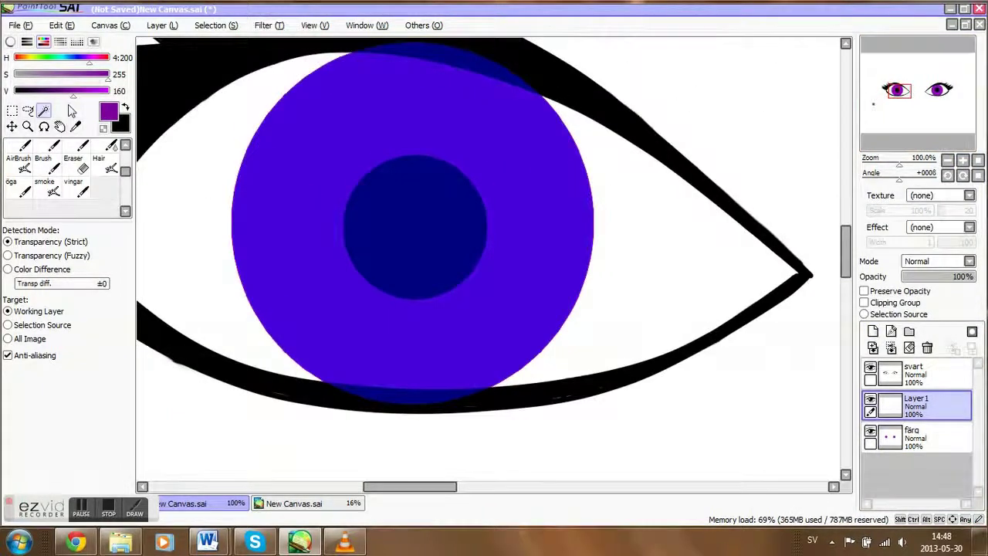
{"action": "mouse_move", "coordinate": [88, 75]}
{"action": "left_mouse_down"}
{"action": "mouse_move", "coordinate": [71, 75]}
{"action": "mouse_move", "coordinate": [88, 92]}
{"action": "left_mouse_up"}
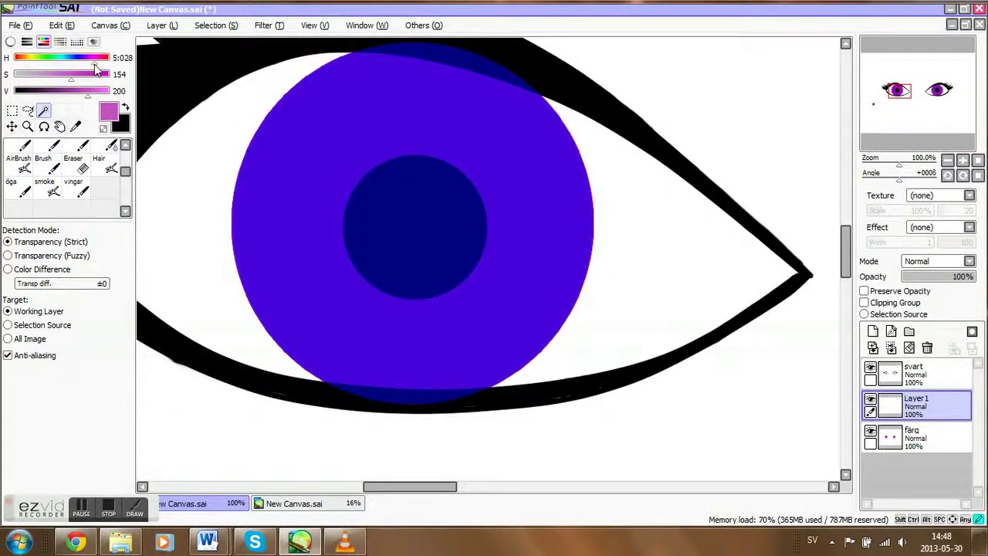
{"action": "left_click", "coordinate": [19, 188]}
Step: Draw fine pinkish guide lines from the left eye's pupil to the iris edge in four directions
{"action": "left_click_drag", "start_coordinate": [421, 163], "coordinate": [410, 43]}
{"action": "mouse_move", "coordinate": [388, 78]}
{"action": "left_mouse_down"}
{"action": "mouse_move", "coordinate": [403, 165]}
{"action": "mouse_move", "coordinate": [332, 65]}
{"action": "left_mouse_up"}
{"action": "left_click_drag", "start_coordinate": [379, 162], "coordinate": [324, 89]}
{"action": "left_click_drag", "start_coordinate": [412, 340], "coordinate": [417, 384]}
{"action": "left_click_drag", "start_coordinate": [590, 233], "coordinate": [488, 230]}
Step: Rotate the canvas and fill the upper-left quarter of the left eye's iris with fine radial strokes
{"action": "left_click", "coordinate": [949, 175]}
{"action": "left_click", "coordinate": [949, 175]}
{"action": "left_click", "coordinate": [949, 175]}
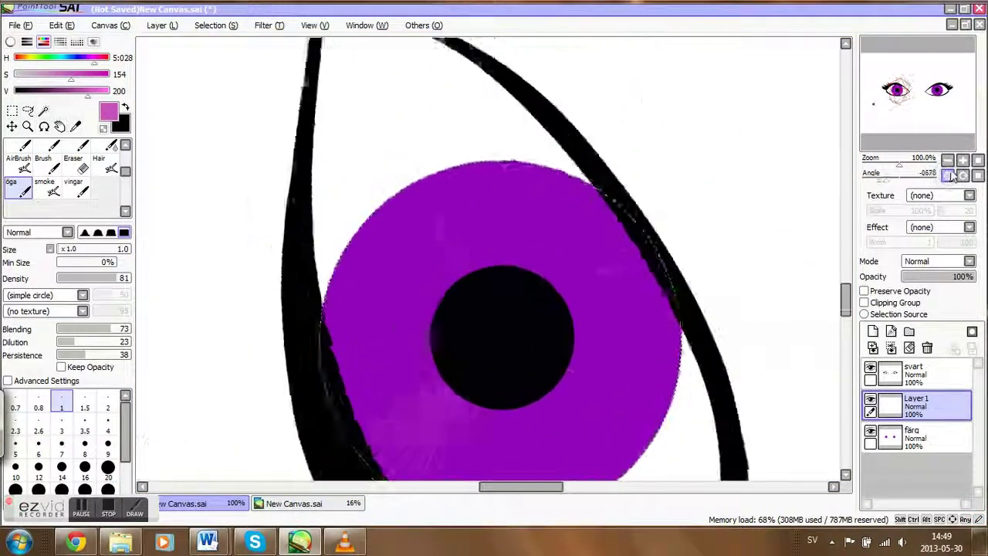
{"action": "left_click", "coordinate": [949, 175]}
{"action": "left_click_drag", "start_coordinate": [846, 297], "coordinate": [845, 304]}
{"action": "mouse_move", "coordinate": [502, 301]}
{"action": "left_mouse_down"}
{"action": "mouse_move", "coordinate": [510, 417]}
{"action": "mouse_move", "coordinate": [575, 399]}
{"action": "left_mouse_up"}
{"action": "mouse_move", "coordinate": [552, 294]}
{"action": "left_mouse_down"}
{"action": "mouse_move", "coordinate": [628, 378]}
{"action": "mouse_move", "coordinate": [633, 343]}
{"action": "left_mouse_up"}
Step: Fill the lower-left quarter of the left eye's iris with fine radial strokes, turning the canvas as needed
{"action": "key", "text": "End"}
{"action": "key", "text": "End"}
{"action": "key", "text": "End"}
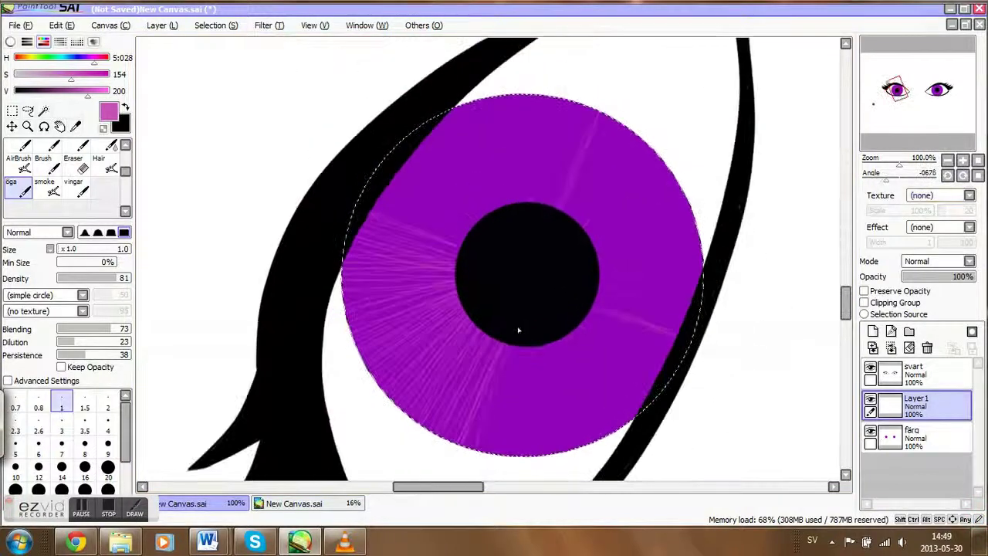
{"action": "left_click_drag", "start_coordinate": [516, 343], "coordinate": [532, 413]}
{"action": "left_click_drag", "start_coordinate": [575, 440], "coordinate": [552, 337]}
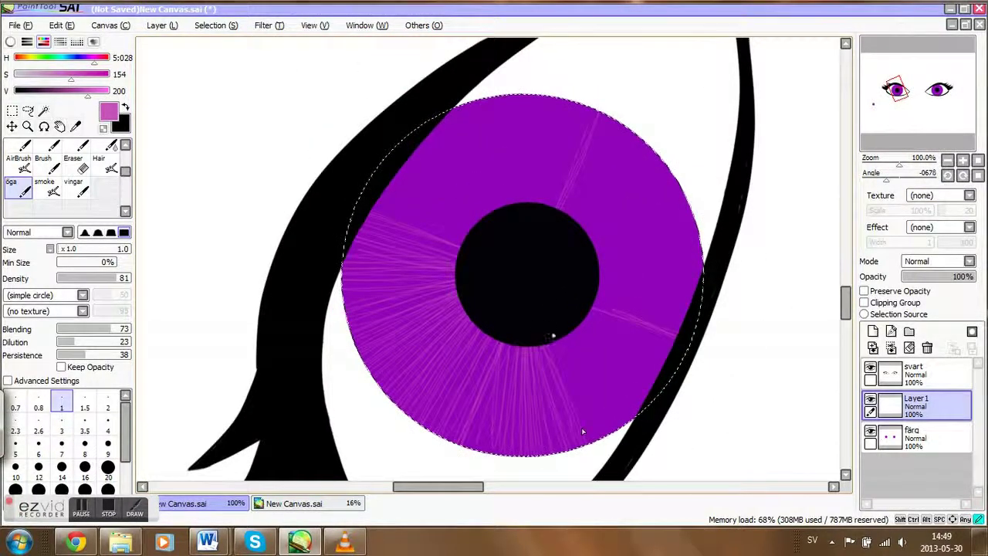
{"action": "key", "text": "End"}
{"action": "left_click_drag", "start_coordinate": [485, 455], "coordinate": [482, 372]}
{"action": "left_click_drag", "start_coordinate": [530, 462], "coordinate": [508, 372]}
Step: Complete the remaining right half of the left eye's iris with fine radial strokes
{"action": "left_click", "coordinate": [963, 176]}
{"action": "left_click", "coordinate": [962, 176]}
{"action": "left_click", "coordinate": [962, 176]}
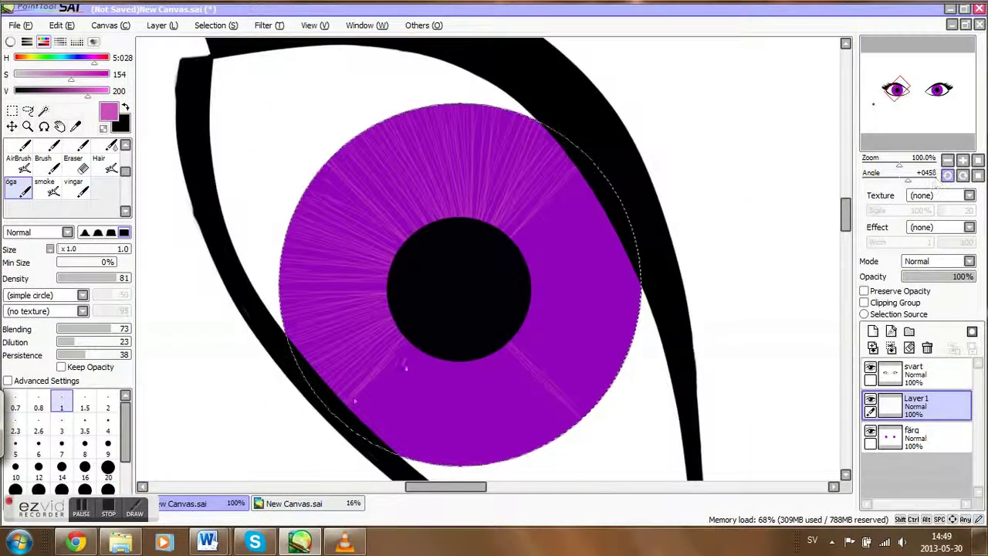
{"action": "mouse_move", "coordinate": [461, 462]}
{"action": "left_mouse_down"}
{"action": "mouse_move", "coordinate": [449, 363]}
{"action": "mouse_move", "coordinate": [471, 362]}
{"action": "left_mouse_up"}
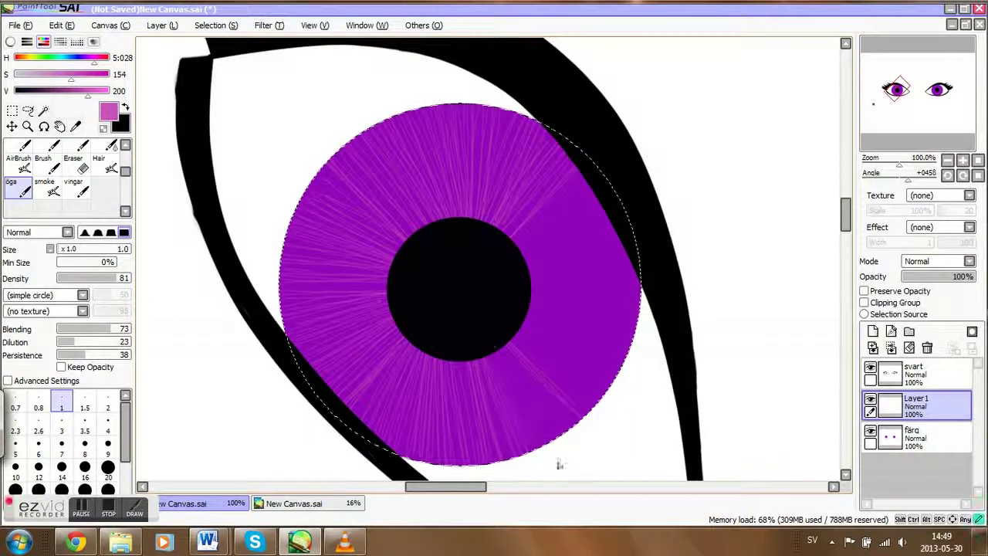
{"action": "left_click", "coordinate": [962, 176]}
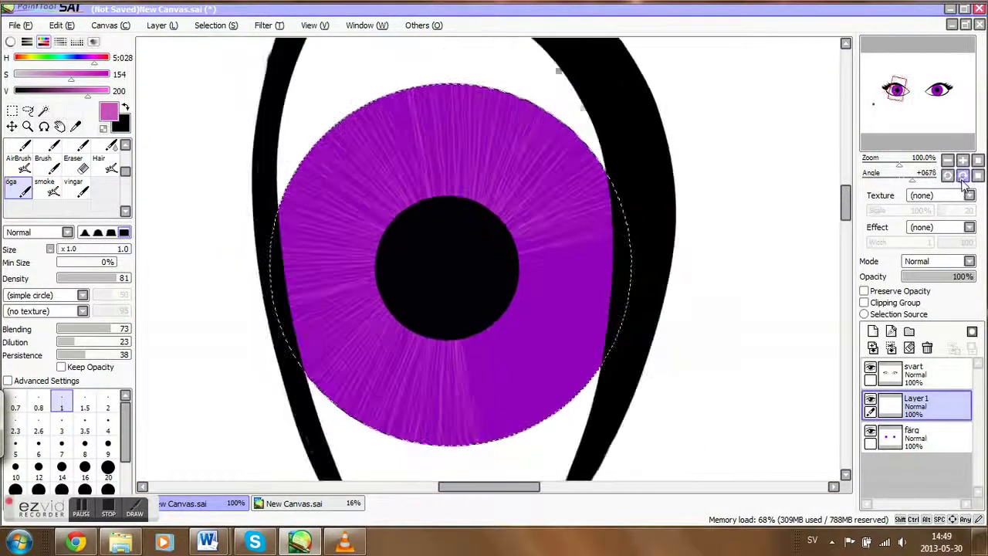
{"action": "left_click", "coordinate": [962, 176]}
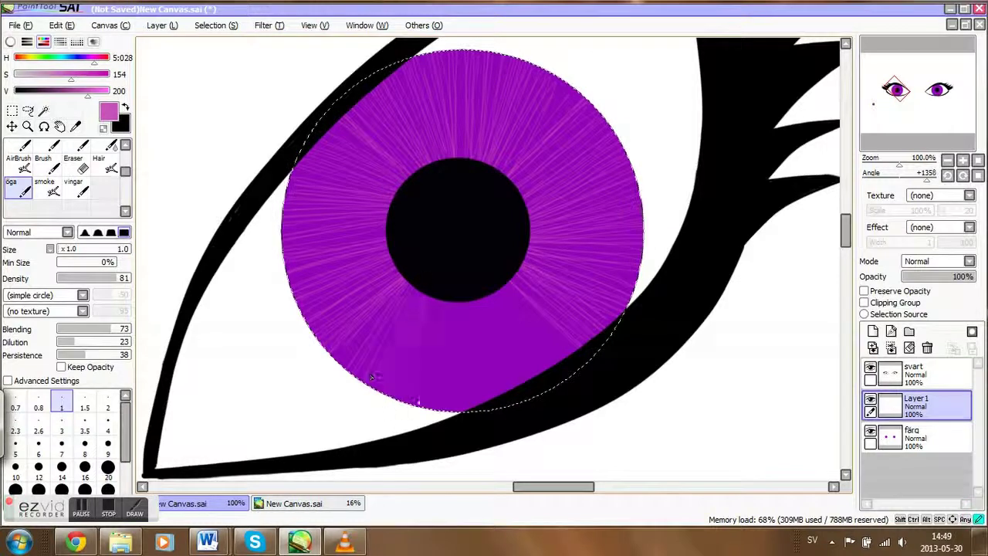
{"action": "left_click_drag", "start_coordinate": [443, 303], "coordinate": [451, 404]}
{"action": "left_click_drag", "start_coordinate": [472, 303], "coordinate": [495, 370]}
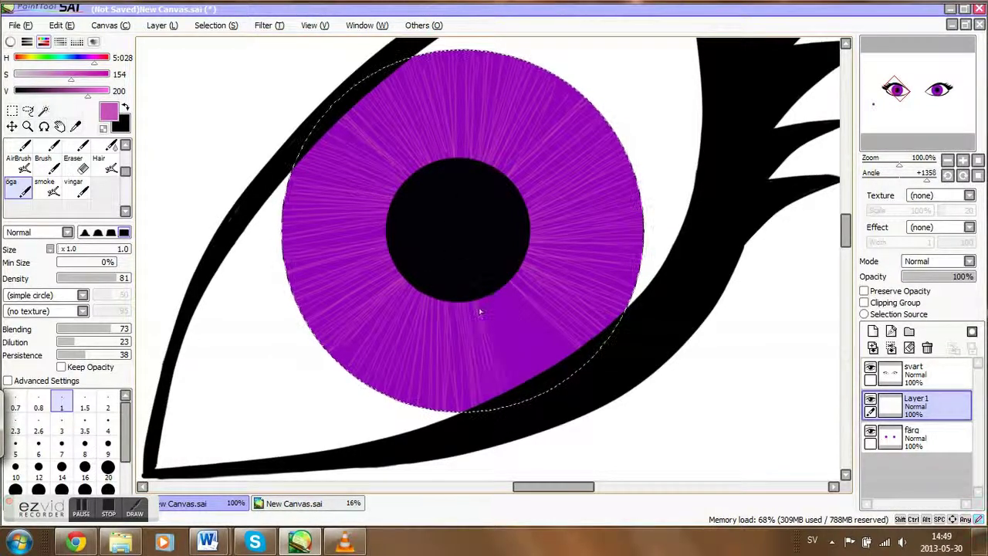
{"action": "left_click_drag", "start_coordinate": [518, 298], "coordinate": [562, 353]}
Step: Reset the canvas rotation and draw fine guide lines in four directions around the right eye's pupil
{"action": "left_click", "coordinate": [977, 176]}
{"action": "left_click_drag", "start_coordinate": [889, 108], "coordinate": [928, 107]}
{"action": "left_click_drag", "start_coordinate": [509, 157], "coordinate": [514, 264]}
{"action": "left_click_drag", "start_coordinate": [689, 309], "coordinate": [572, 318]}
{"action": "left_click_drag", "start_coordinate": [942, 84], "coordinate": [942, 88]}
{"action": "left_click_drag", "start_coordinate": [514, 273], "coordinate": [519, 358]}
{"action": "left_click_drag", "start_coordinate": [436, 199], "coordinate": [335, 206]}
{"action": "left_click_drag", "start_coordinate": [944, 116], "coordinate": [946, 110]}
{"action": "left_click_drag", "start_coordinate": [418, 224], "coordinate": [432, 340]}
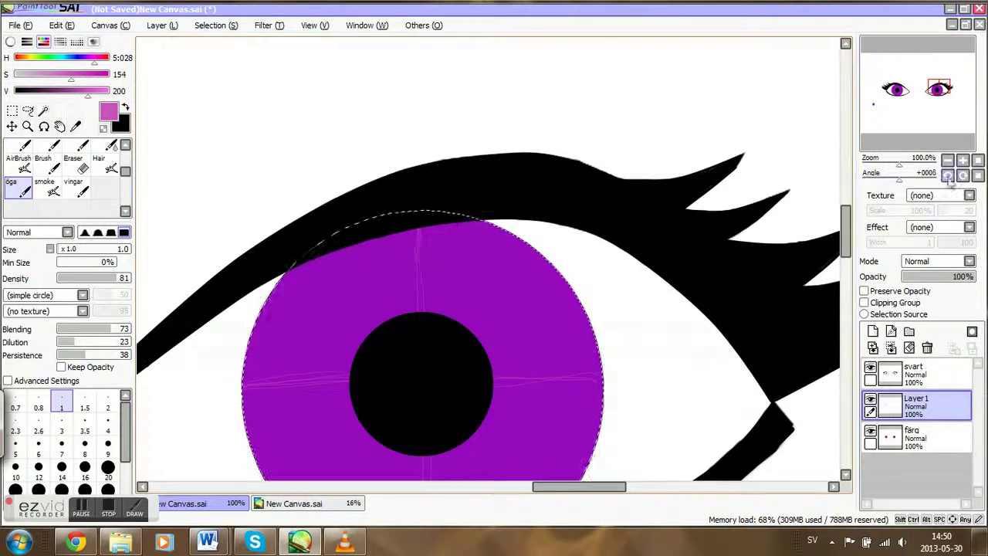
Step: Rotate the canvas and fill the upper-left quarter of the right eye's iris with fine radial strokes
{"action": "left_click", "coordinate": [948, 176]}
{"action": "left_click_drag", "start_coordinate": [434, 493], "coordinate": [457, 492]}
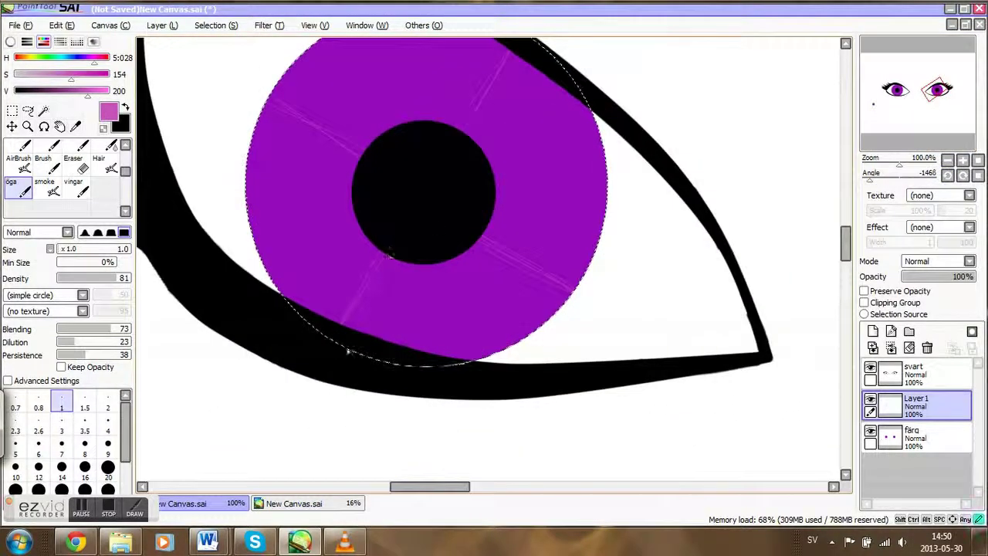
{"action": "left_click_drag", "start_coordinate": [401, 264], "coordinate": [426, 315]}
{"action": "mouse_move", "coordinate": [458, 363]}
{"action": "left_mouse_down"}
{"action": "mouse_move", "coordinate": [430, 266]}
{"action": "mouse_move", "coordinate": [480, 358]}
{"action": "left_mouse_up"}
{"action": "left_click_drag", "start_coordinate": [444, 264], "coordinate": [517, 345]}
{"action": "key", "text": "End"}
{"action": "key", "text": "End"}
{"action": "key", "text": "End"}
{"action": "left_click_drag", "start_coordinate": [461, 220], "coordinate": [474, 302]}
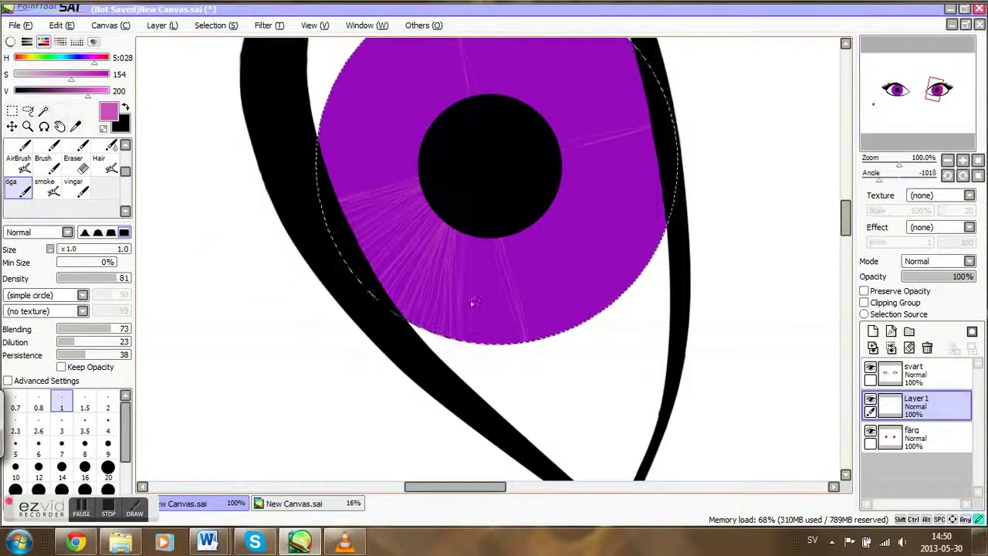
Step: Fill the lower-left quarter of the right eye's iris with fine radial strokes
{"action": "left_click", "coordinate": [963, 175]}
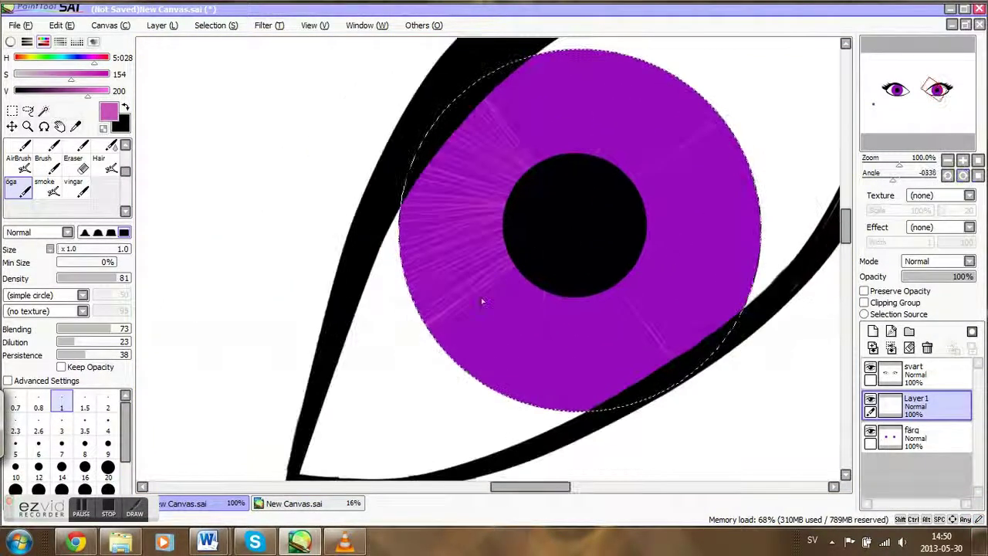
{"action": "left_click_drag", "start_coordinate": [561, 262], "coordinate": [555, 409]}
{"action": "left_click_drag", "start_coordinate": [583, 298], "coordinate": [589, 330]}
Step: Turn the canvas further and fill the lower-right quarter of the right eye's iris with fine radial strokes
{"action": "left_click", "coordinate": [963, 175]}
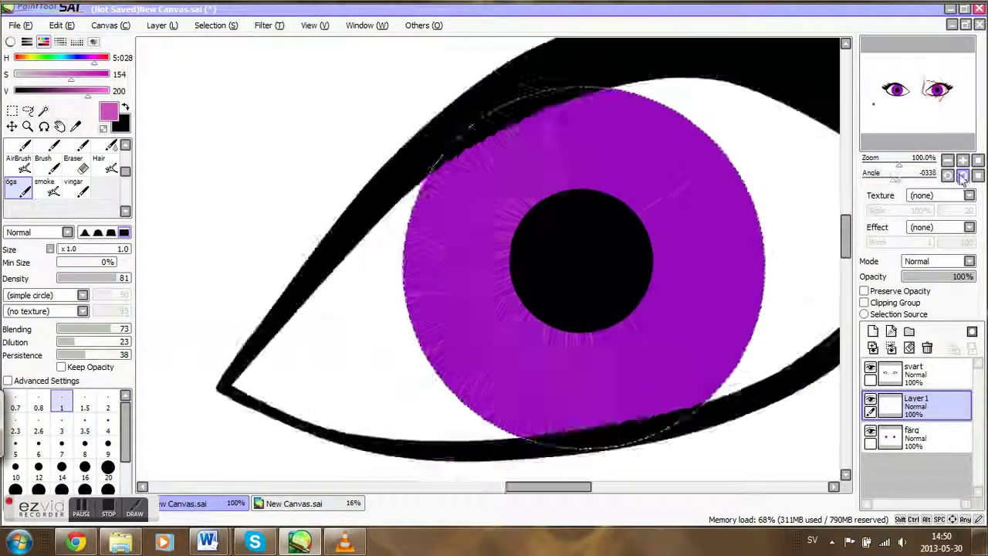
{"action": "left_click_drag", "start_coordinate": [846, 282], "coordinate": [846, 291]}
{"action": "left_click_drag", "start_coordinate": [446, 377], "coordinate": [494, 306]}
{"action": "left_click_drag", "start_coordinate": [487, 417], "coordinate": [517, 310]}
{"action": "left_click_drag", "start_coordinate": [536, 426], "coordinate": [538, 336]}
{"action": "left_click_drag", "start_coordinate": [611, 386], "coordinate": [575, 298]}
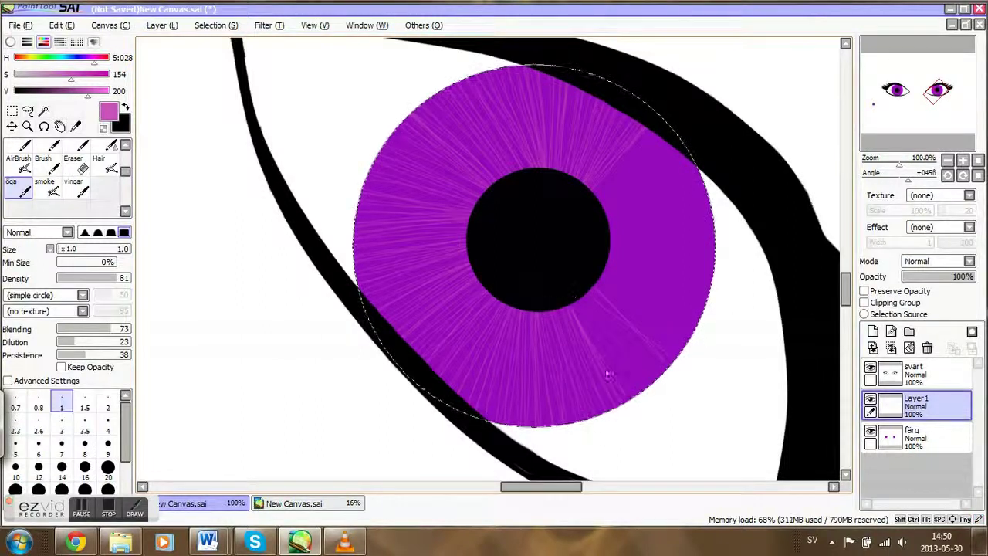
{"action": "left_click_drag", "start_coordinate": [647, 362], "coordinate": [593, 304]}
Step: Fill the last, upper-right quarter of the right eye's iris with fine radial strokes
{"action": "left_click", "coordinate": [963, 176]}
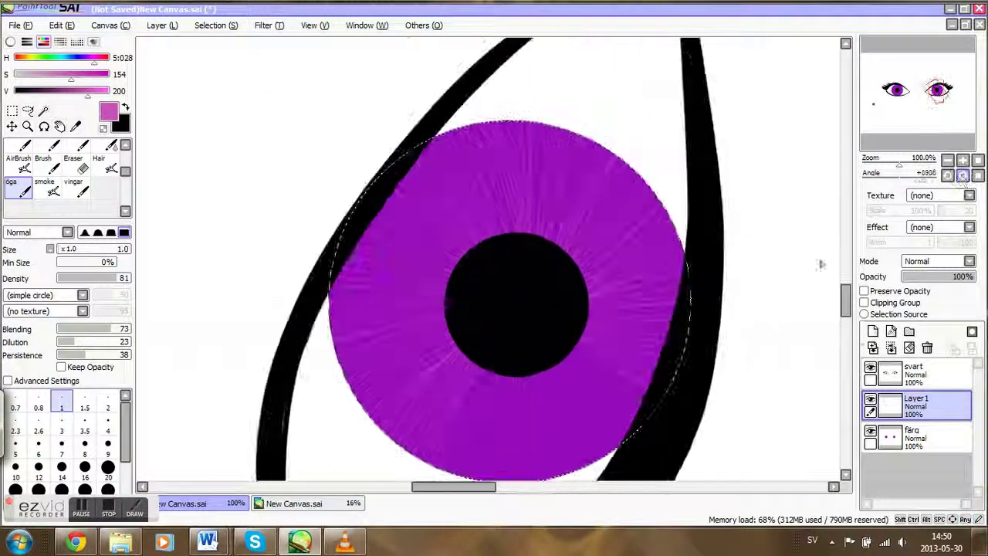
{"action": "scroll", "coordinate": [480, 311], "scroll_direction": "down", "scroll_amount": 1}
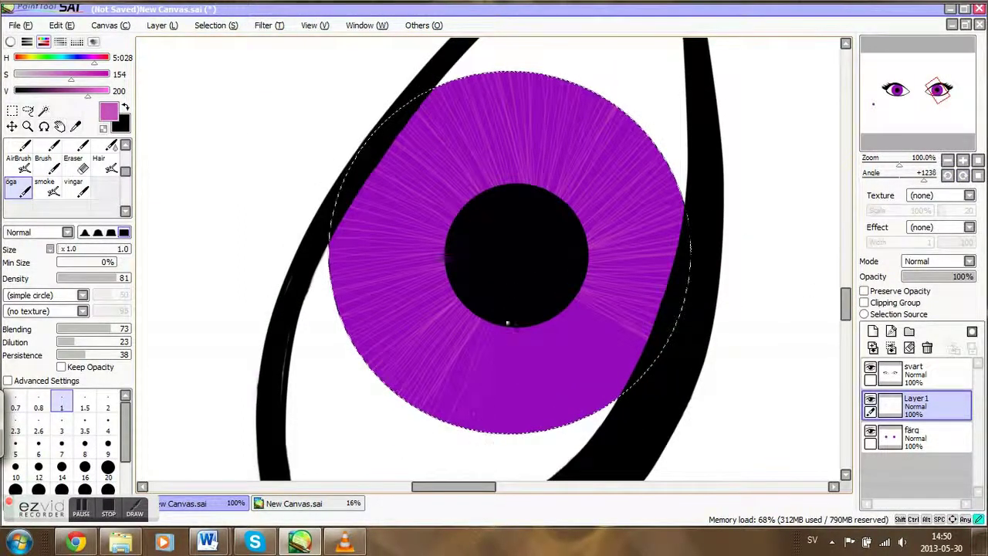
{"action": "mouse_move", "coordinate": [513, 324]}
{"action": "left_mouse_down"}
{"action": "mouse_move", "coordinate": [498, 424]}
{"action": "mouse_move", "coordinate": [567, 425]}
{"action": "left_mouse_up"}
{"action": "mouse_move", "coordinate": [543, 321]}
{"action": "left_mouse_down"}
{"action": "mouse_move", "coordinate": [604, 408]}
{"action": "mouse_move", "coordinate": [644, 398]}
{"action": "left_mouse_up"}
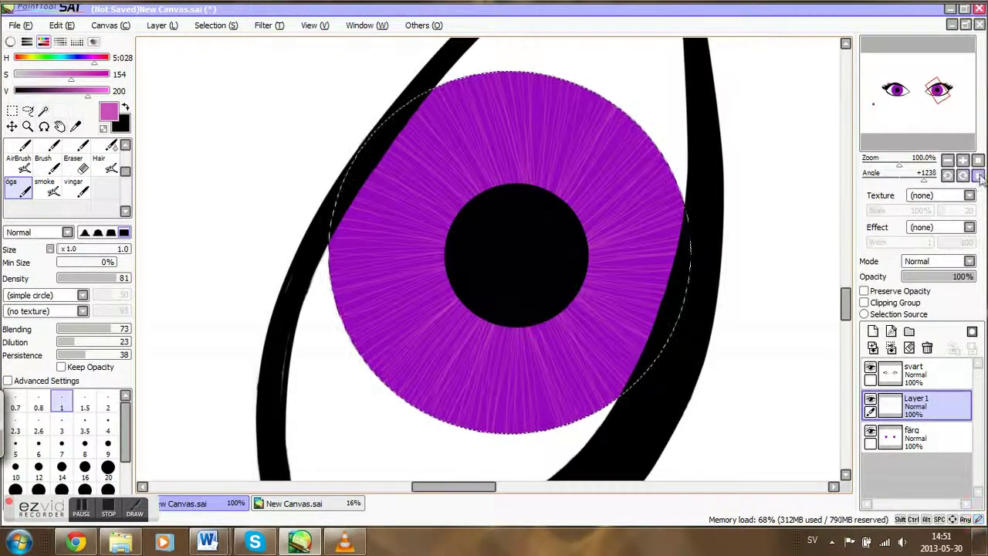
Step: Straighten the canvas and paint a light pinkish-purple swatch beside the dark purple swatch, using the Brush
{"action": "left_click", "coordinate": [978, 175]}
{"action": "left_click", "coordinate": [908, 107]}
{"action": "left_click_drag", "start_coordinate": [909, 107], "coordinate": [877, 103]}
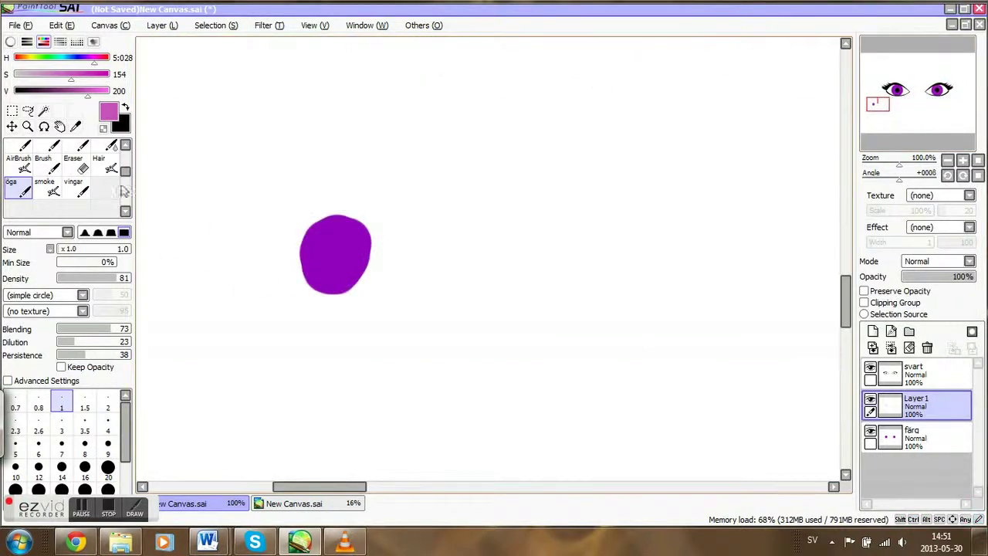
{"action": "left_click", "coordinate": [47, 164]}
{"action": "mouse_move", "coordinate": [480, 241]}
{"action": "left_mouse_down"}
{"action": "mouse_move", "coordinate": [496, 281]}
{"action": "mouse_move", "coordinate": [492, 231]}
{"action": "left_mouse_up"}
Step: Select the irises of both eyes on the färg layer with the Magic Wand
{"action": "mouse_move", "coordinate": [884, 104]}
{"action": "left_mouse_down"}
{"action": "mouse_move", "coordinate": [898, 110]}
{"action": "mouse_move", "coordinate": [916, 98]}
{"action": "mouse_move", "coordinate": [865, 399]}
{"action": "mouse_move", "coordinate": [850, 350]}
{"action": "mouse_move", "coordinate": [920, 96]}
{"action": "mouse_move", "coordinate": [913, 100]}
{"action": "mouse_move", "coordinate": [946, 99]}
{"action": "mouse_move", "coordinate": [896, 93]}
{"action": "left_mouse_up"}
{"action": "left_click", "coordinate": [44, 111]}
{"action": "left_click", "coordinate": [916, 438]}
{"action": "left_click", "coordinate": [584, 337]}
{"action": "left_click", "coordinate": [687, 208]}
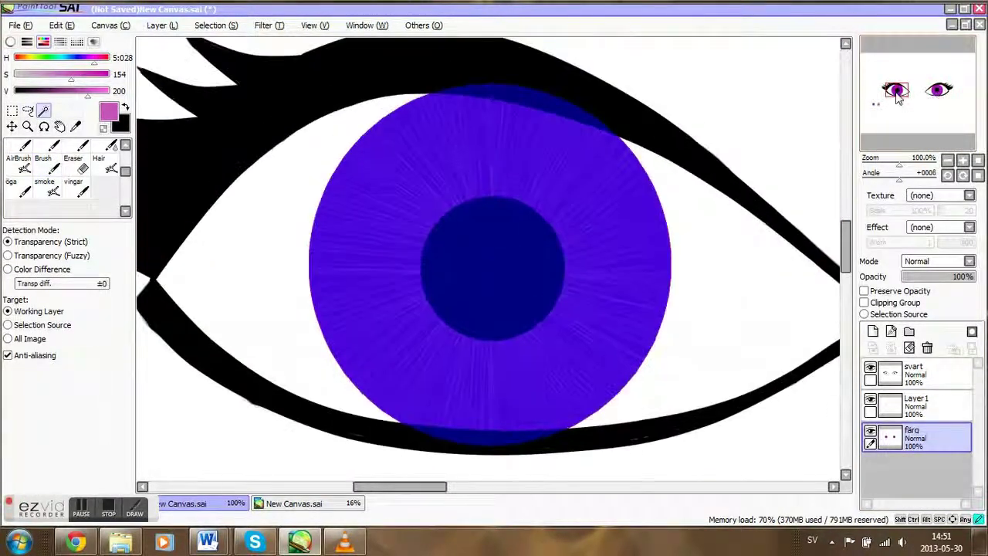
Step: Add a new layer above Layer1 and set the öga brush up with pink, saturation 182 and value 218
{"action": "left_click", "coordinate": [894, 405]}
{"action": "left_click", "coordinate": [873, 332]}
{"action": "mouse_move", "coordinate": [88, 99]}
{"action": "left_mouse_down"}
{"action": "mouse_move", "coordinate": [71, 93]}
{"action": "mouse_move", "coordinate": [94, 98]}
{"action": "left_mouse_up"}
{"action": "left_click", "coordinate": [19, 187]}
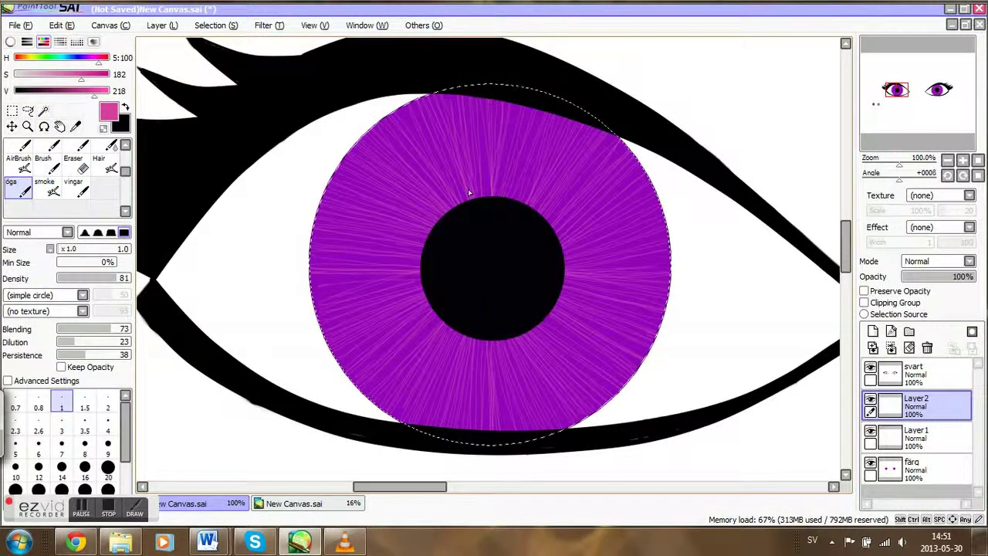
Step: Rotate the canvas and draw fine pink radial strokes over the upper and left parts of the left eye's iris
{"action": "left_click", "coordinate": [948, 176]}
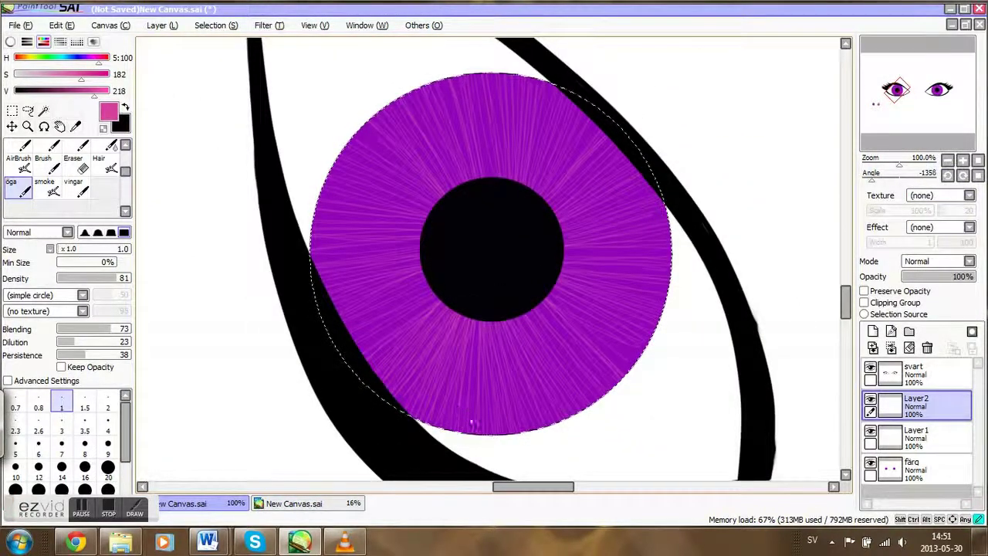
{"action": "left_click_drag", "start_coordinate": [495, 374], "coordinate": [499, 415]}
{"action": "left_click_drag", "start_coordinate": [514, 375], "coordinate": [527, 426]}
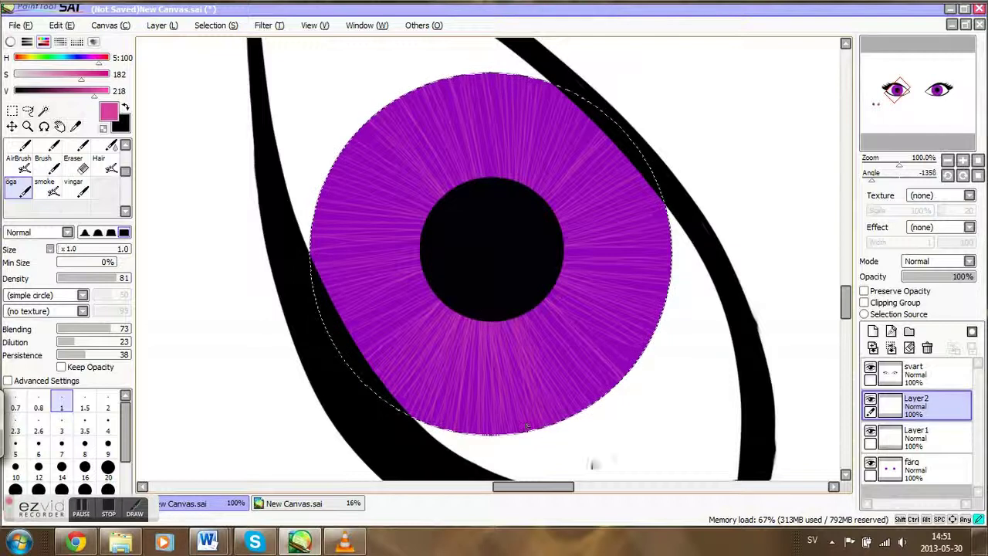
{"action": "left_click_drag", "start_coordinate": [873, 176], "coordinate": [892, 176]}
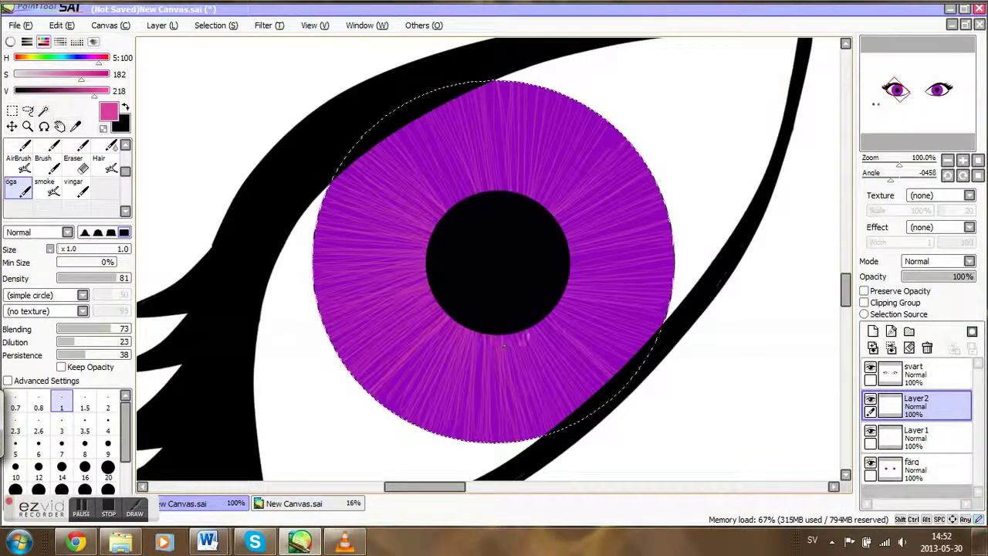
Step: Turn the canvas further and fill the lower-right and right parts of the left eye's iris with pink radial strokes
{"action": "left_click", "coordinate": [963, 176]}
{"action": "left_click", "coordinate": [963, 176]}
{"action": "left_click", "coordinate": [963, 176]}
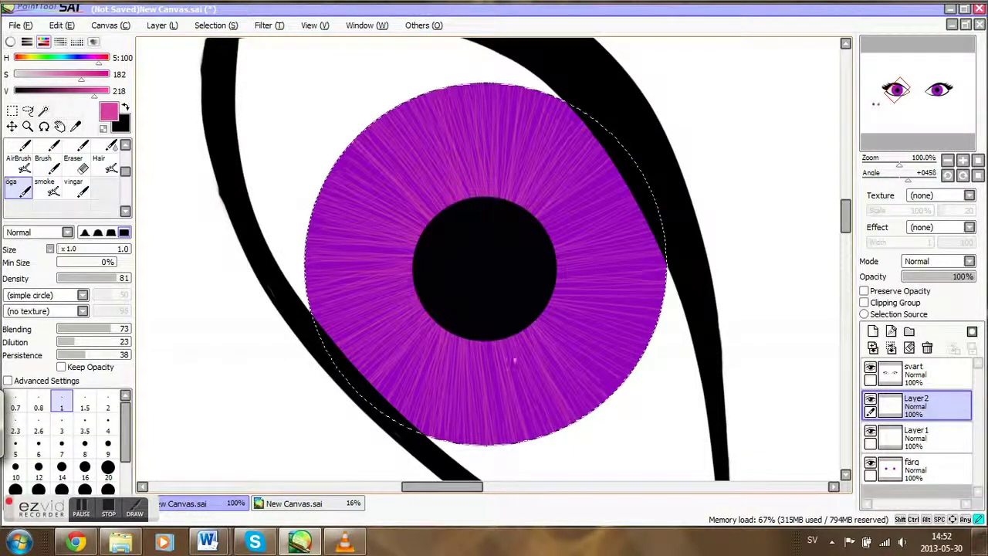
{"action": "left_click", "coordinate": [963, 176]}
{"action": "left_click", "coordinate": [963, 176]}
{"action": "left_click", "coordinate": [963, 176]}
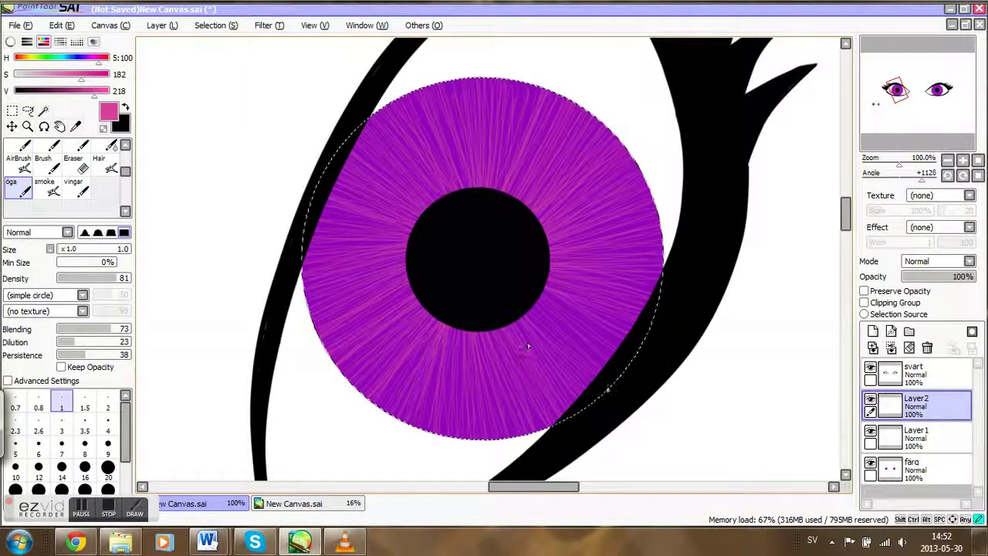
Step: Draw fine pink radial strokes over the top, bottom and left parts of the right eye's iris, rotating the canvas
{"action": "left_click", "coordinate": [978, 176]}
{"action": "mouse_move", "coordinate": [909, 91]}
{"action": "left_mouse_down"}
{"action": "mouse_move", "coordinate": [938, 92]}
{"action": "mouse_move", "coordinate": [932, 105]}
{"action": "left_mouse_up"}
{"action": "left_click_drag", "start_coordinate": [515, 127], "coordinate": [516, 209]}
{"action": "left_click_drag", "start_coordinate": [520, 359], "coordinate": [523, 455]}
{"action": "left_click", "coordinate": [947, 177]}
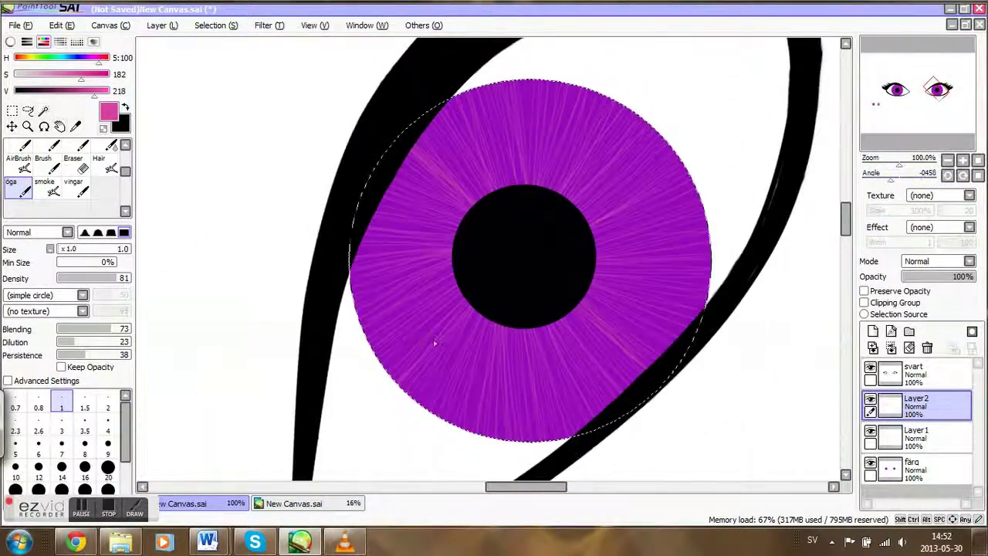
{"action": "left_click", "coordinate": [949, 177]}
{"action": "left_click", "coordinate": [949, 177]}
{"action": "left_click", "coordinate": [948, 176]}
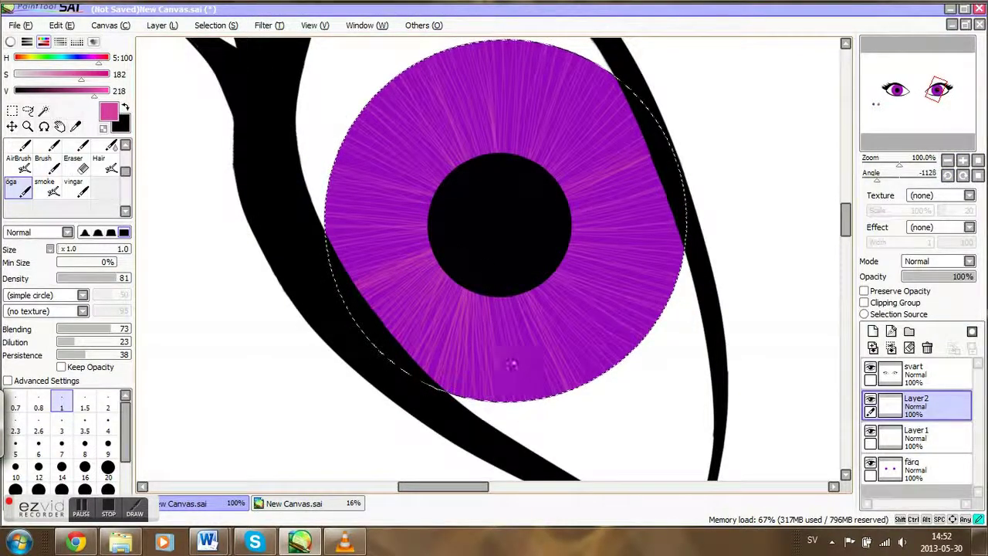
Step: Complete the pink radial strokes around the remaining parts of the right eye's iris, turning the canvas as needed
{"action": "left_click", "coordinate": [962, 177]}
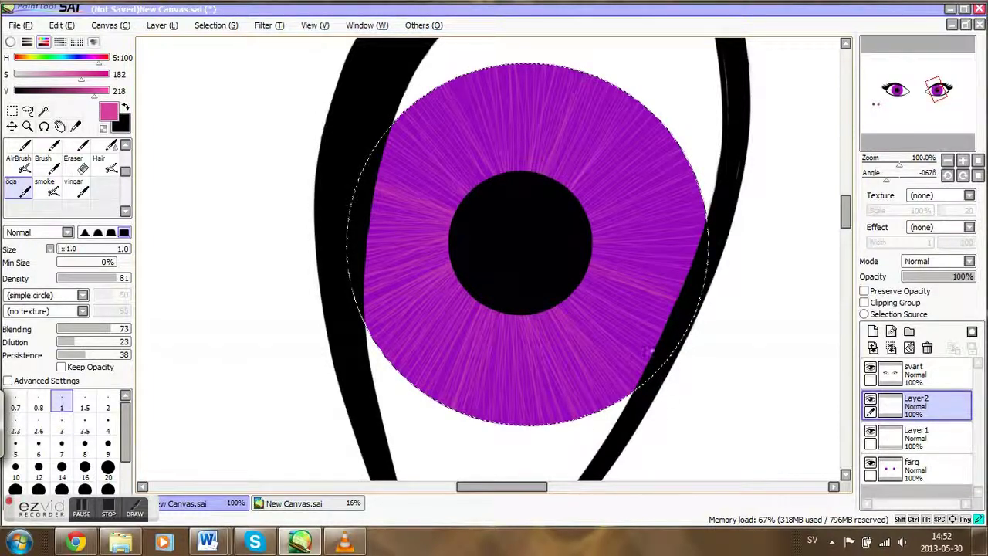
{"action": "left_click_drag", "start_coordinate": [600, 300], "coordinate": [664, 326]}
{"action": "left_click", "coordinate": [963, 176]}
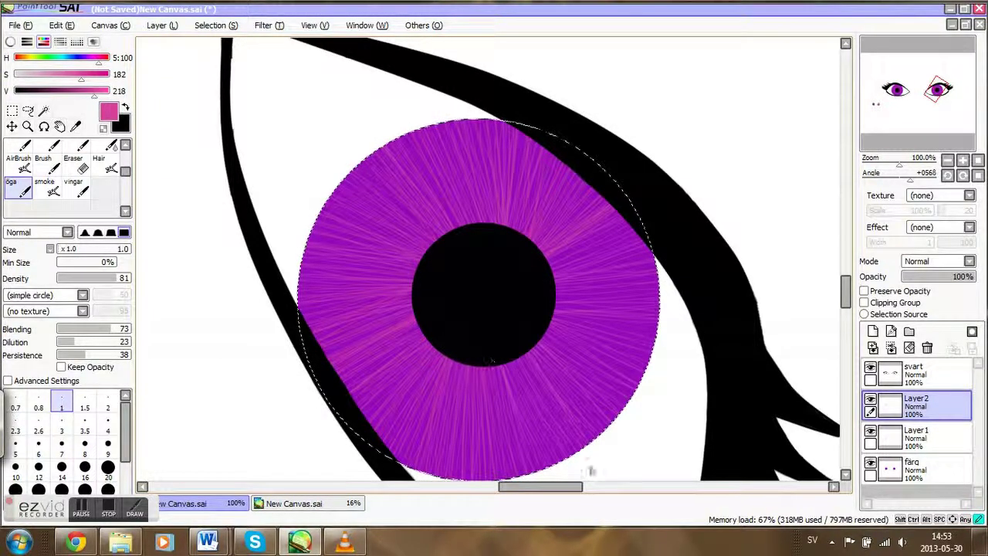
{"action": "left_click", "coordinate": [963, 176]}
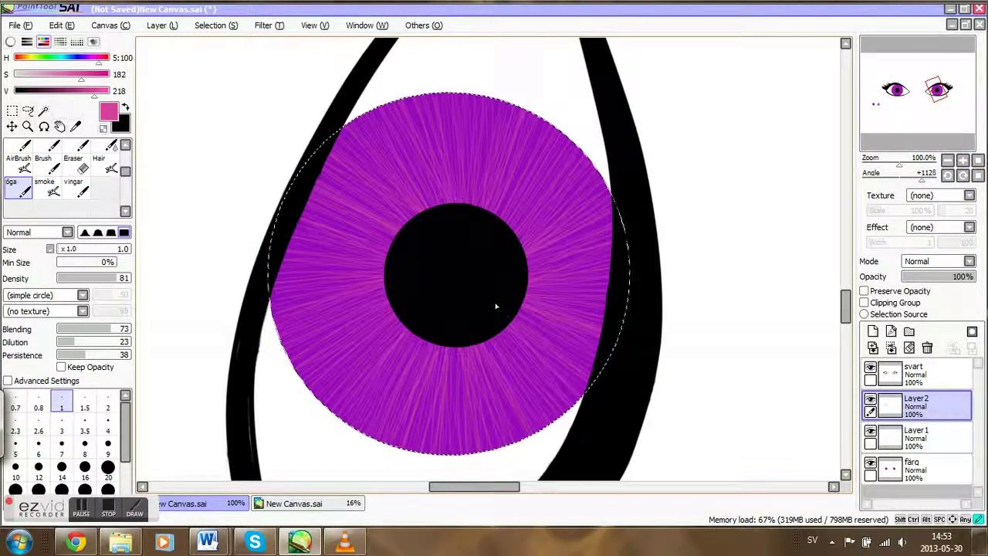
Step: Return to the left eye and mix a violet drawing colour with hue 4:136, saturation 204 and value 220
{"action": "left_click", "coordinate": [977, 176]}
{"action": "left_click_drag", "start_coordinate": [935, 91], "coordinate": [895, 89]}
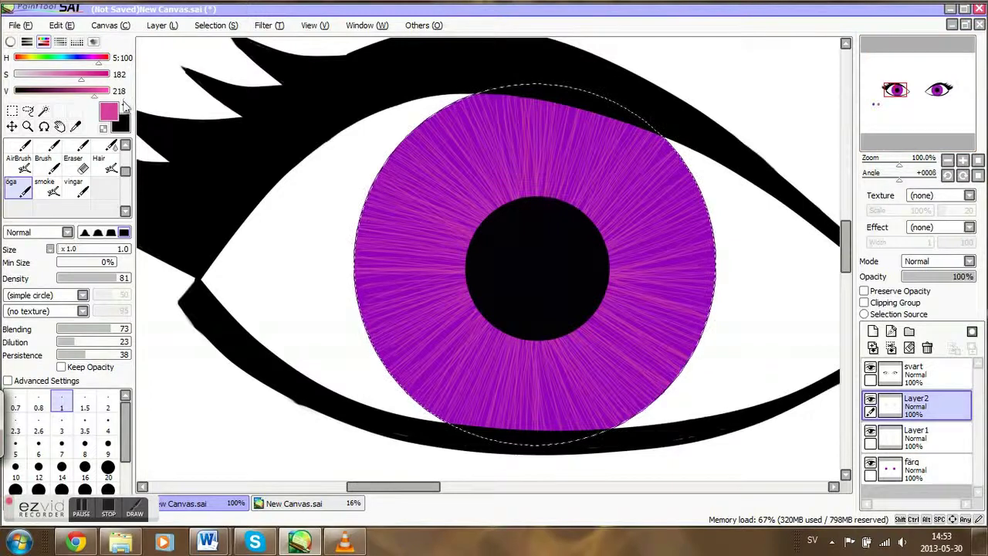
{"action": "key", "text": "x"}
{"action": "left_click_drag", "start_coordinate": [18, 76], "coordinate": [75, 78]}
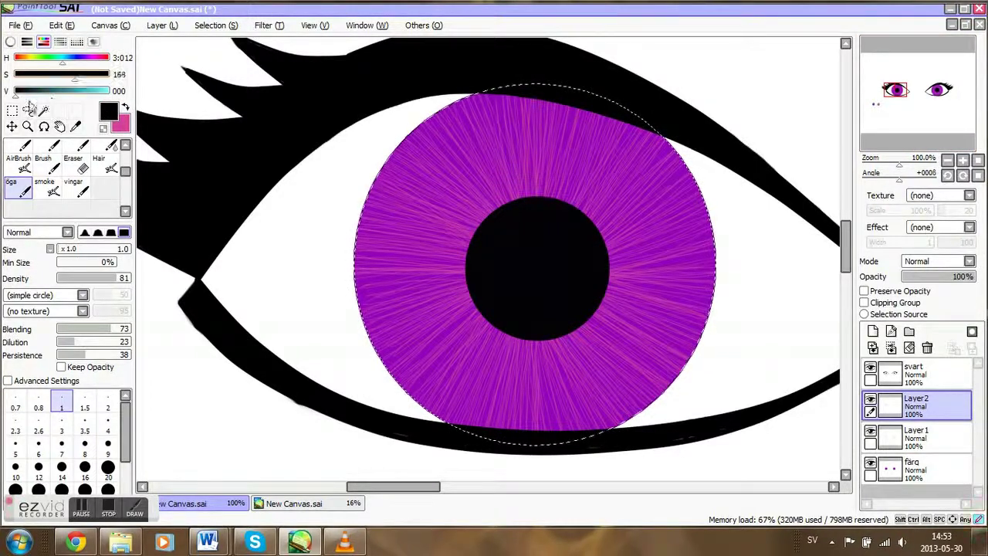
{"action": "left_click_drag", "start_coordinate": [18, 92], "coordinate": [89, 93]}
{"action": "left_click", "coordinate": [10, 41]}
{"action": "left_click", "coordinate": [86, 107]}
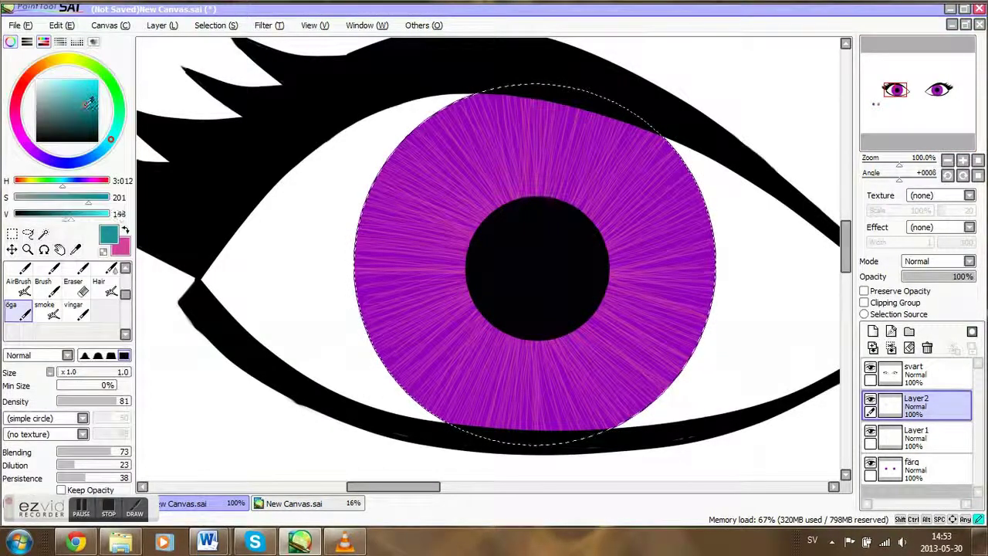
{"action": "mouse_move", "coordinate": [112, 140]}
{"action": "left_mouse_down"}
{"action": "mouse_move", "coordinate": [84, 164]}
{"action": "mouse_move", "coordinate": [63, 163]}
{"action": "left_mouse_up"}
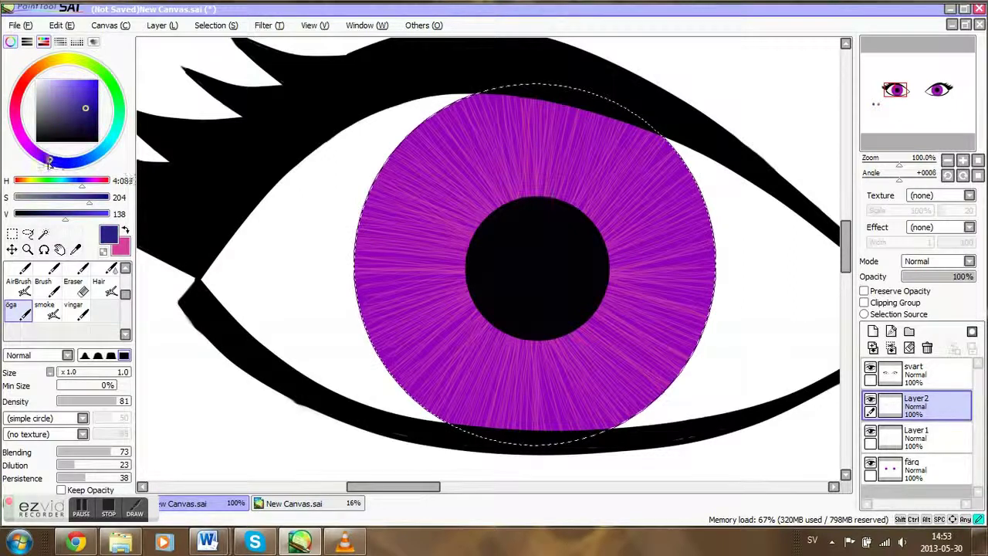
{"action": "left_click", "coordinate": [85, 222]}
{"action": "left_click", "coordinate": [10, 42]}
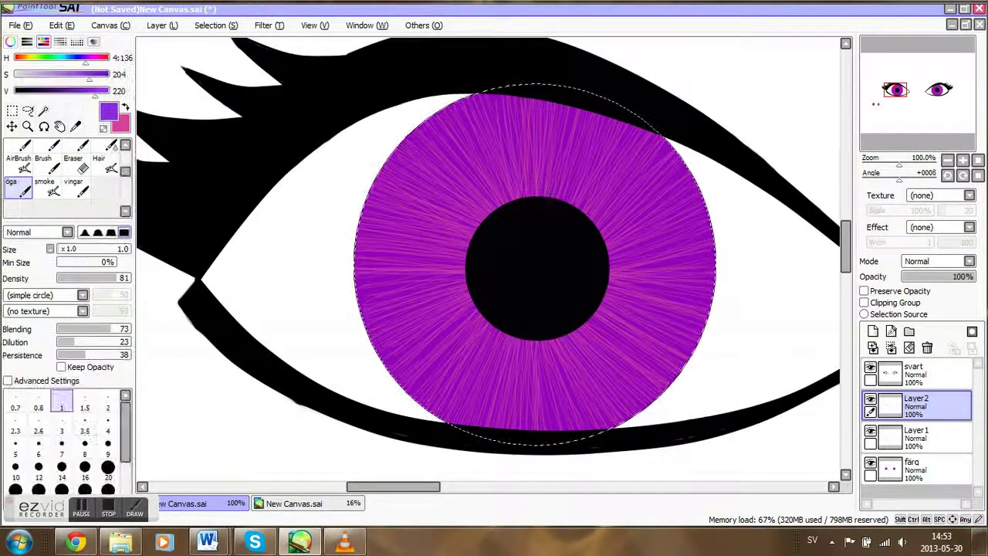
Step: Add a new layer above Layer2 and draw violet radial strokes over the left part of the left eye's iris
{"action": "left_click", "coordinate": [876, 332]}
{"action": "left_click", "coordinate": [874, 332]}
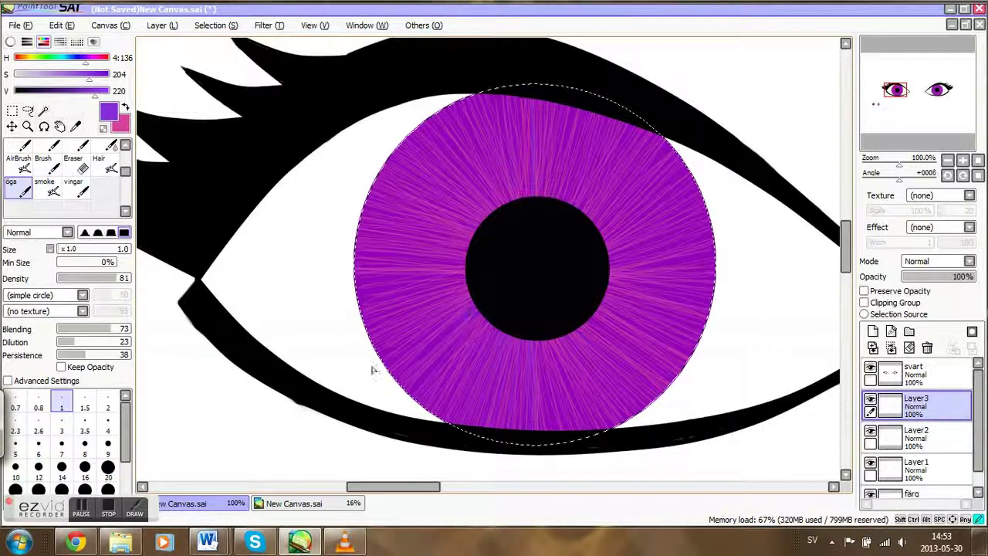
{"action": "left_click", "coordinate": [949, 177]}
{"action": "left_click_drag", "start_coordinate": [572, 194], "coordinate": [368, 217]}
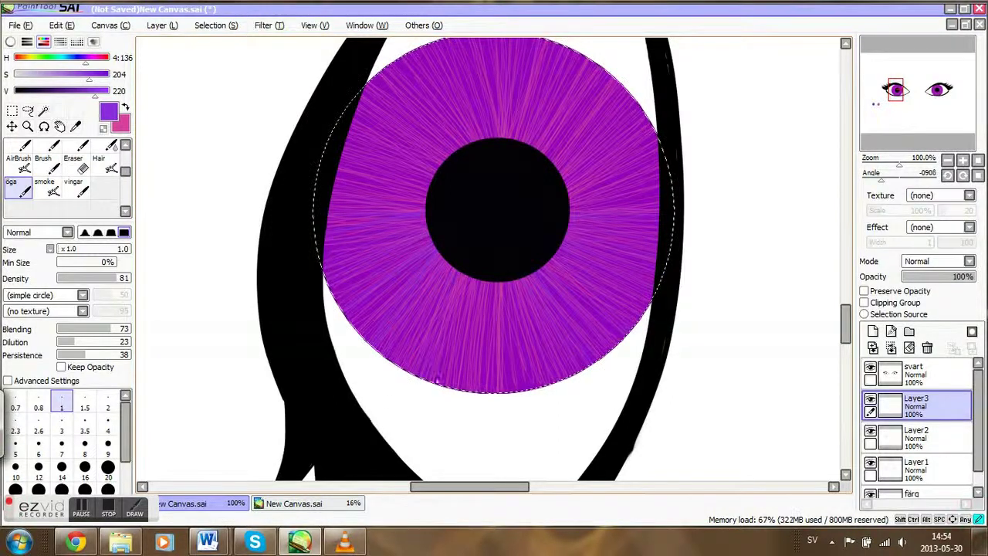
Step: Rotate the canvas the other way and fill the right part of the left eye's iris with violet radial strokes
{"action": "left_click", "coordinate": [974, 176]}
{"action": "left_click", "coordinate": [973, 176]}
{"action": "left_click", "coordinate": [973, 176]}
{"action": "left_click", "coordinate": [968, 175]}
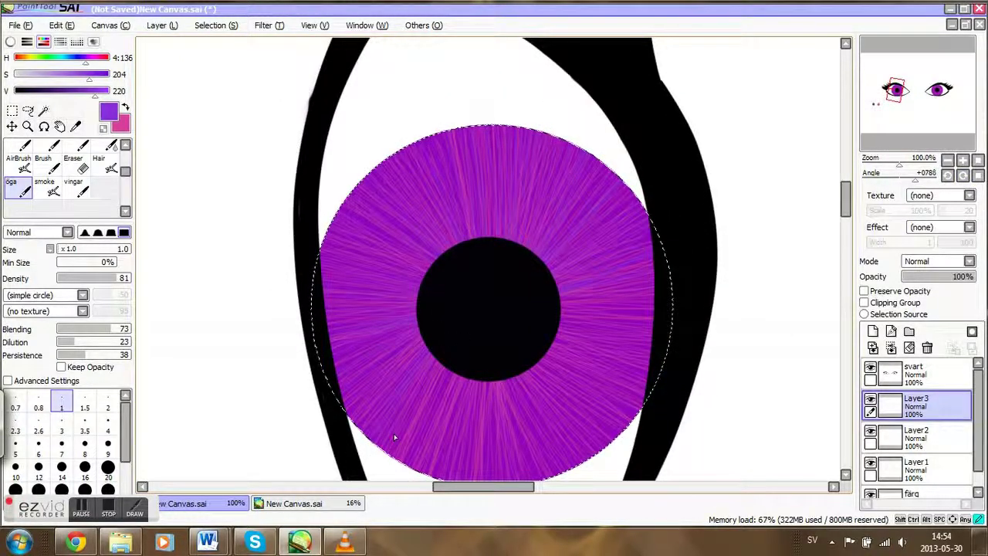
{"action": "scroll", "coordinate": [433, 309], "scroll_direction": "down", "scroll_amount": 3}
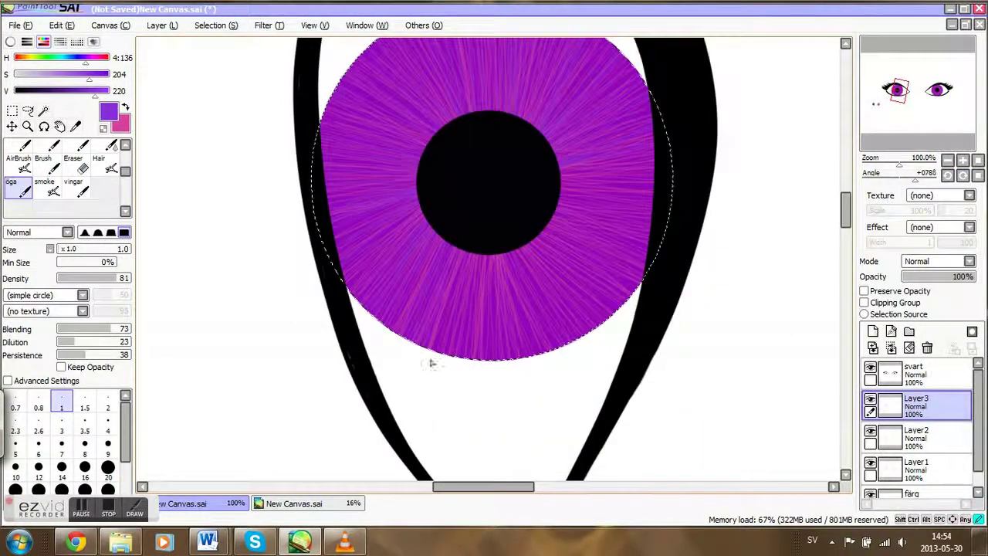
{"action": "left_click_drag", "start_coordinate": [545, 227], "coordinate": [617, 284]}
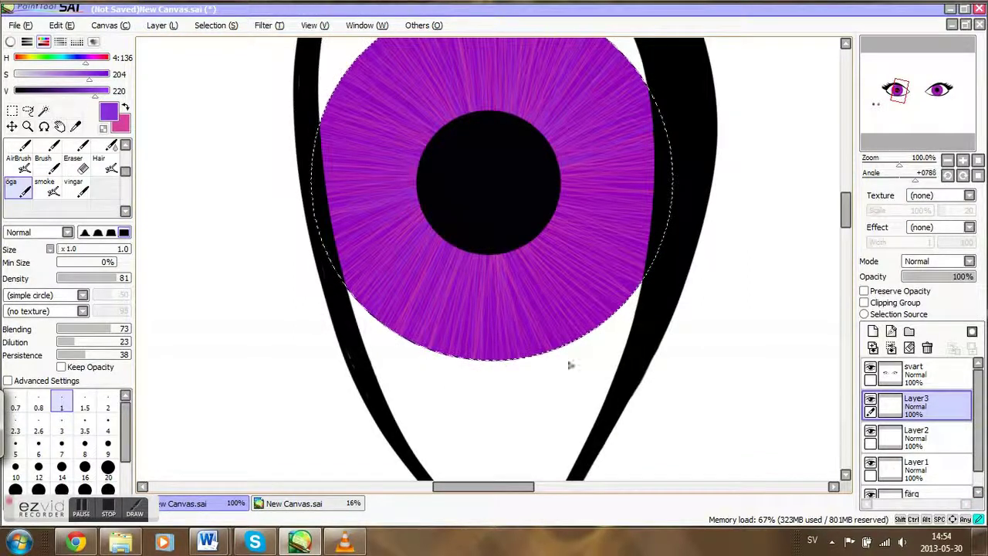
{"action": "triple_click", "coordinate": [963, 176]}
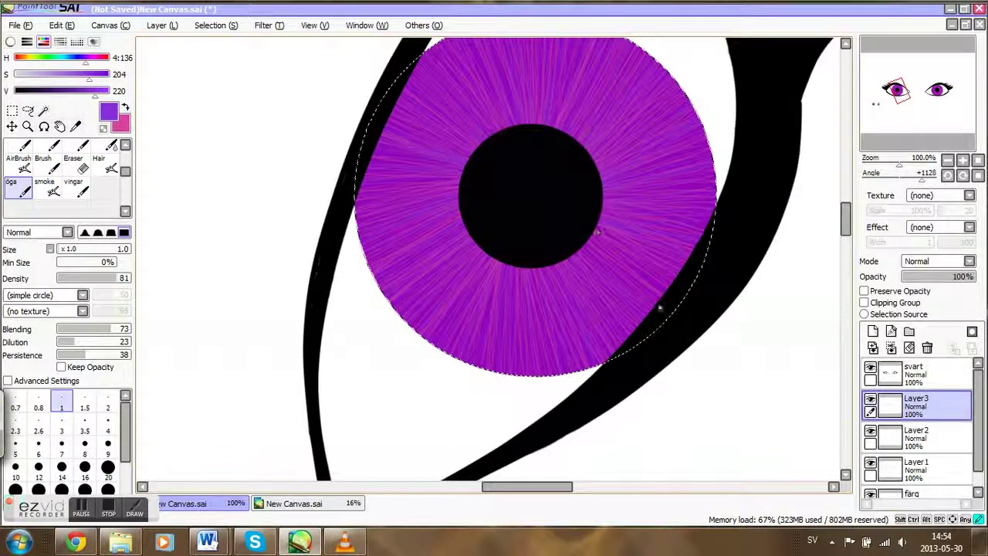
Step: Straighten the canvas, clear the selection and paint a pink and a violet swatch beside the existing swatches with the Brush
{"action": "left_click", "coordinate": [977, 176]}
{"action": "left_click_drag", "start_coordinate": [921, 119], "coordinate": [881, 112]}
{"action": "key", "text": "ctrl+d"}
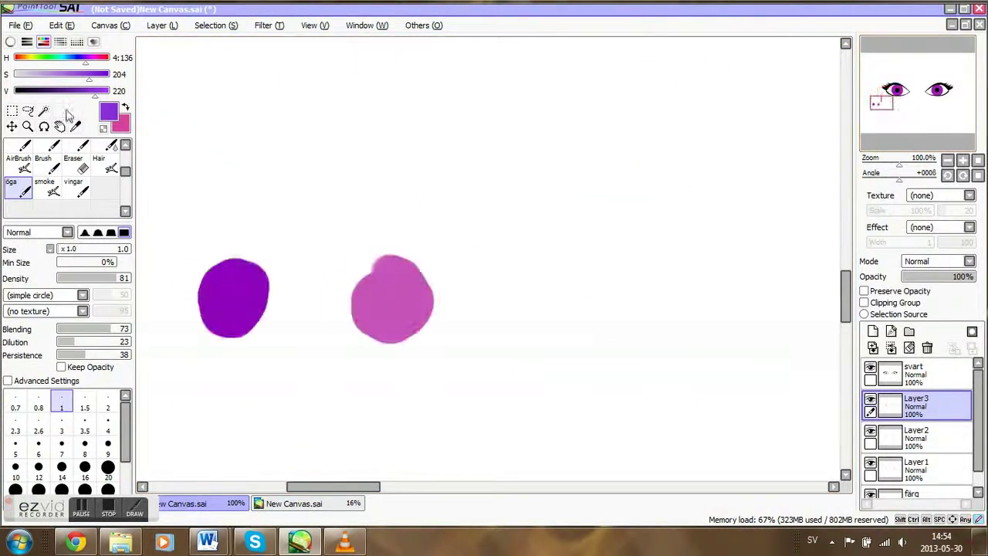
{"action": "left_click", "coordinate": [125, 107]}
{"action": "left_click", "coordinate": [42, 162]}
{"action": "mouse_move", "coordinate": [531, 330]}
{"action": "left_mouse_down"}
{"action": "mouse_move", "coordinate": [606, 287]}
{"action": "mouse_move", "coordinate": [582, 318]}
{"action": "left_mouse_up"}
{"action": "left_click_drag", "start_coordinate": [315, 486], "coordinate": [352, 487]}
{"action": "key", "text": "x"}
{"action": "mouse_move", "coordinate": [509, 295]}
{"action": "left_mouse_down"}
{"action": "mouse_move", "coordinate": [463, 297]}
{"action": "mouse_move", "coordinate": [502, 295]}
{"action": "left_mouse_up"}
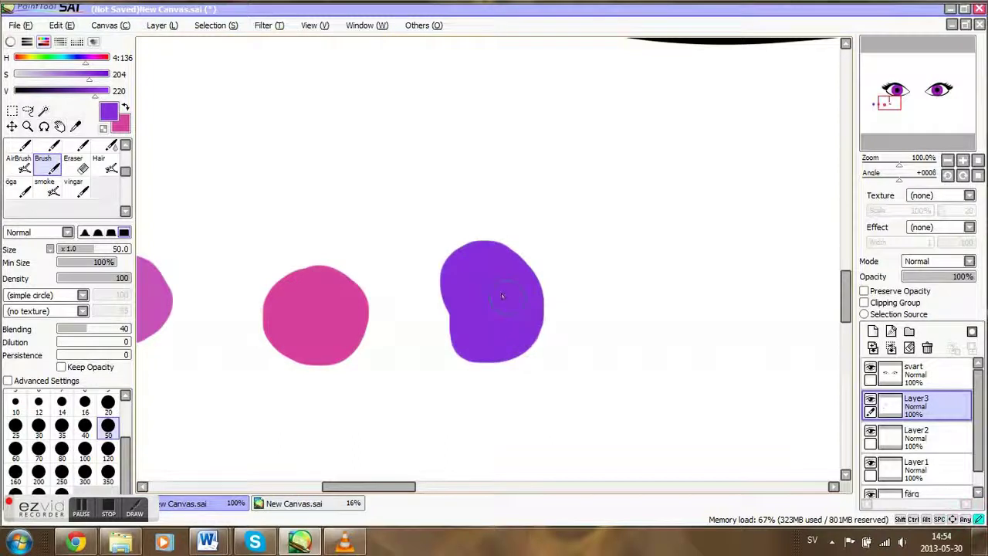
Step: Select the left eye's iris on the färg layer with the Magic Wand and switch to the öga brush
{"action": "mouse_move", "coordinate": [923, 118]}
{"action": "left_mouse_down"}
{"action": "mouse_move", "coordinate": [924, 101]}
{"action": "mouse_move", "coordinate": [930, 105]}
{"action": "left_mouse_up"}
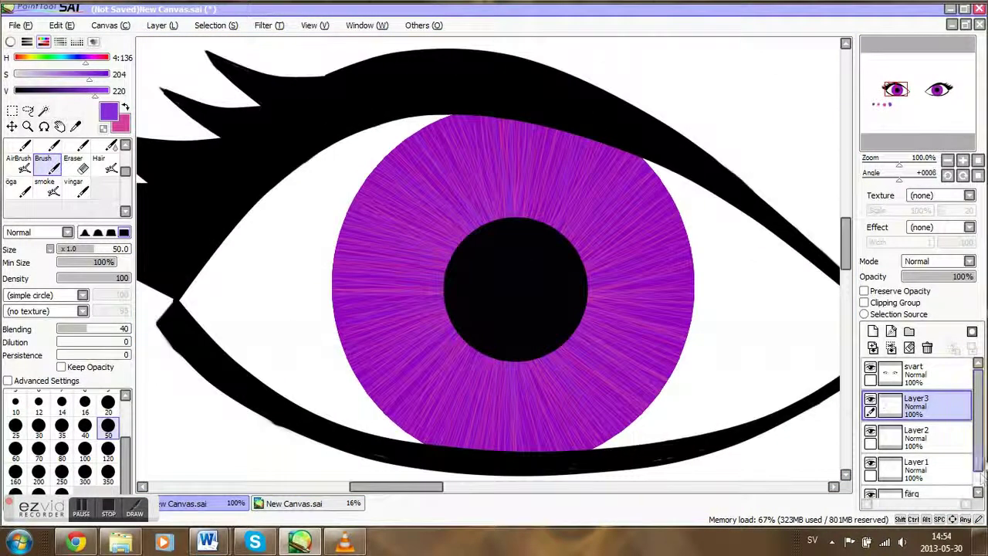
{"action": "left_click", "coordinate": [979, 477]}
{"action": "left_click", "coordinate": [918, 484]}
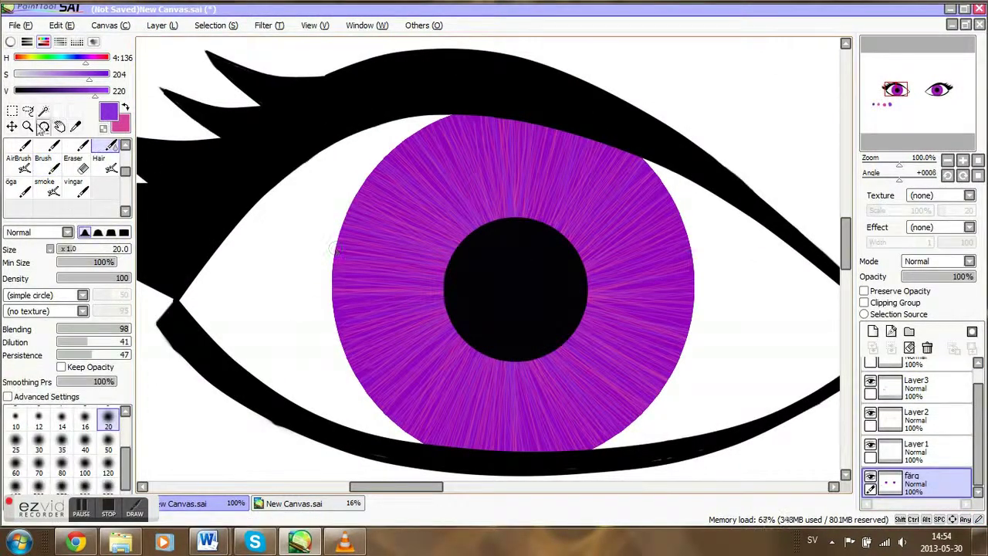
{"action": "left_click", "coordinate": [44, 111]}
{"action": "left_click", "coordinate": [446, 295]}
{"action": "left_click", "coordinate": [16, 185]}
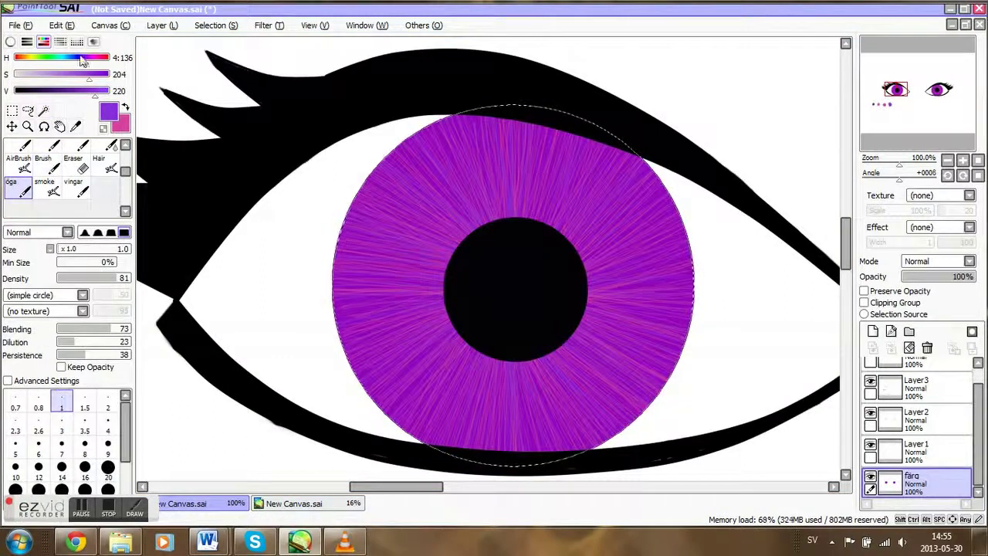
Step: Change the drawing colour to blue-violet, hue 4:083, and add a new layer above Layer3
{"action": "left_click", "coordinate": [10, 42]}
{"action": "mouse_move", "coordinate": [38, 157]}
{"action": "left_mouse_down"}
{"action": "mouse_move", "coordinate": [17, 119]}
{"action": "mouse_move", "coordinate": [49, 159]}
{"action": "left_mouse_up"}
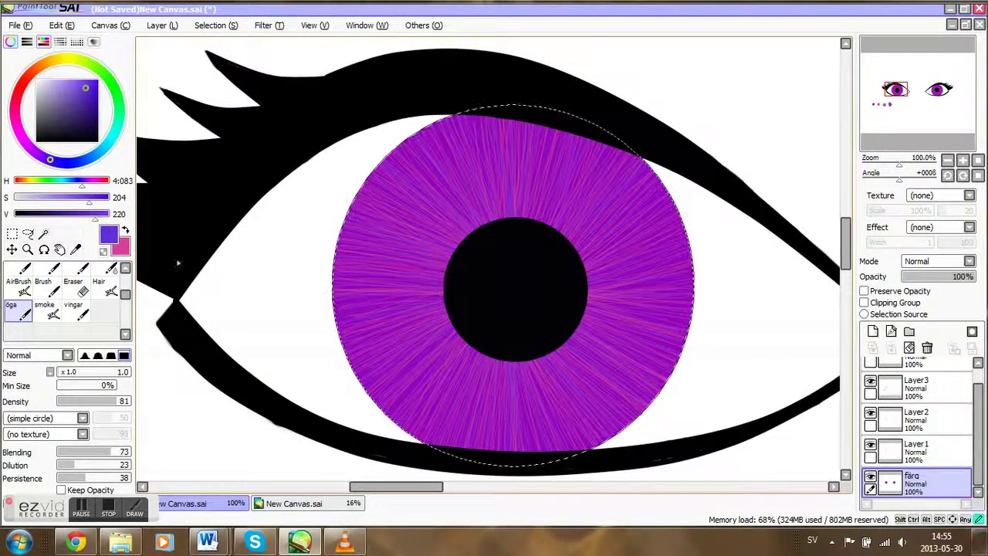
{"action": "left_click_drag", "start_coordinate": [978, 415], "coordinate": [978, 395]}
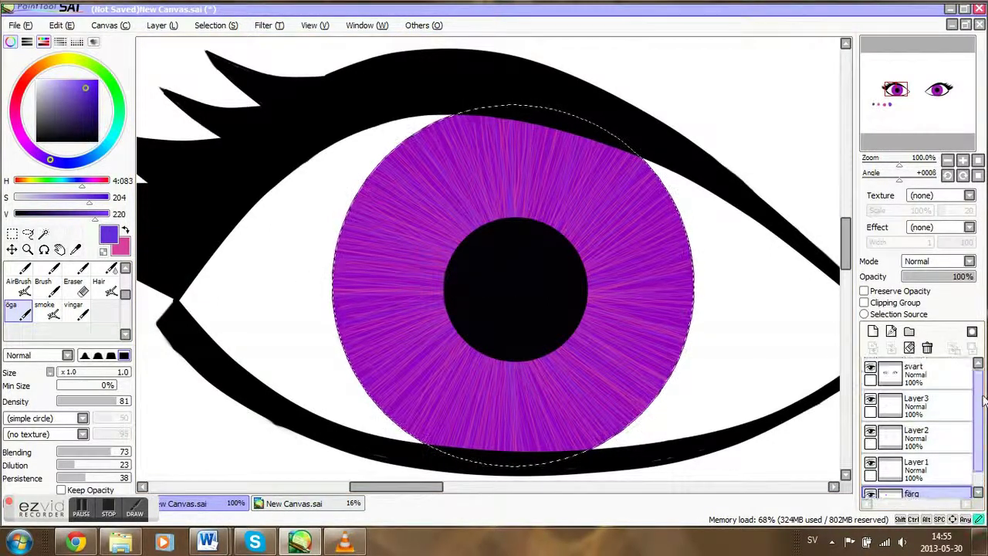
{"action": "left_click", "coordinate": [918, 405]}
{"action": "key", "text": "ctrl+z"}
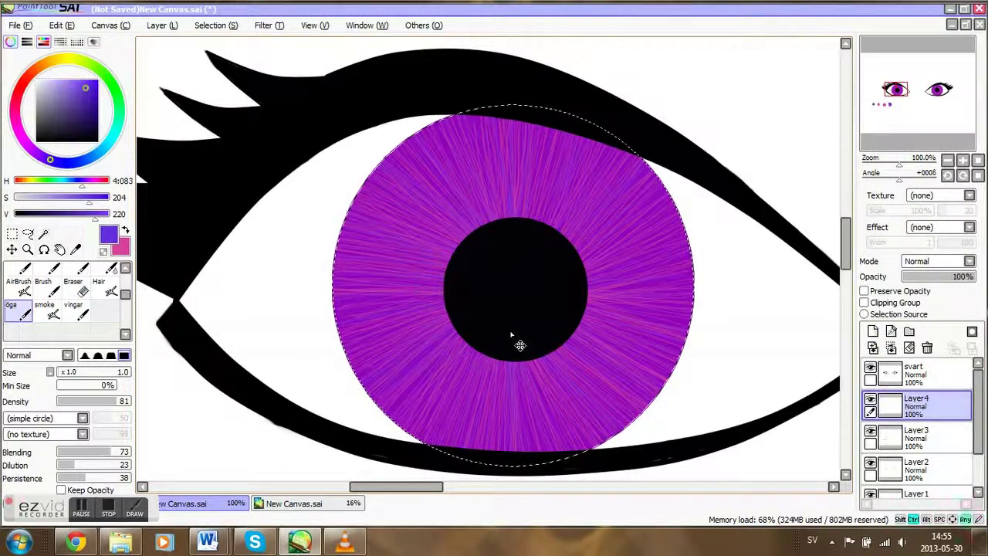
Step: Fill the left eye's iris on Layer4 with fine blue-violet radial strokes, rotating the canvas as needed and straightening it at the end
{"action": "left_click_drag", "start_coordinate": [499, 126], "coordinate": [496, 219]}
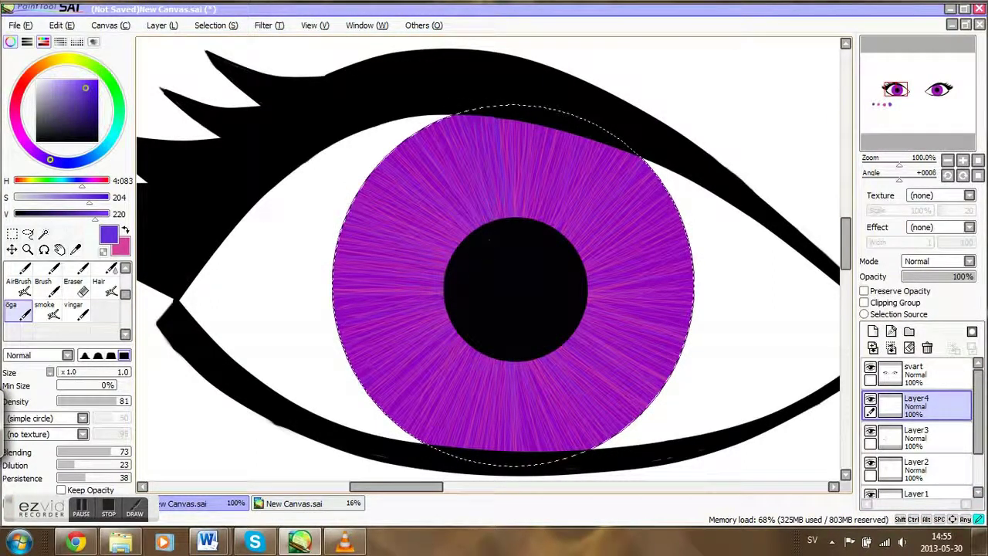
{"action": "left_click_drag", "start_coordinate": [404, 293], "coordinate": [433, 292]}
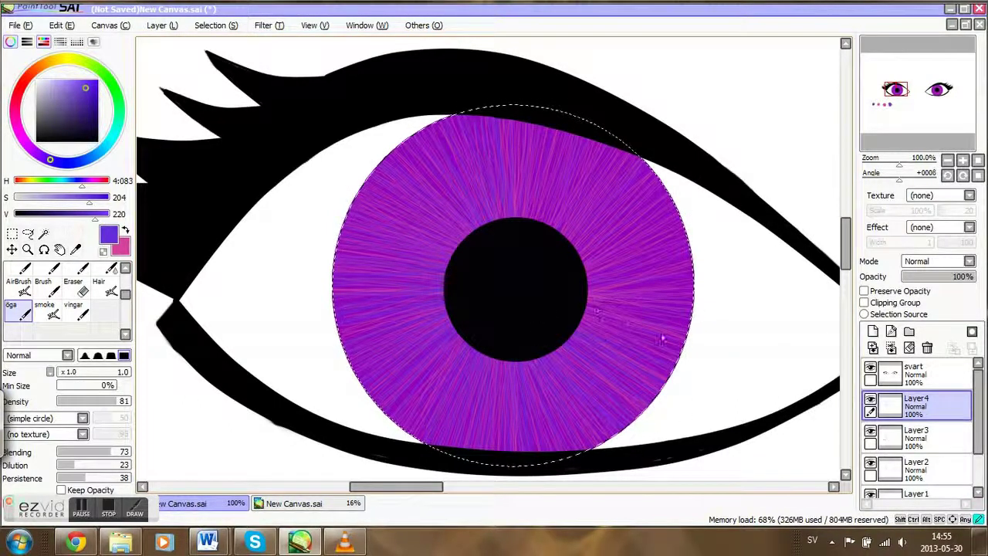
{"action": "left_click", "coordinate": [963, 176]}
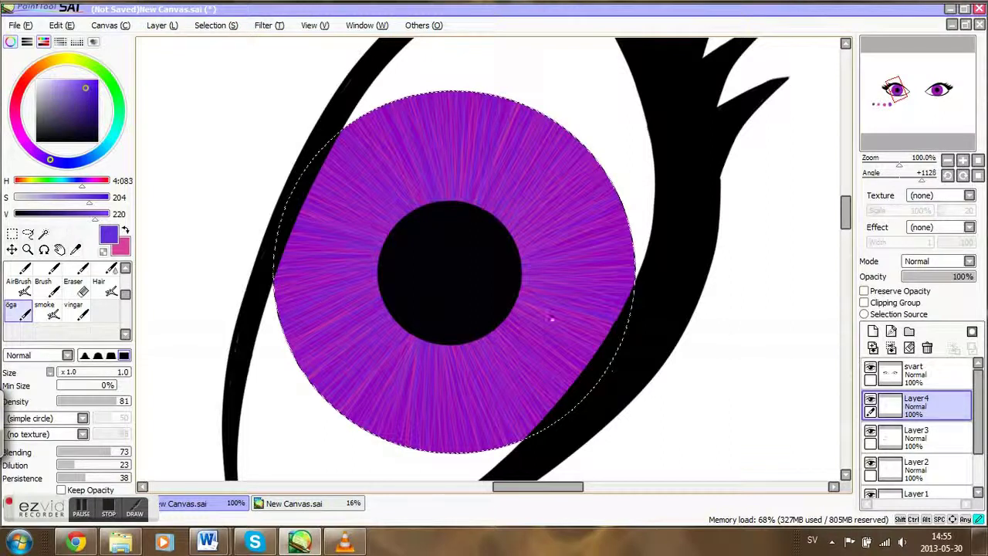
{"action": "left_click", "coordinate": [978, 176]}
Step: Change the drawing colour to magenta, hue 5:041, saturation 212, value 206, and add a new layer above Layer4
{"action": "left_click", "coordinate": [125, 230]}
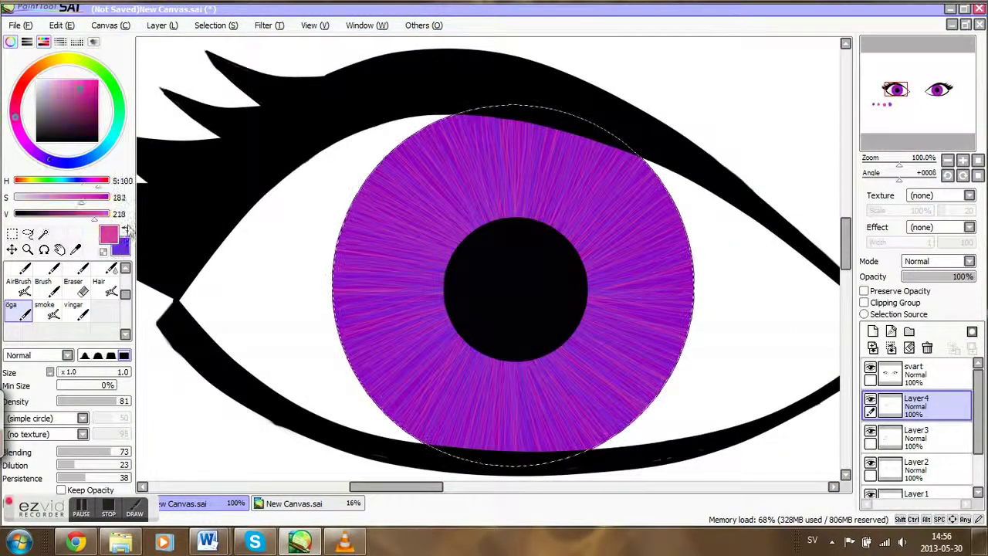
{"action": "mouse_move", "coordinate": [15, 117]}
{"action": "left_mouse_down"}
{"action": "mouse_move", "coordinate": [16, 97]}
{"action": "mouse_move", "coordinate": [21, 138]}
{"action": "mouse_move", "coordinate": [18, 129]}
{"action": "left_mouse_up"}
{"action": "mouse_move", "coordinate": [82, 200]}
{"action": "left_mouse_down"}
{"action": "mouse_move", "coordinate": [92, 201]}
{"action": "mouse_move", "coordinate": [78, 218]}
{"action": "mouse_move", "coordinate": [90, 215]}
{"action": "left_mouse_up"}
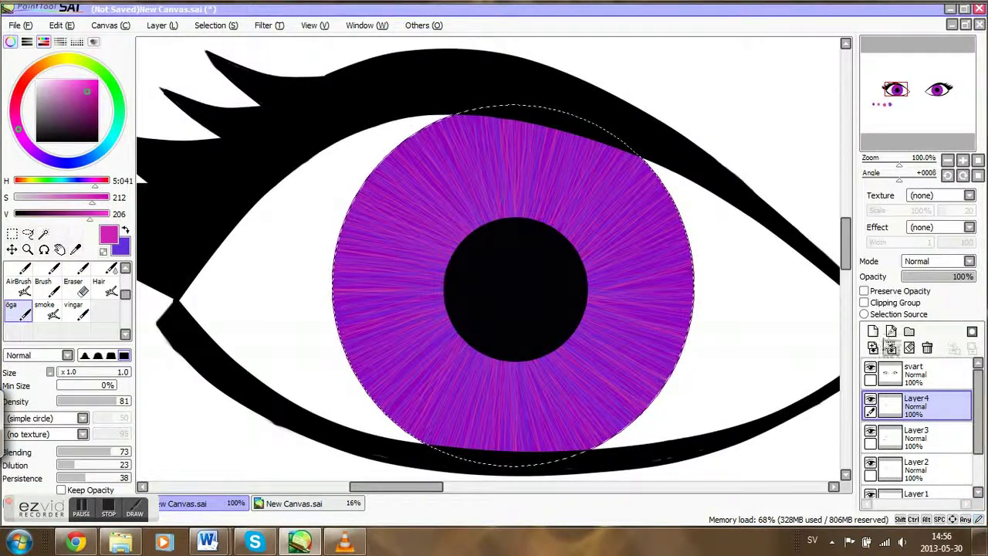
{"action": "left_click", "coordinate": [873, 331]}
Step: Draw magenta radial strokes all around the left eye's iris on Layer5, turning the canvas between sections and straightening it at the end
{"action": "left_click", "coordinate": [946, 176]}
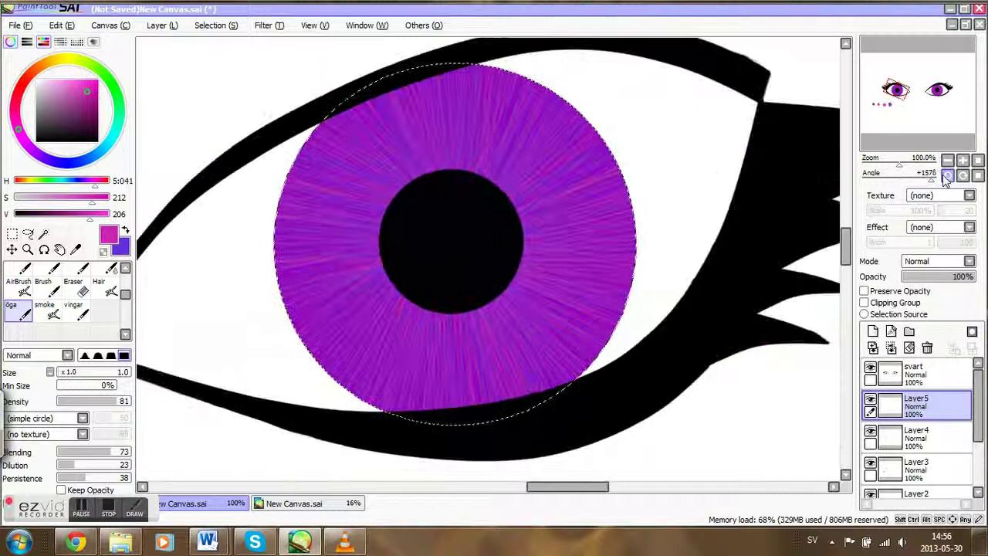
{"action": "left_click", "coordinate": [962, 176]}
{"action": "mouse_move", "coordinate": [483, 389]}
{"action": "left_mouse_down"}
{"action": "mouse_move", "coordinate": [470, 363]}
{"action": "mouse_move", "coordinate": [471, 296]}
{"action": "left_mouse_up"}
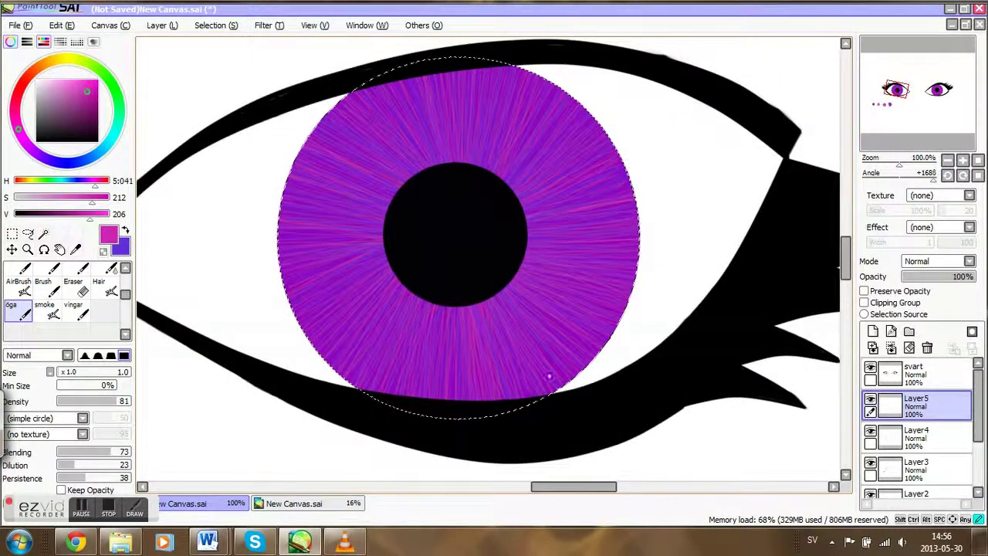
{"action": "left_click", "coordinate": [963, 176]}
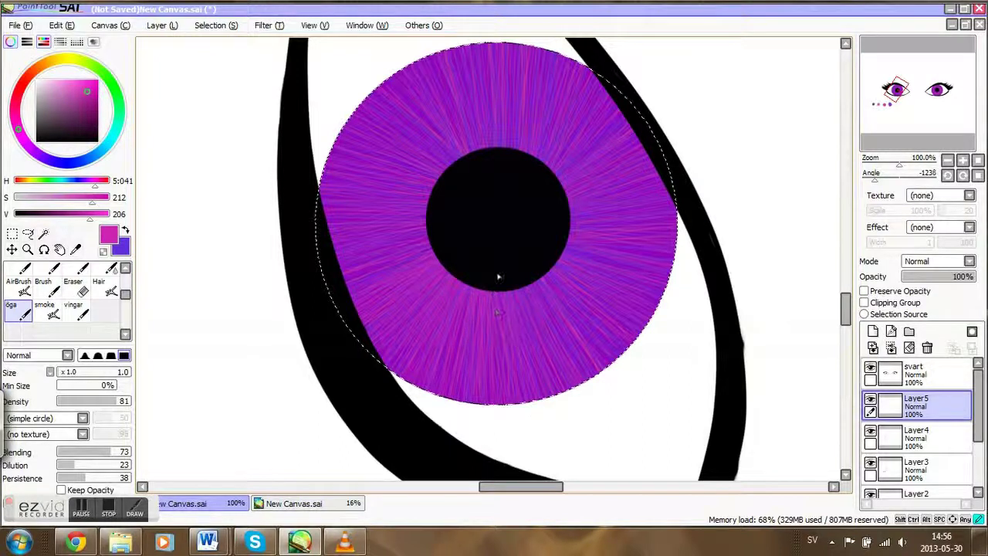
{"action": "left_click", "coordinate": [963, 176]}
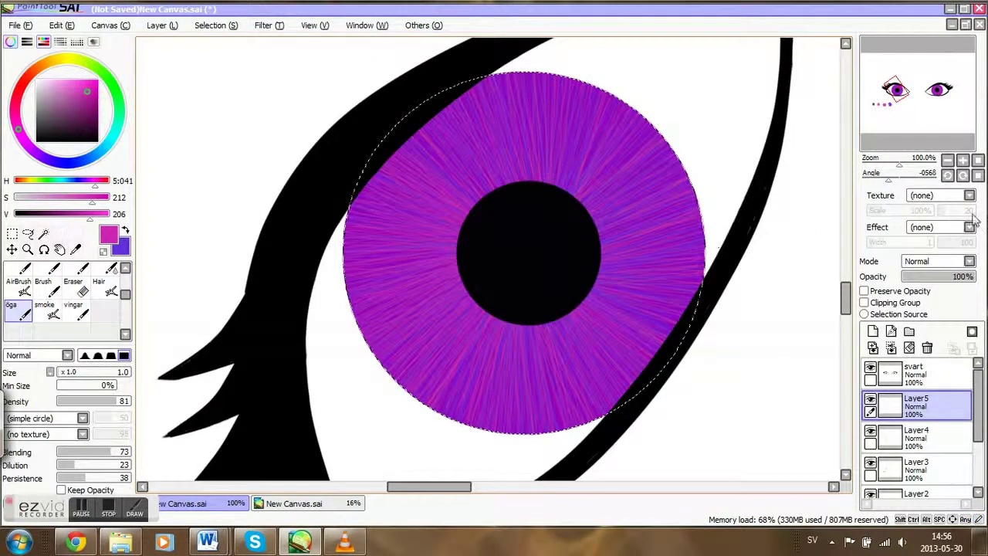
{"action": "left_click", "coordinate": [963, 176]}
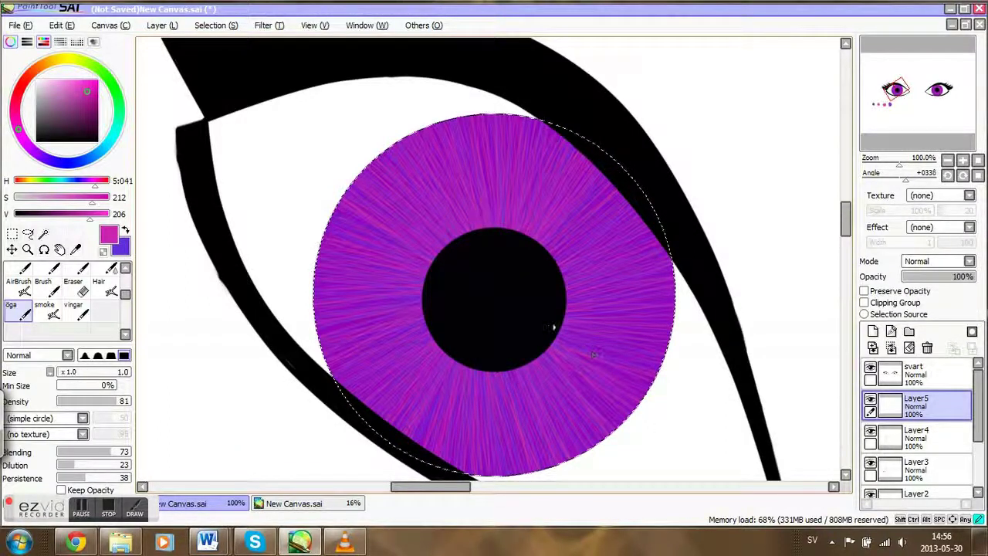
{"action": "left_click", "coordinate": [962, 174]}
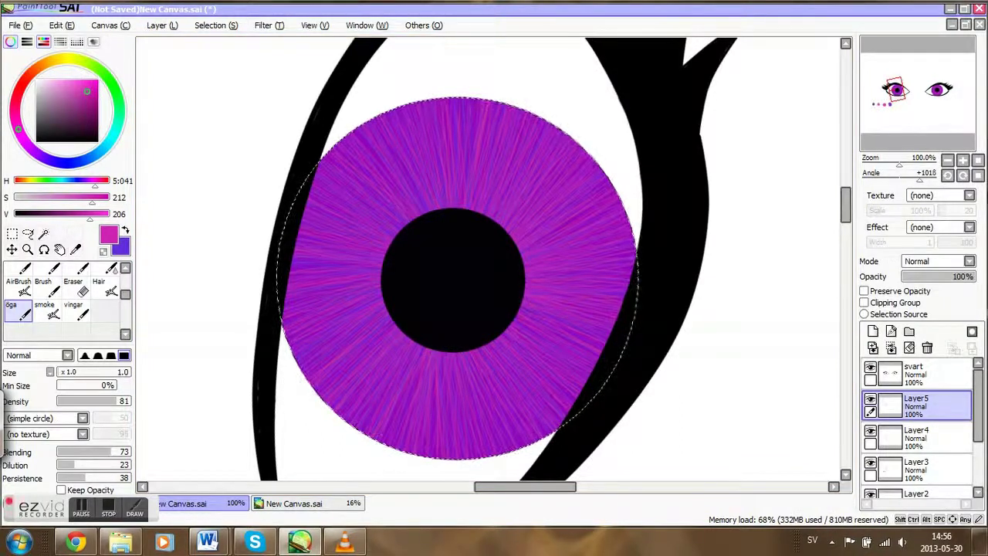
{"action": "left_click", "coordinate": [978, 175]}
Step: Paint a blue-violet and a magenta swatch beside the existing swatches with the Brush
{"action": "left_click", "coordinate": [896, 108]}
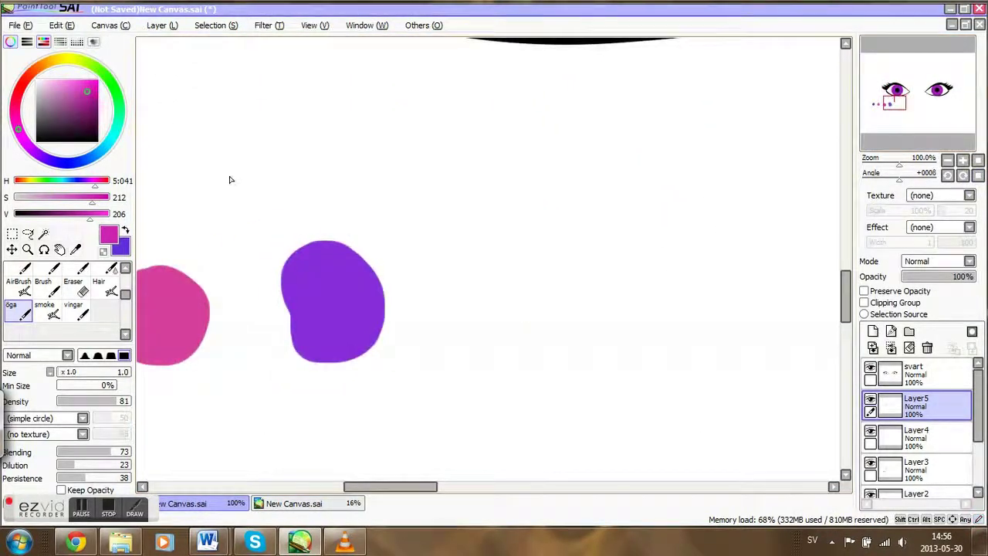
{"action": "left_click", "coordinate": [125, 230]}
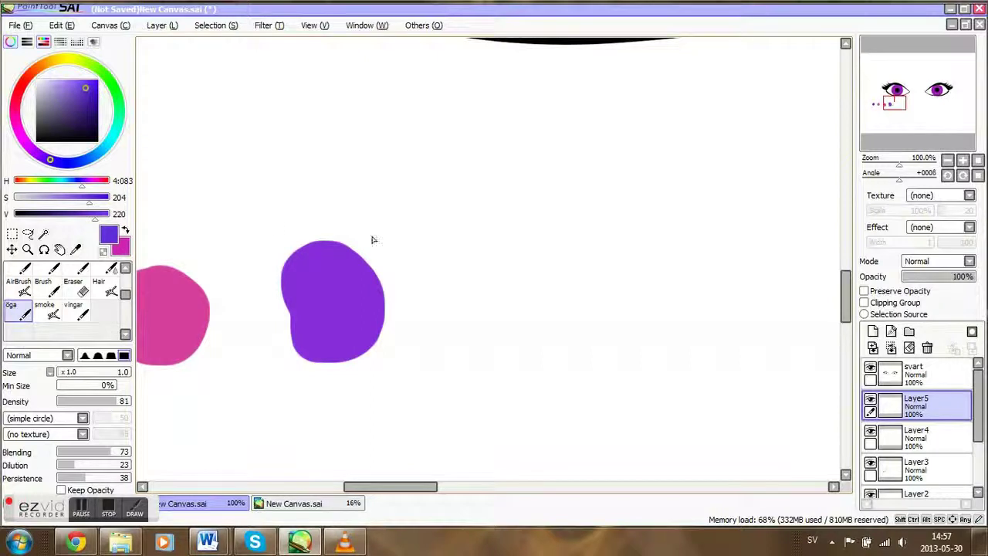
{"action": "key", "text": "b"}
{"action": "mouse_move", "coordinate": [501, 251]}
{"action": "left_mouse_down"}
{"action": "mouse_move", "coordinate": [515, 337]}
{"action": "mouse_move", "coordinate": [525, 278]}
{"action": "mouse_move", "coordinate": [502, 298]}
{"action": "left_mouse_up"}
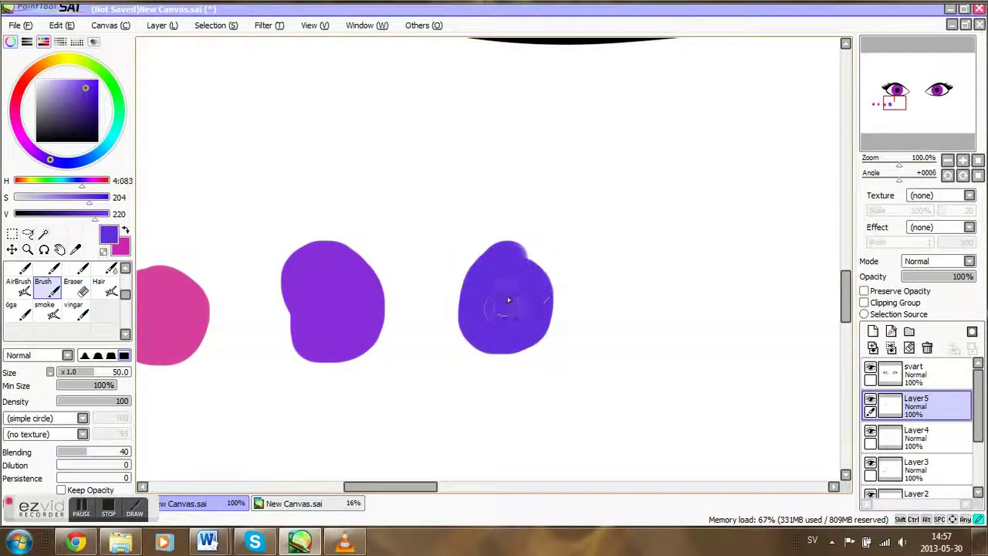
{"action": "left_click", "coordinate": [125, 230]}
{"action": "mouse_move", "coordinate": [639, 270]}
{"action": "left_mouse_down"}
{"action": "mouse_move", "coordinate": [632, 332]}
{"action": "mouse_move", "coordinate": [635, 295]}
{"action": "left_mouse_up"}
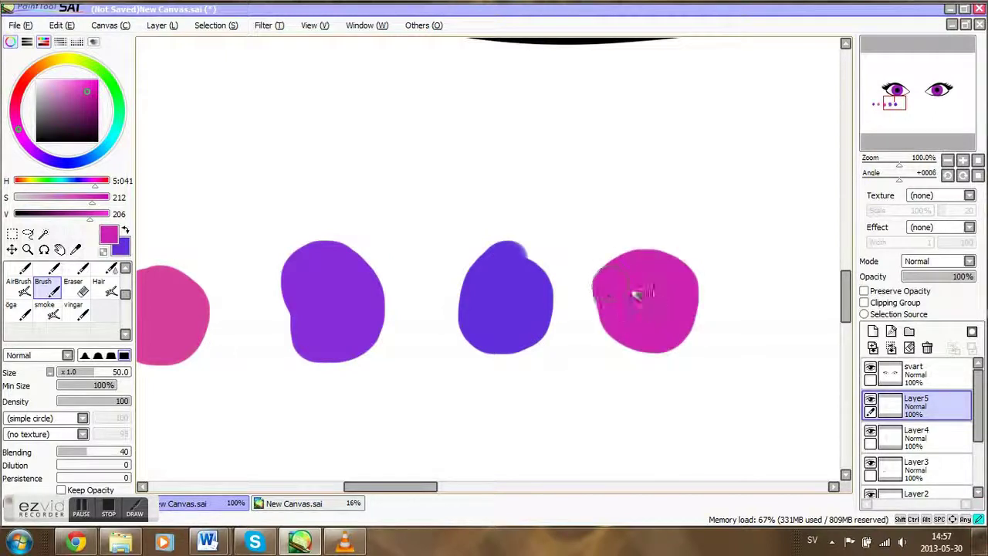
Step: Add a new layer above Layer5 and try to select the left eye's iris on the färg layer with the Magic Wand
{"action": "left_click_drag", "start_coordinate": [944, 127], "coordinate": [947, 113]}
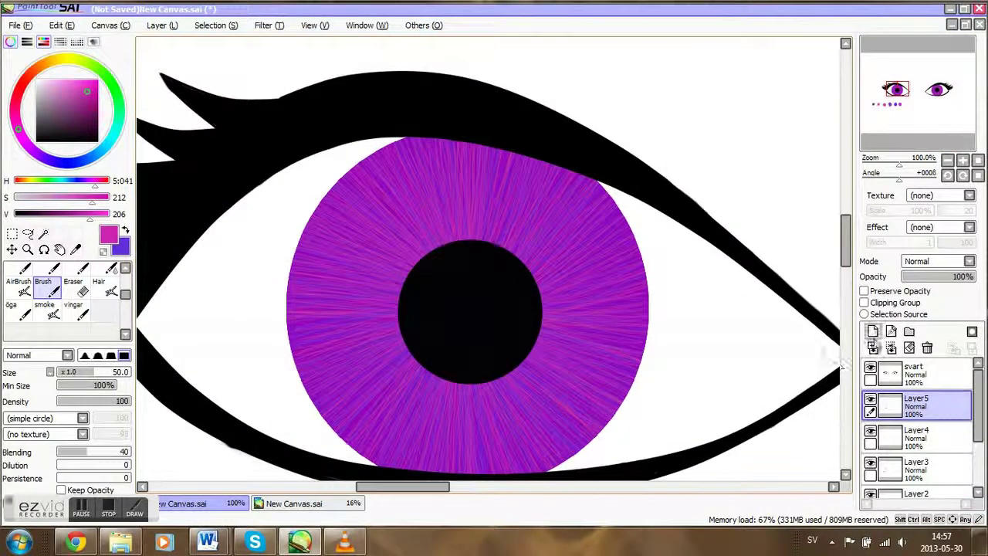
{"action": "left_click", "coordinate": [873, 334]}
{"action": "left_click_drag", "start_coordinate": [979, 412], "coordinate": [980, 474]}
{"action": "left_click", "coordinate": [918, 483]}
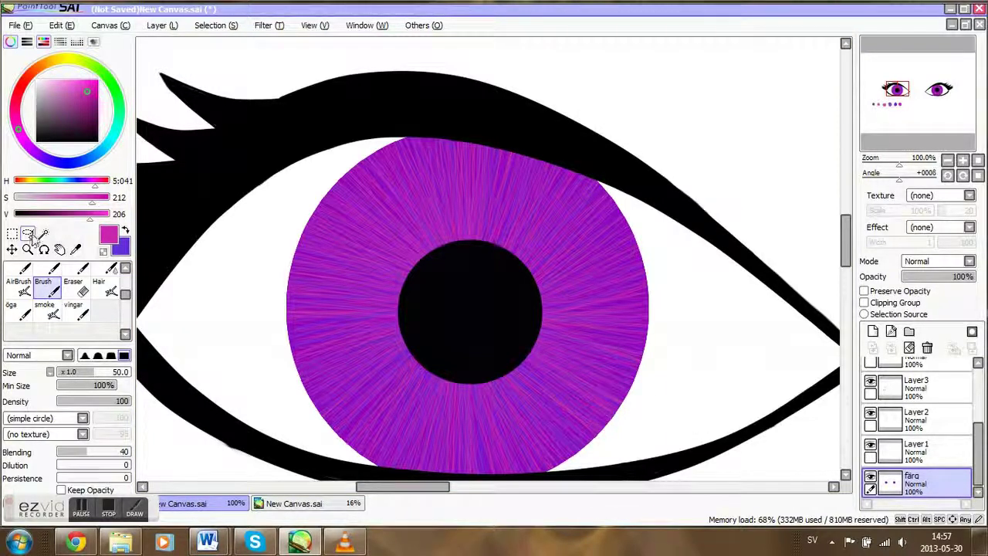
{"action": "left_click", "coordinate": [43, 234]}
{"action": "left_click", "coordinate": [377, 331]}
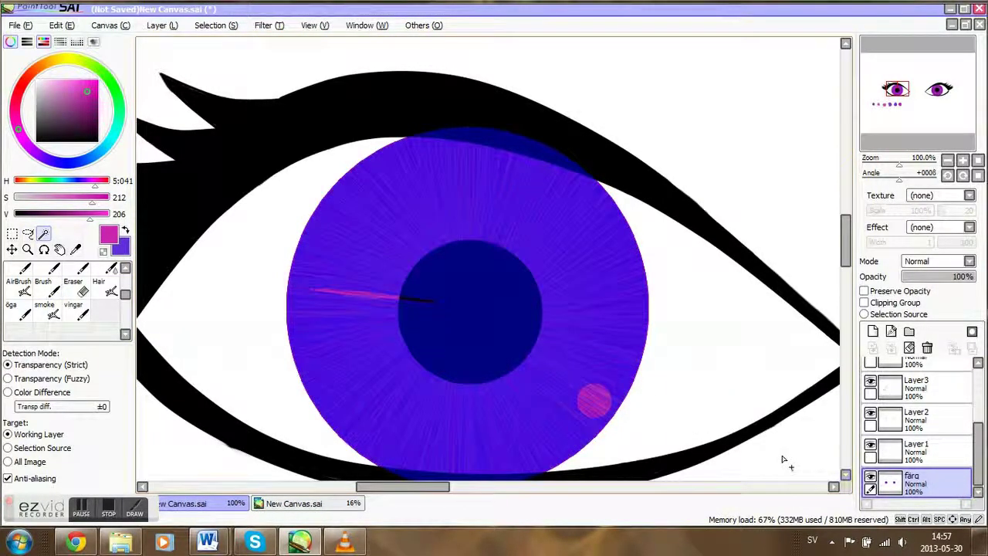
{"action": "key", "text": "ctrl+d"}
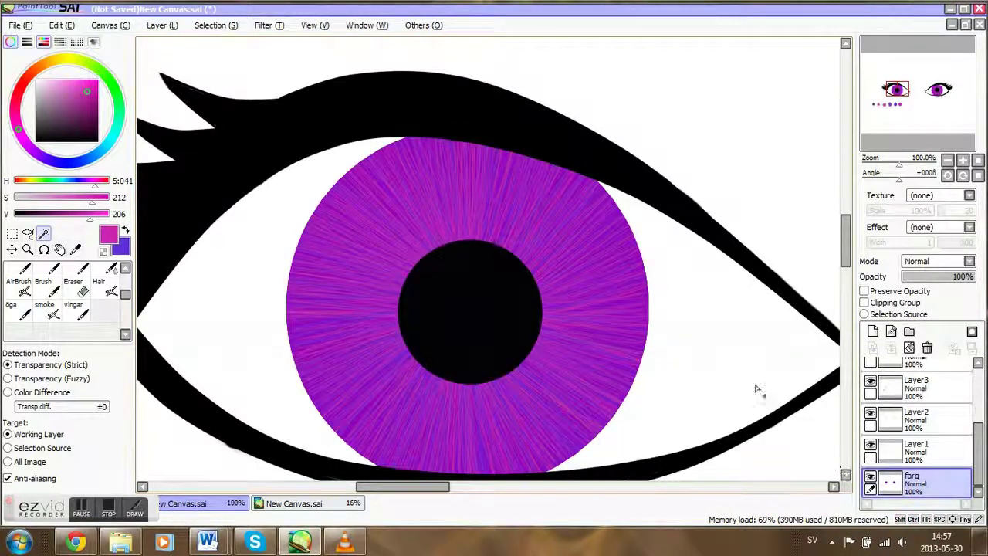
{"action": "left_click", "coordinate": [471, 353]}
{"action": "key", "text": "ctrl+d"}
{"action": "left_click", "coordinate": [870, 446]}
{"action": "left_click", "coordinate": [869, 445]}
Step: Sample the dark purple swatch and cover the left eye's iris base on the färg layer using the Brush at size 500
{"action": "left_click", "coordinate": [901, 104]}
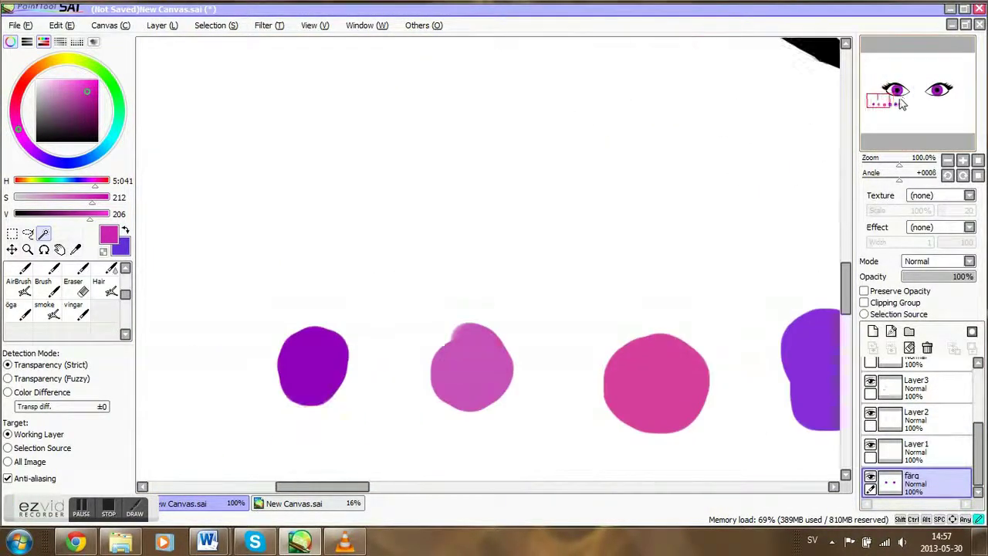
{"action": "left_click", "coordinate": [359, 348], "text": "alt"}
{"action": "left_click", "coordinate": [935, 89]}
{"action": "left_click_drag", "start_coordinate": [935, 90], "coordinate": [942, 90]}
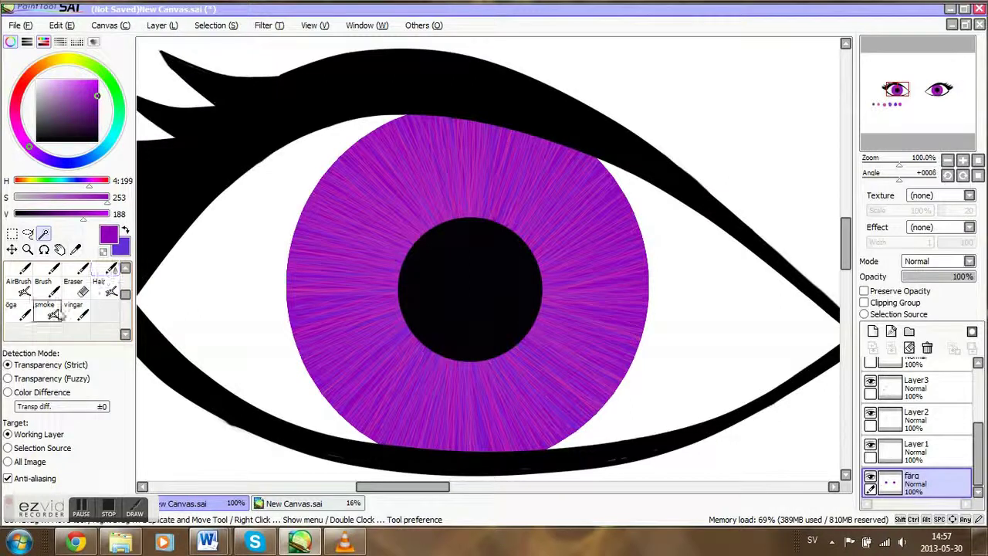
{"action": "left_click", "coordinate": [44, 284]}
{"action": "left_click", "coordinate": [10, 41]}
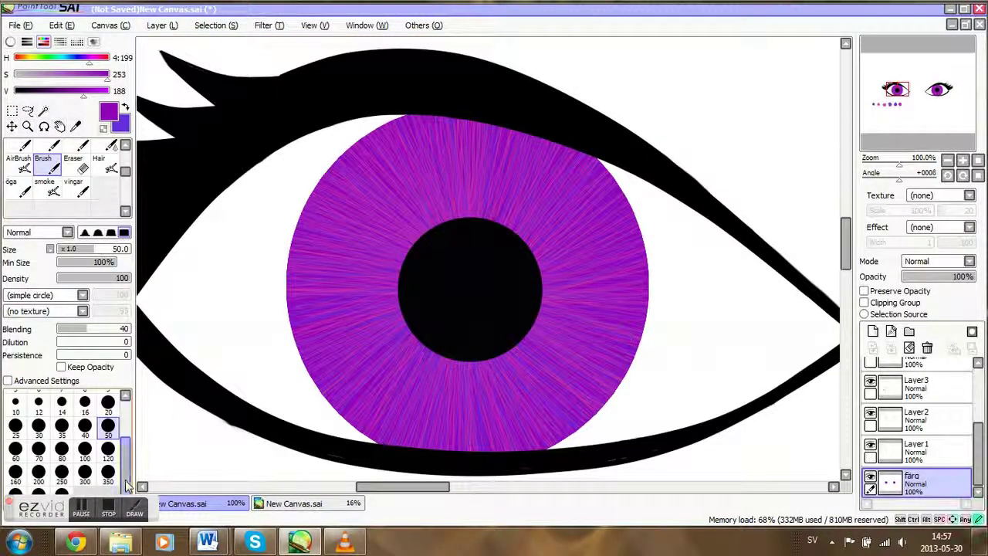
{"action": "left_click", "coordinate": [62, 492]}
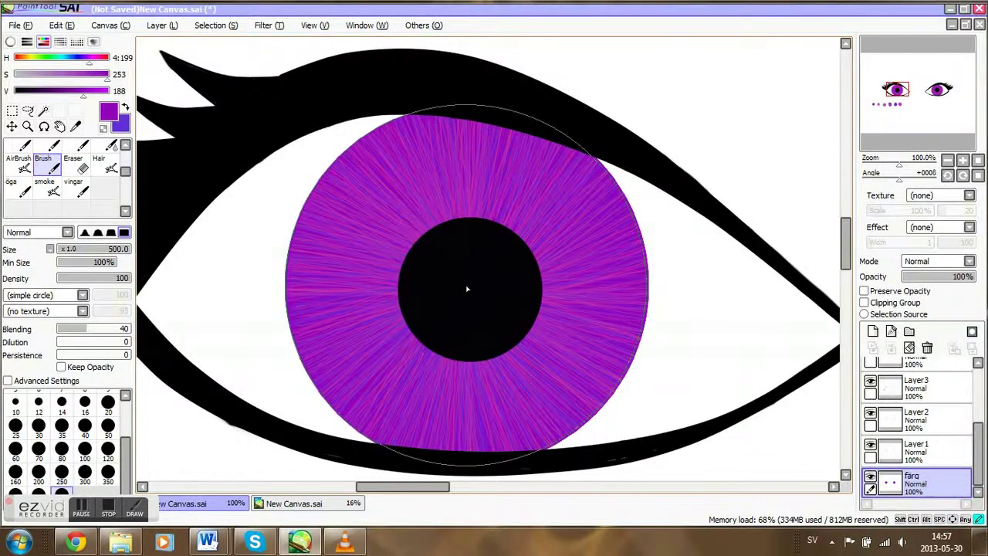
Step: Select the left eye's iris on the färg layer with the Magic Wand and make Layer6 the active layer
{"action": "left_click", "coordinate": [43, 111]}
{"action": "left_click", "coordinate": [403, 309]}
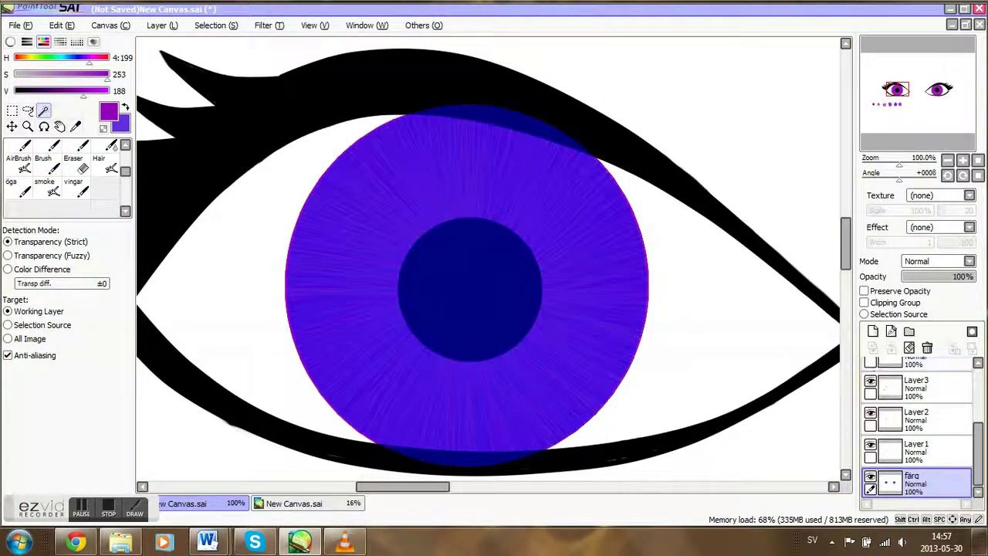
{"action": "left_click_drag", "start_coordinate": [981, 425], "coordinate": [981, 368]}
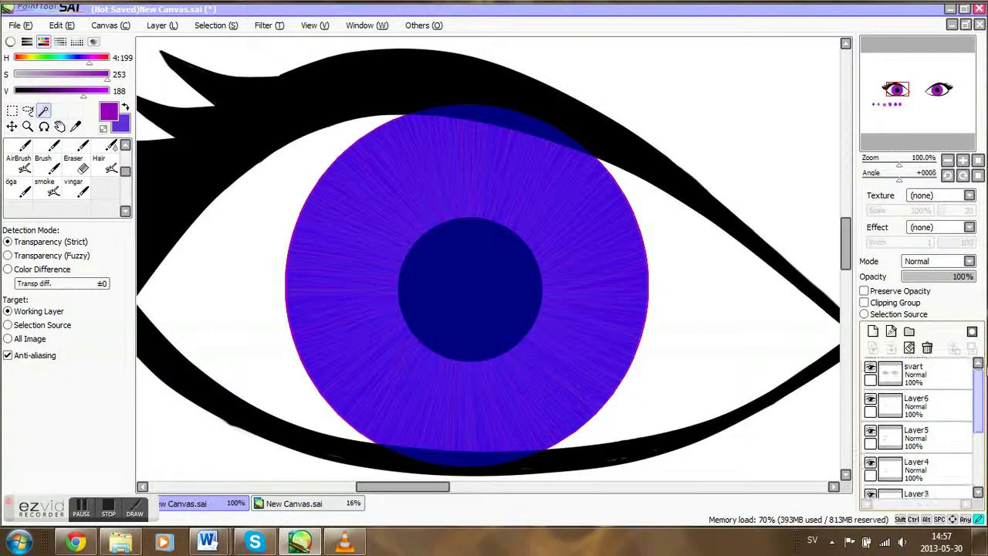
{"action": "left_click", "coordinate": [951, 402]}
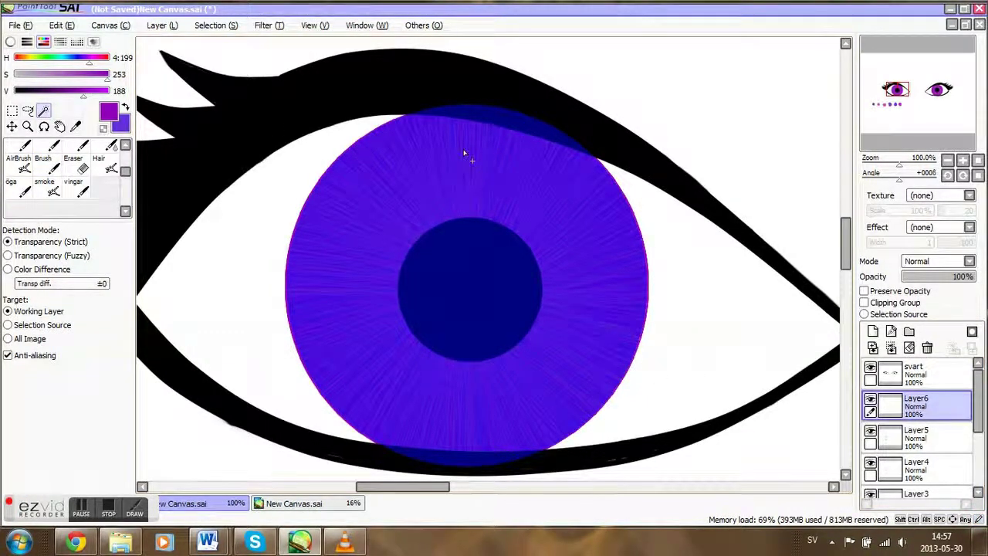
Step: Change the drawing colour to bright magenta, hue 5:016, saturation 255, value 219
{"action": "left_click", "coordinate": [92, 65]}
{"action": "left_click", "coordinate": [98, 72]}
{"action": "left_click_drag", "start_coordinate": [97, 89], "coordinate": [108, 90]}
{"action": "left_click", "coordinate": [85, 73]}
{"action": "left_click", "coordinate": [11, 41]}
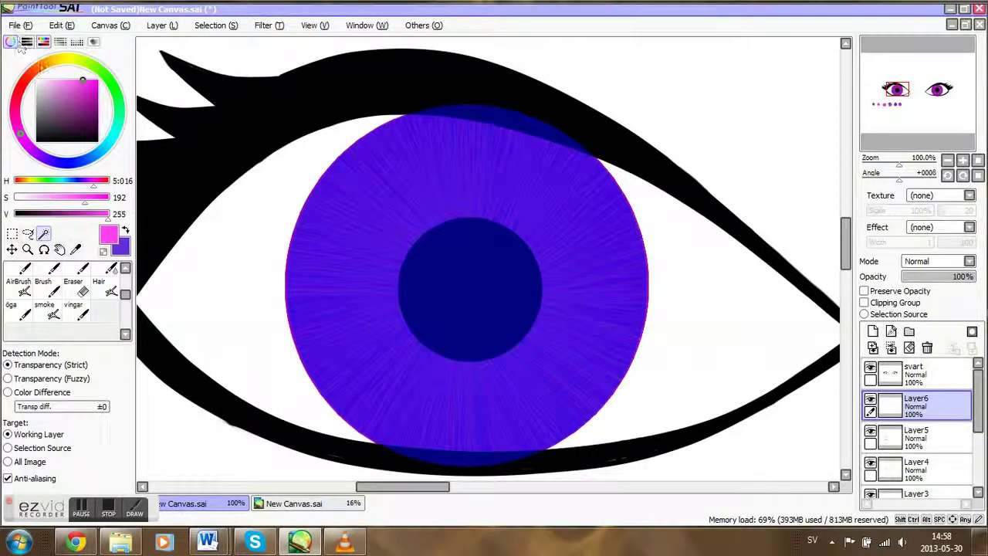
{"action": "left_click_drag", "start_coordinate": [83, 80], "coordinate": [98, 87]}
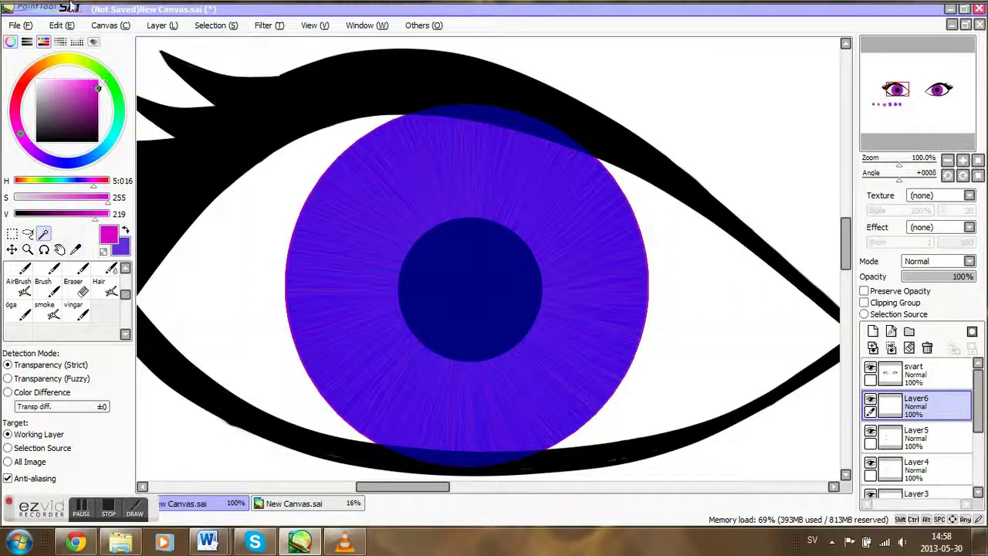
Step: Switch to the öga brush and draw bright magenta radial strokes on the iris outward from the pupil on Layer6
{"action": "left_click", "coordinate": [11, 42]}
{"action": "left_click", "coordinate": [17, 188]}
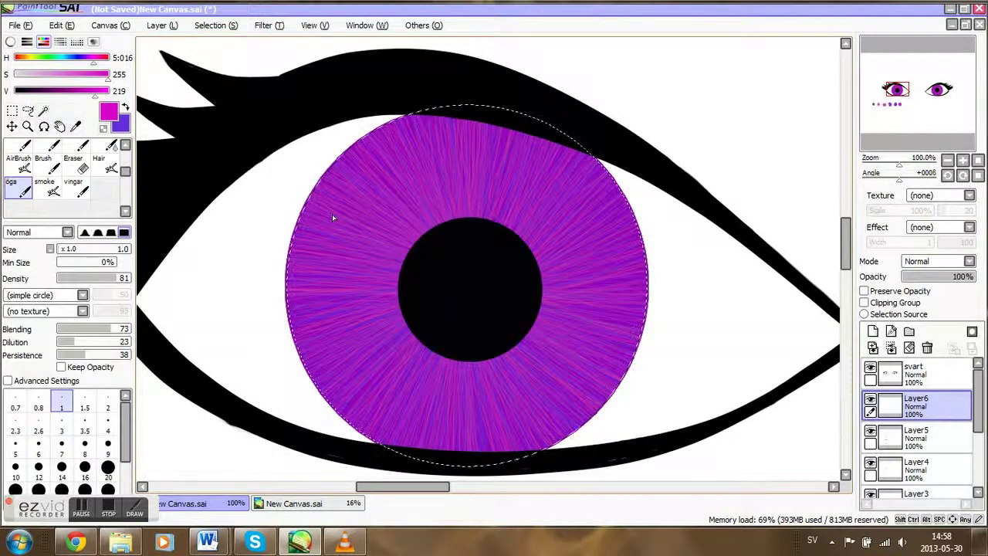
{"action": "left_click_drag", "start_coordinate": [463, 216], "coordinate": [462, 145]}
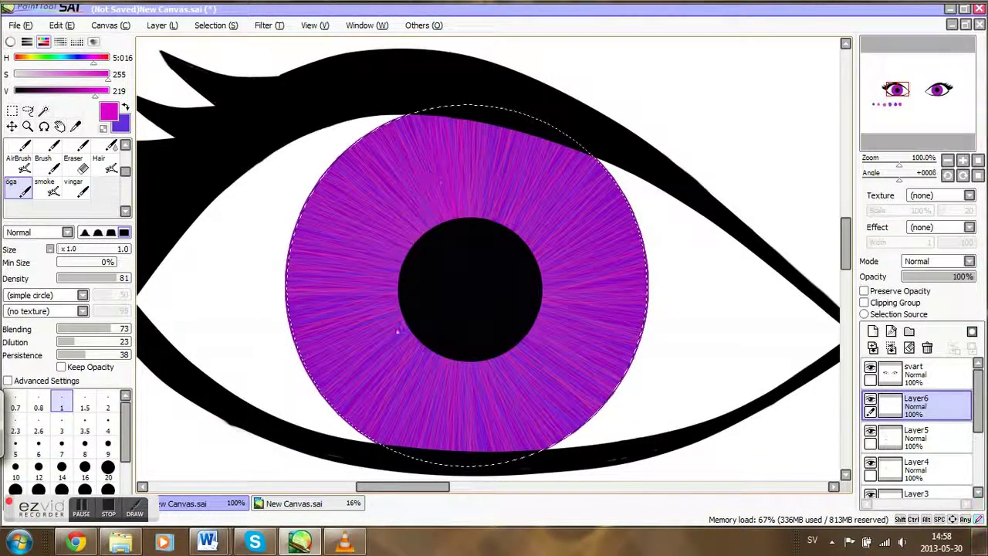
Step: Change the drawing colour to pinkish red, hue 5:160, saturation 222, value 238
{"action": "left_click_drag", "start_coordinate": [95, 62], "coordinate": [102, 97]}
{"action": "left_click", "coordinate": [80, 76]}
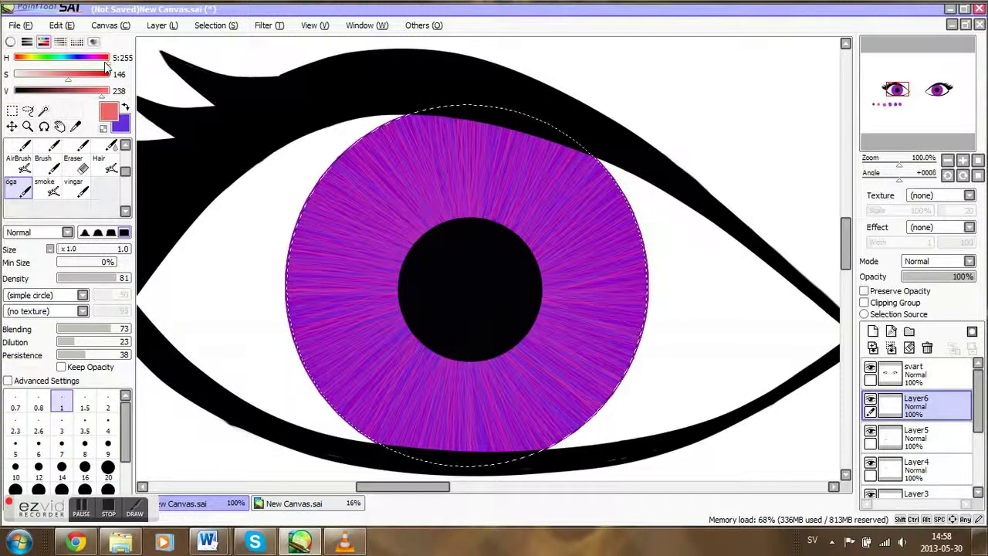
{"action": "left_click_drag", "start_coordinate": [82, 77], "coordinate": [98, 82]}
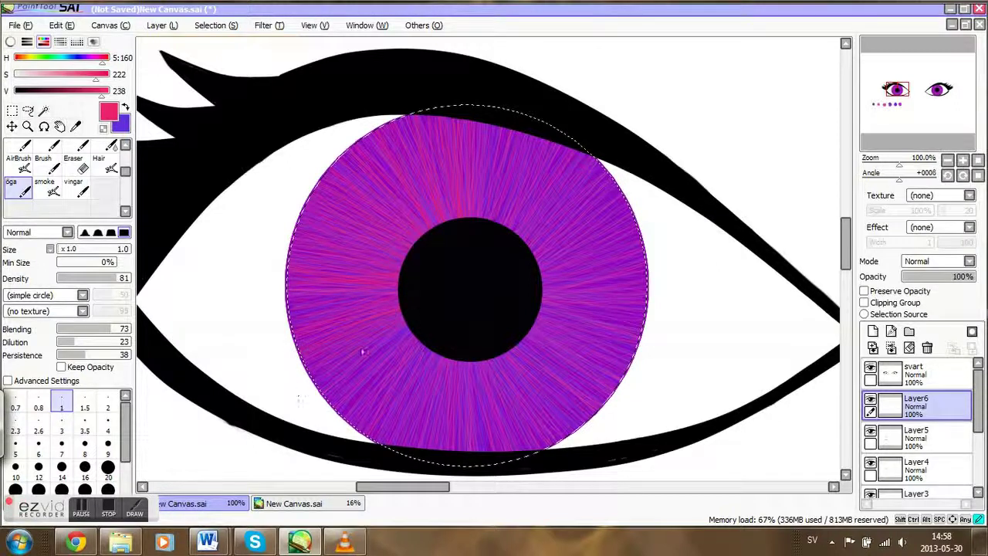
Step: Draw pinkish-red radial strokes between the pupil and the outer edge around the left eye's iris on Layer6
{"action": "left_click_drag", "start_coordinate": [335, 398], "coordinate": [421, 317]}
{"action": "left_click_drag", "start_coordinate": [311, 426], "coordinate": [376, 378]}
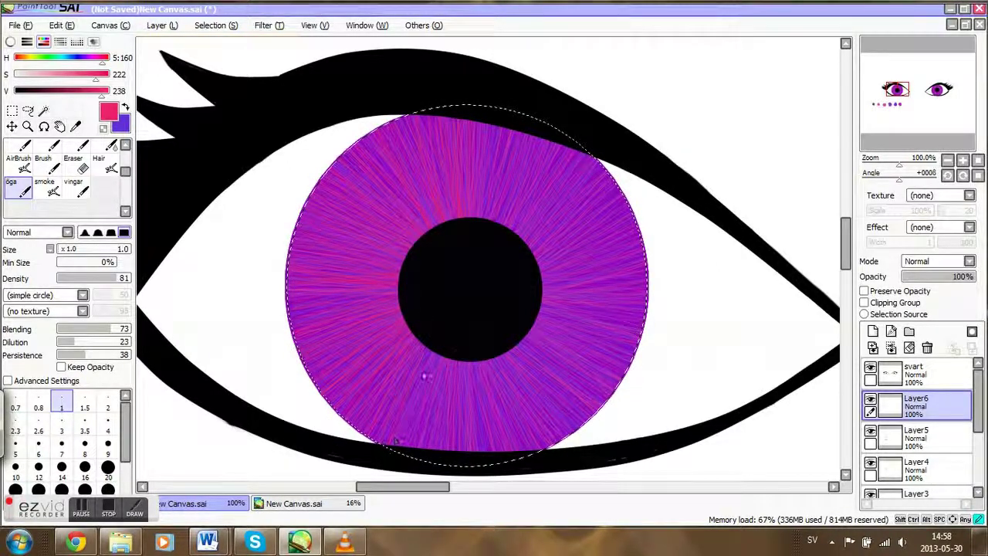
{"action": "left_click_drag", "start_coordinate": [471, 366], "coordinate": [462, 485]}
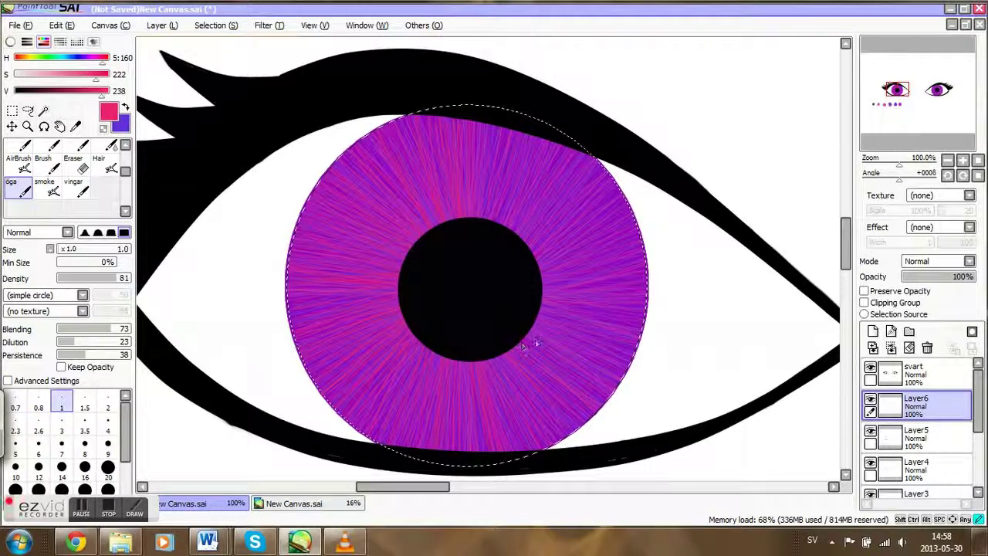
{"action": "left_click_drag", "start_coordinate": [477, 117], "coordinate": [475, 154]}
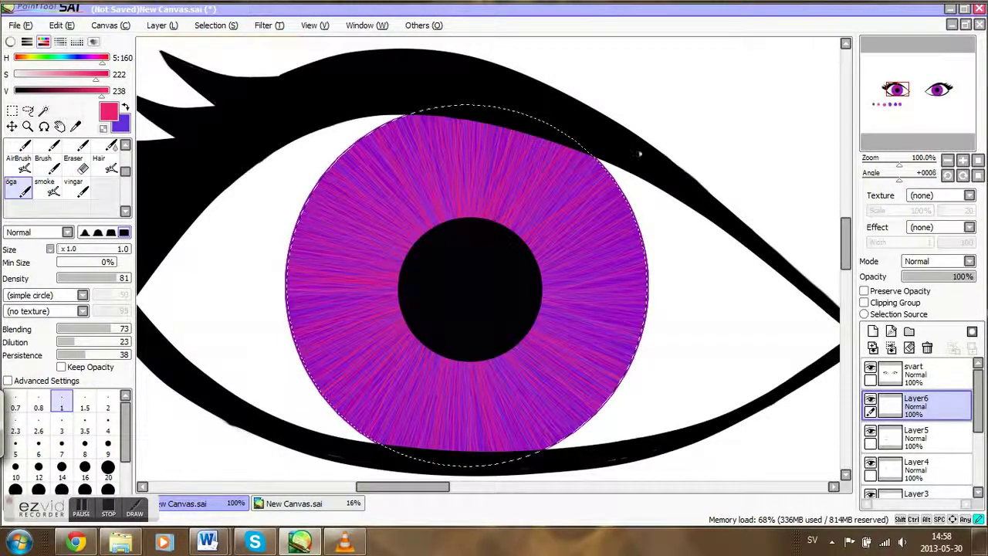
Step: Fill in the right and lower-right part of the left eye's iris with more pinkish-red radial strokes on Layer6
{"action": "left_click_drag", "start_coordinate": [636, 236], "coordinate": [545, 280]}
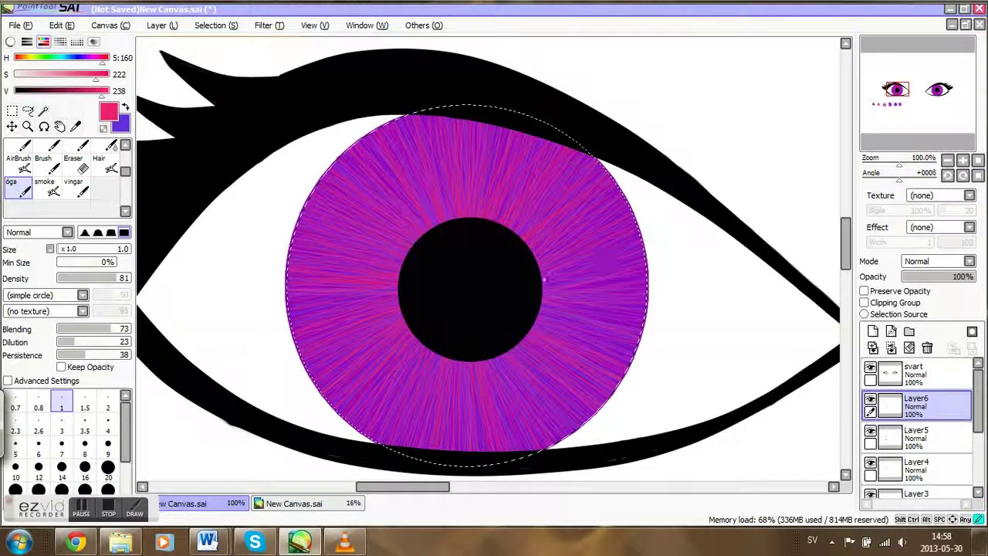
{"action": "left_click_drag", "start_coordinate": [618, 365], "coordinate": [537, 328]}
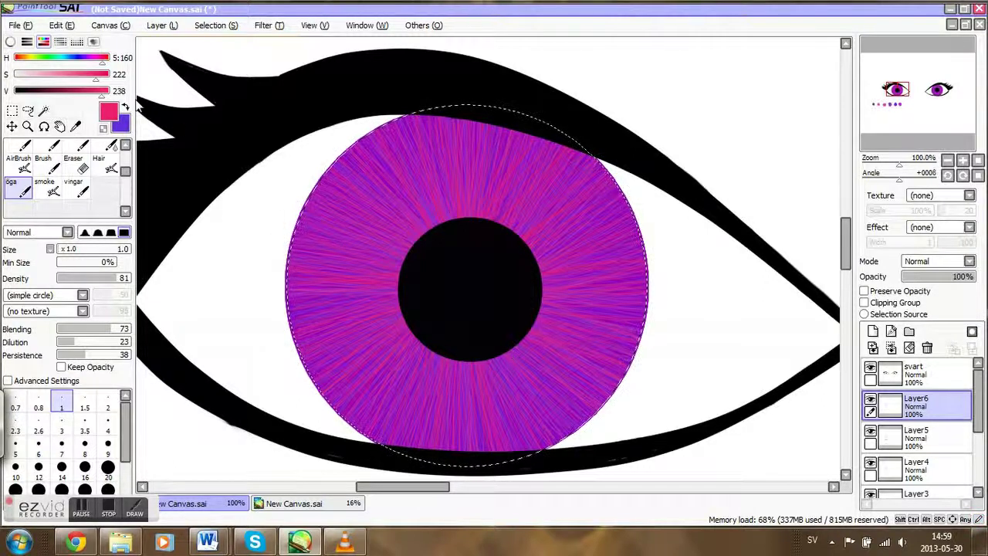
Step: Change the drawing colour to light magenta, hue 5:028, saturation 154, value 220, and add a new layer above Layer6
{"action": "left_click", "coordinate": [125, 107]}
{"action": "left_click_drag", "start_coordinate": [85, 61], "coordinate": [95, 65]}
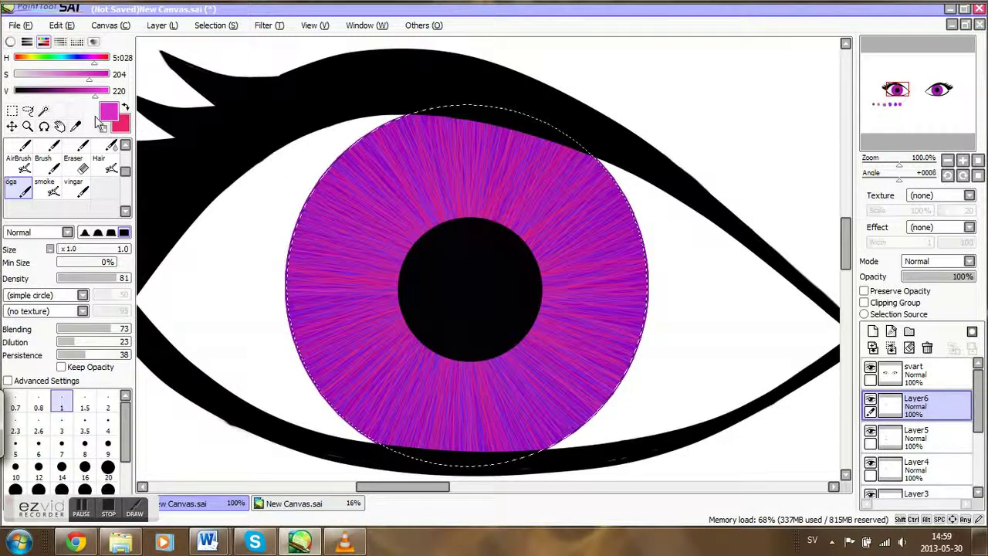
{"action": "left_click_drag", "start_coordinate": [90, 75], "coordinate": [64, 83]}
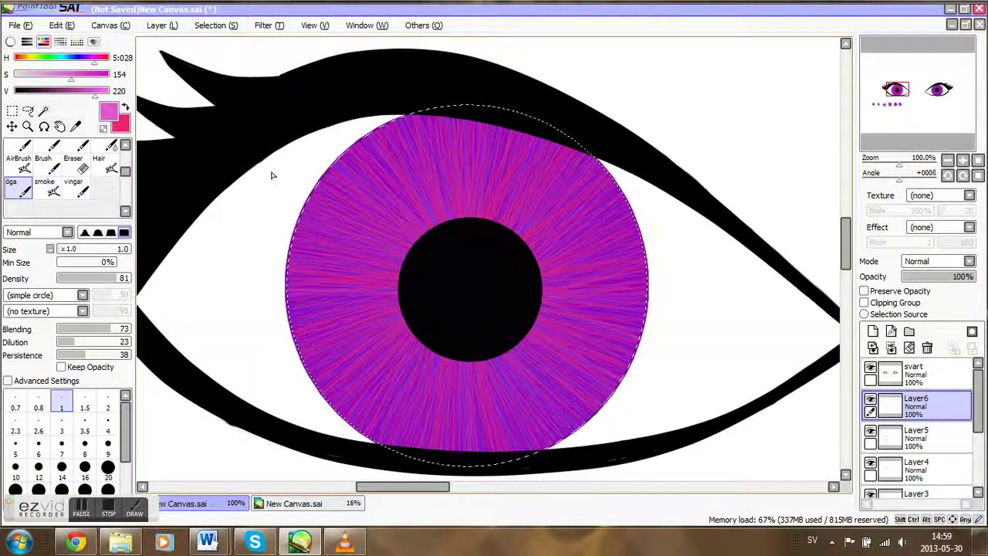
{"action": "left_click", "coordinate": [873, 331]}
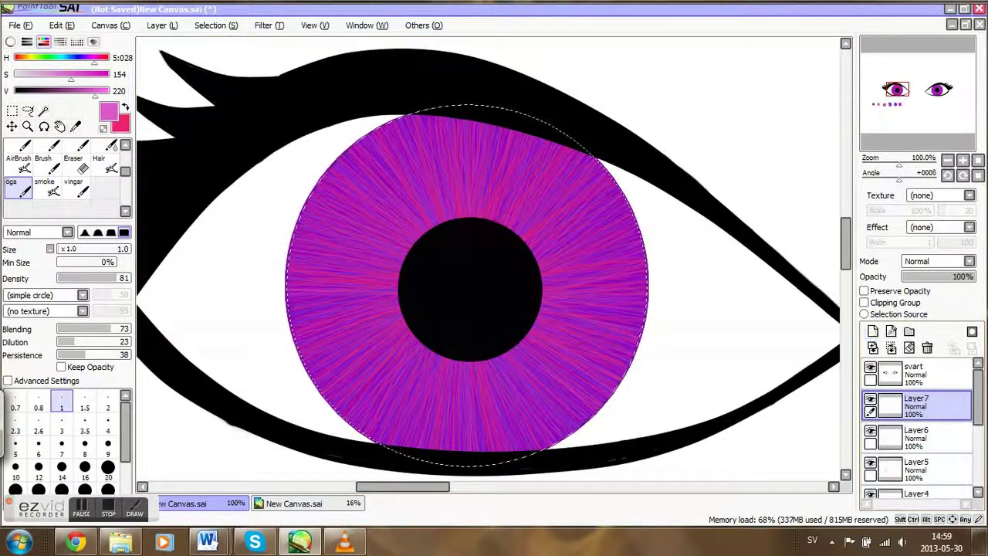
Step: Draw light magenta radial strokes from the pupil outward across the upper-left and left side of the iris on Layer7, with the canvas rotated
{"action": "left_click_drag", "start_coordinate": [418, 126], "coordinate": [440, 207]}
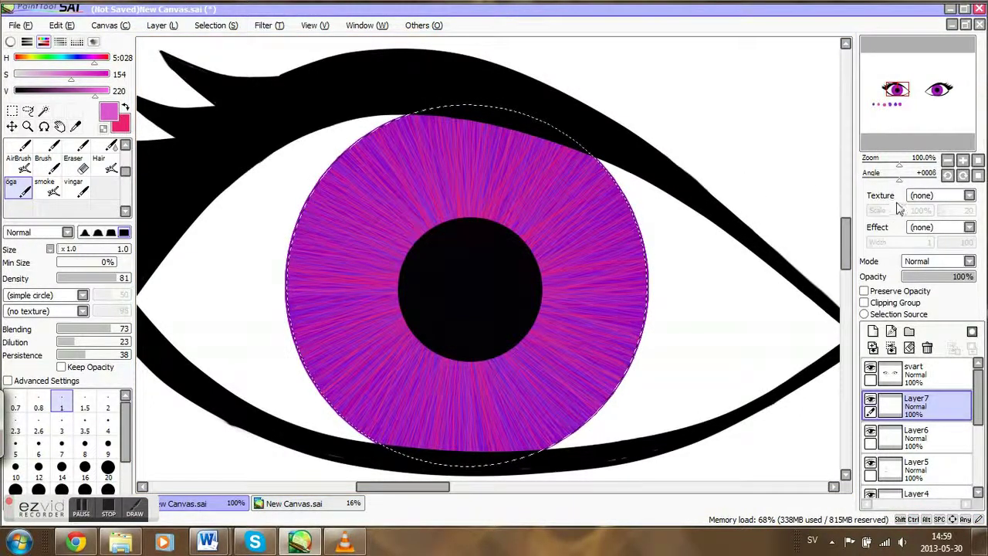
{"action": "left_click", "coordinate": [948, 176]}
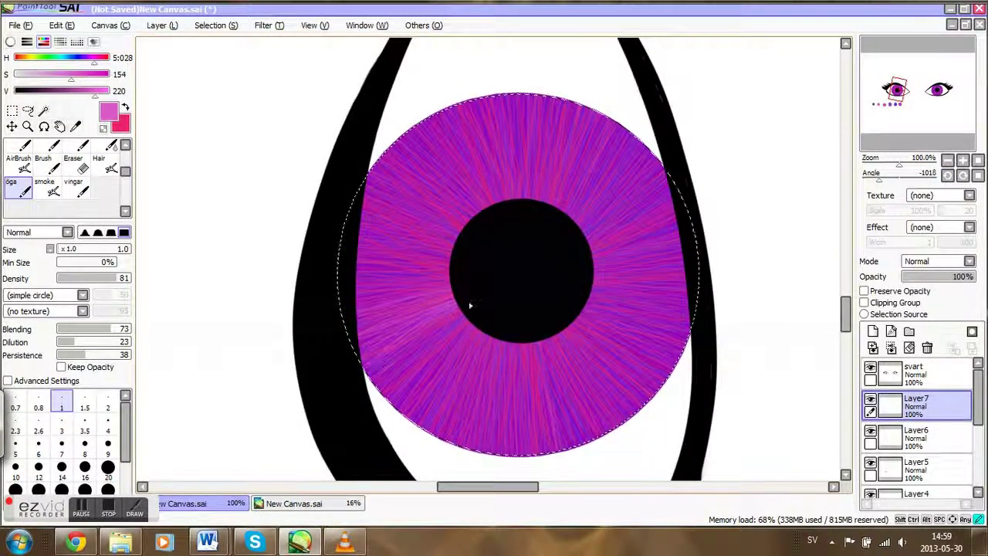
{"action": "left_click_drag", "start_coordinate": [467, 317], "coordinate": [379, 390]}
{"action": "mouse_move", "coordinate": [468, 327]}
{"action": "left_mouse_down"}
{"action": "mouse_move", "coordinate": [392, 406]}
{"action": "mouse_move", "coordinate": [415, 421]}
{"action": "left_mouse_up"}
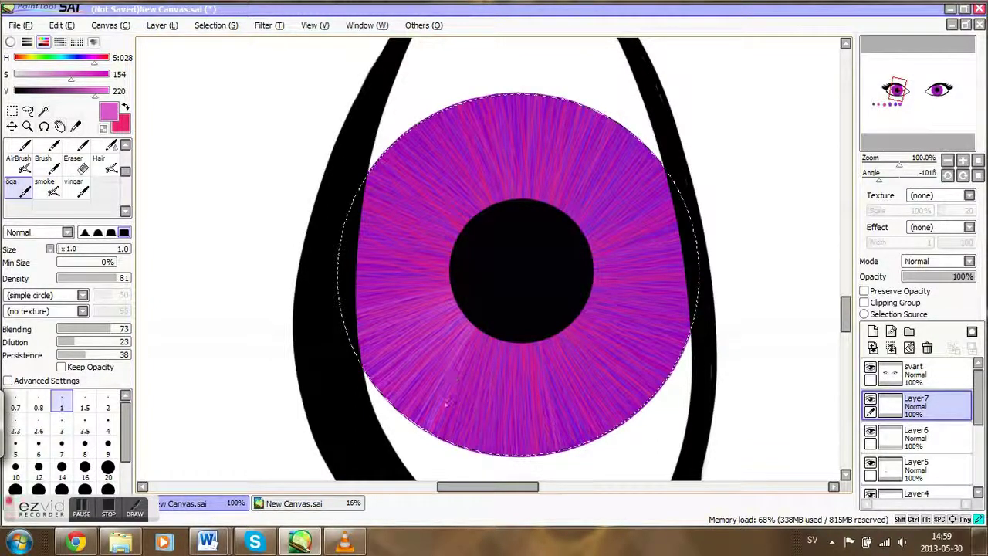
{"action": "left_click_drag", "start_coordinate": [459, 395], "coordinate": [444, 424]}
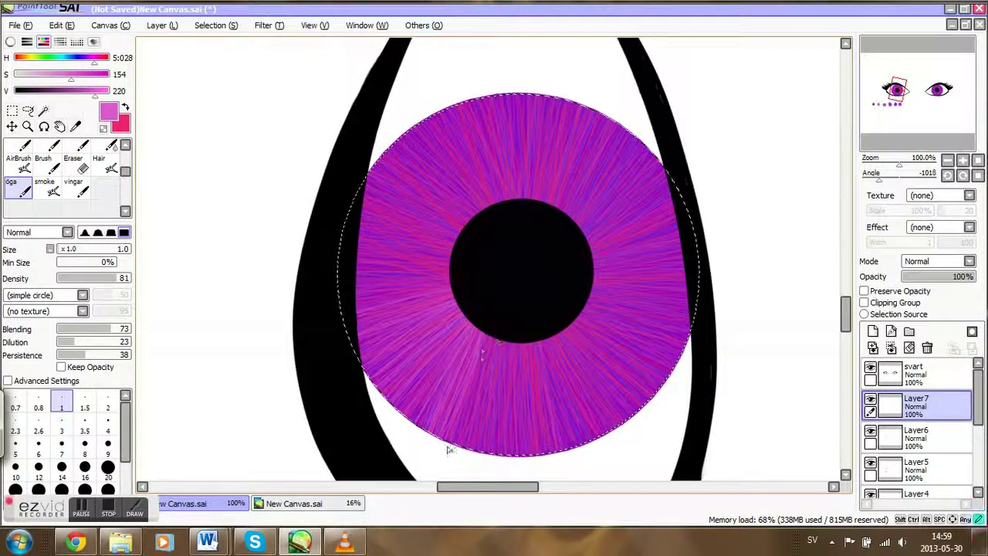
{"action": "mouse_move", "coordinate": [483, 358]}
{"action": "left_mouse_down"}
{"action": "mouse_move", "coordinate": [466, 451]}
{"action": "mouse_move", "coordinate": [501, 453]}
{"action": "left_mouse_up"}
{"action": "left_click_drag", "start_coordinate": [512, 339], "coordinate": [504, 453]}
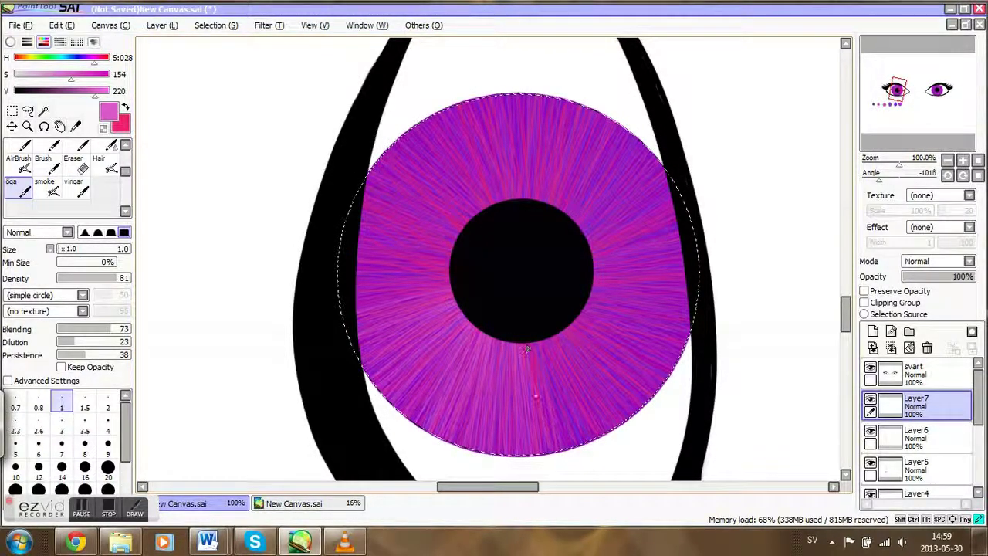
{"action": "mouse_move", "coordinate": [527, 346]}
{"action": "left_mouse_down"}
{"action": "mouse_move", "coordinate": [543, 450]}
{"action": "mouse_move", "coordinate": [570, 440]}
{"action": "left_mouse_up"}
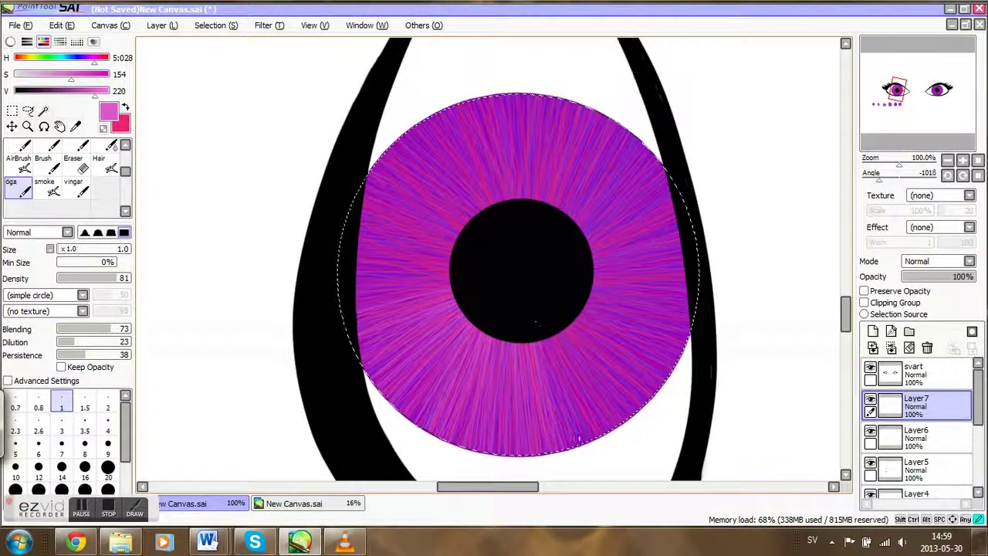
{"action": "left_click_drag", "start_coordinate": [563, 354], "coordinate": [609, 426]}
{"action": "left_click_drag", "start_coordinate": [552, 338], "coordinate": [626, 411]}
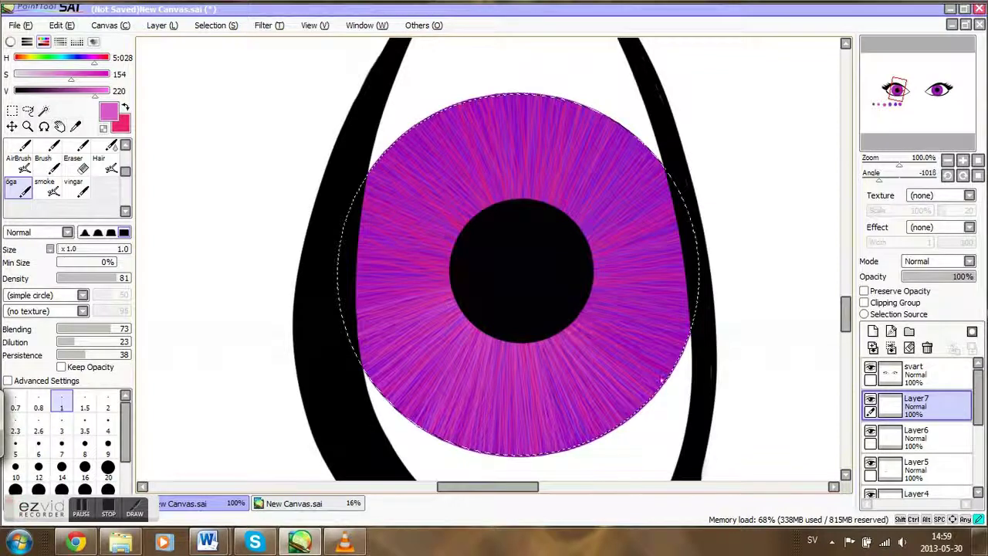
Step: Return the canvas to upright and draw light magenta radial strokes across the lower part of the iris on Layer7
{"action": "left_click", "coordinate": [962, 176]}
{"action": "left_click", "coordinate": [962, 176]}
{"action": "left_click", "coordinate": [962, 177]}
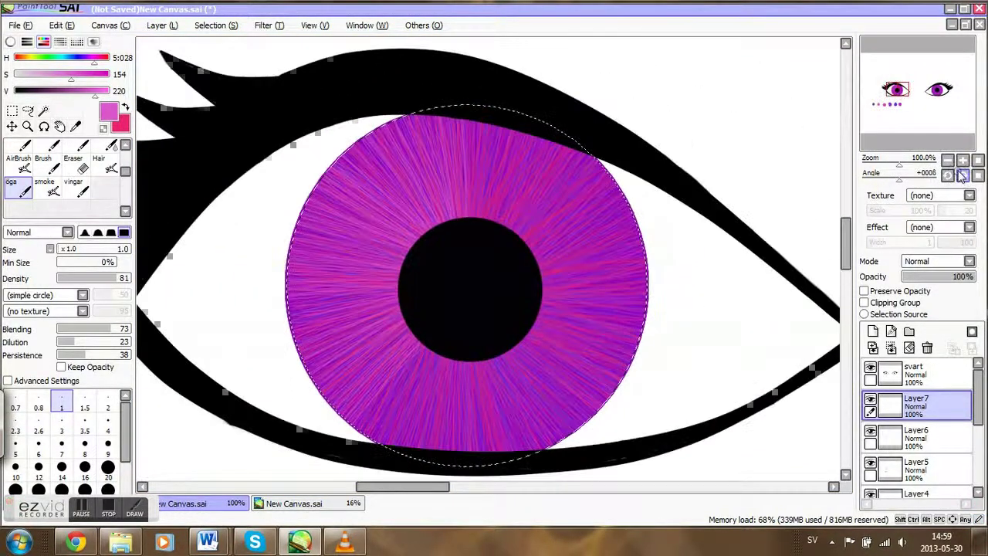
{"action": "left_click_drag", "start_coordinate": [425, 340], "coordinate": [368, 400]}
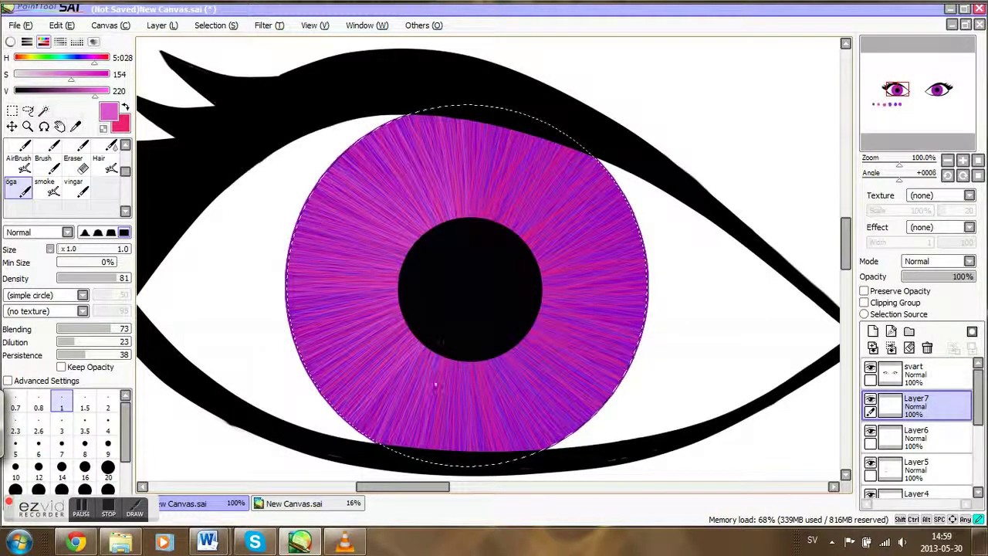
{"action": "left_click_drag", "start_coordinate": [466, 364], "coordinate": [489, 450]}
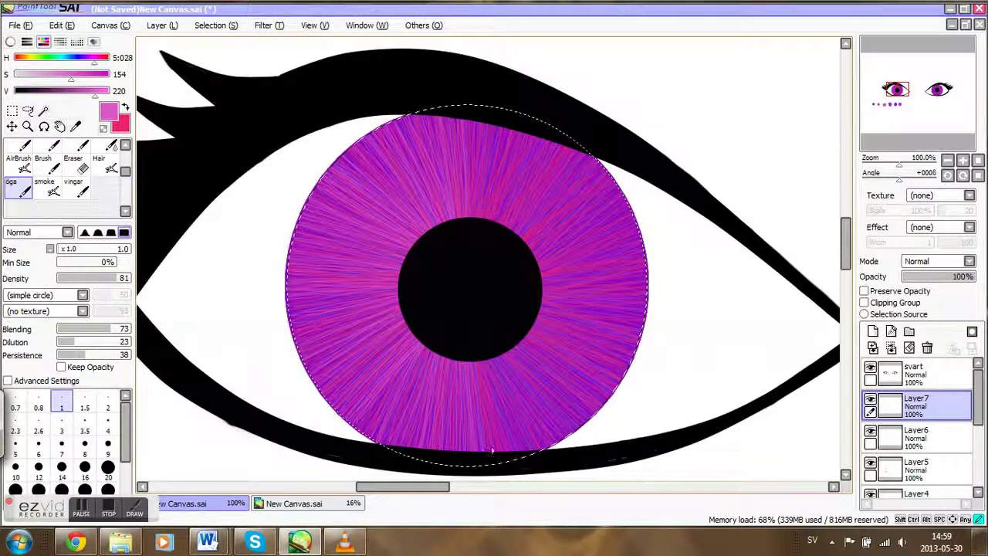
{"action": "left_click_drag", "start_coordinate": [489, 385], "coordinate": [497, 445]}
{"action": "mouse_move", "coordinate": [488, 363]}
{"action": "left_mouse_down"}
{"action": "mouse_move", "coordinate": [511, 445]}
{"action": "mouse_move", "coordinate": [508, 400]}
{"action": "left_mouse_up"}
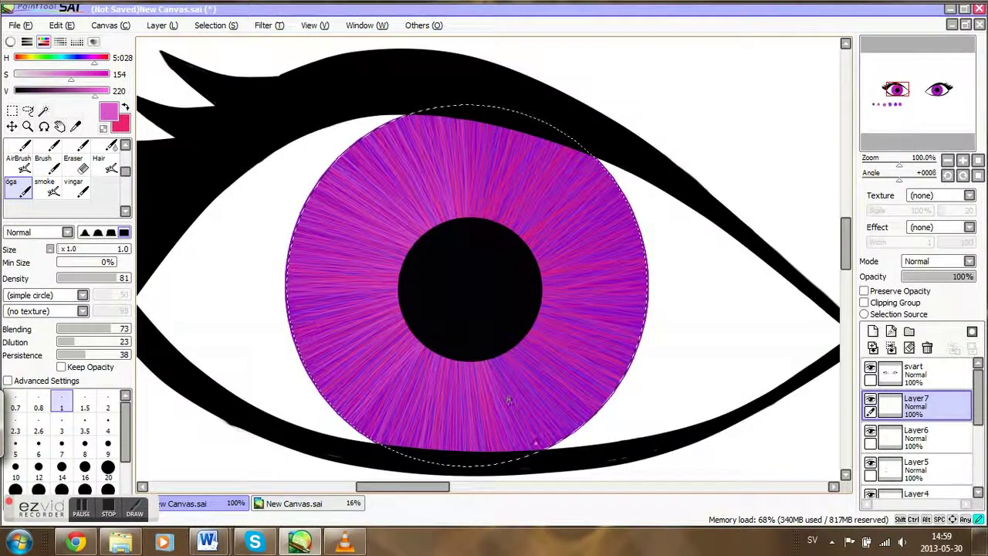
{"action": "mouse_move", "coordinate": [507, 353]}
{"action": "left_mouse_down"}
{"action": "mouse_move", "coordinate": [571, 426]}
{"action": "mouse_move", "coordinate": [510, 351]}
{"action": "left_mouse_up"}
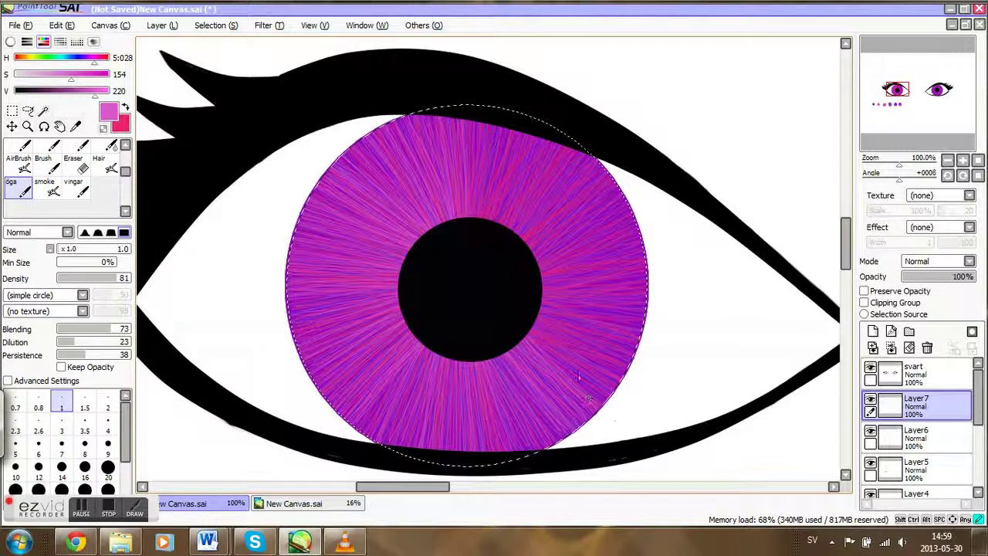
Step: Rotate the canvas to draw light magenta radial strokes on the iris's right side on Layer7, and reset the rotation
{"action": "left_click", "coordinate": [962, 176]}
{"action": "left_click", "coordinate": [962, 175]}
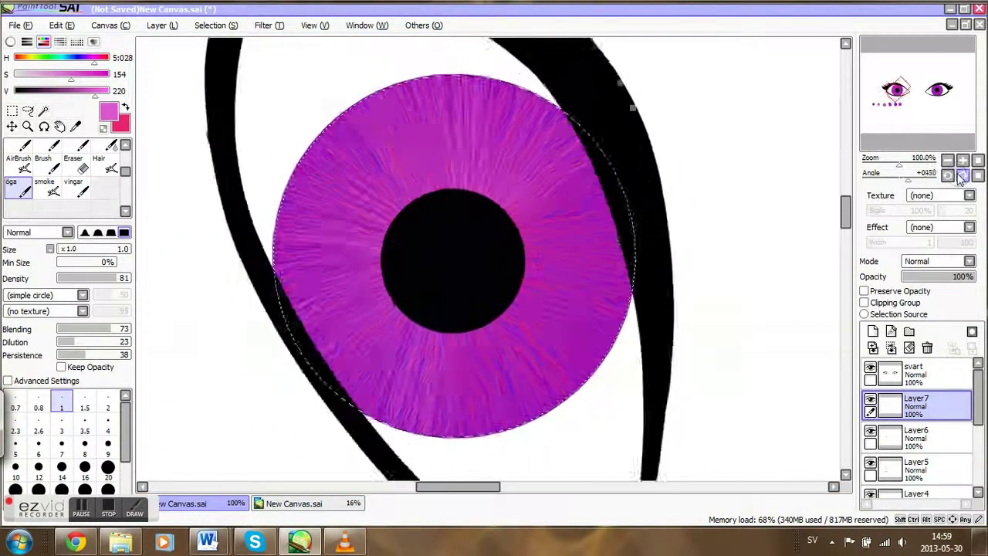
{"action": "left_click", "coordinate": [962, 176]}
{"action": "mouse_move", "coordinate": [443, 315]}
{"action": "left_mouse_down"}
{"action": "mouse_move", "coordinate": [427, 408]}
{"action": "mouse_move", "coordinate": [442, 396]}
{"action": "mouse_move", "coordinate": [467, 429]}
{"action": "left_mouse_up"}
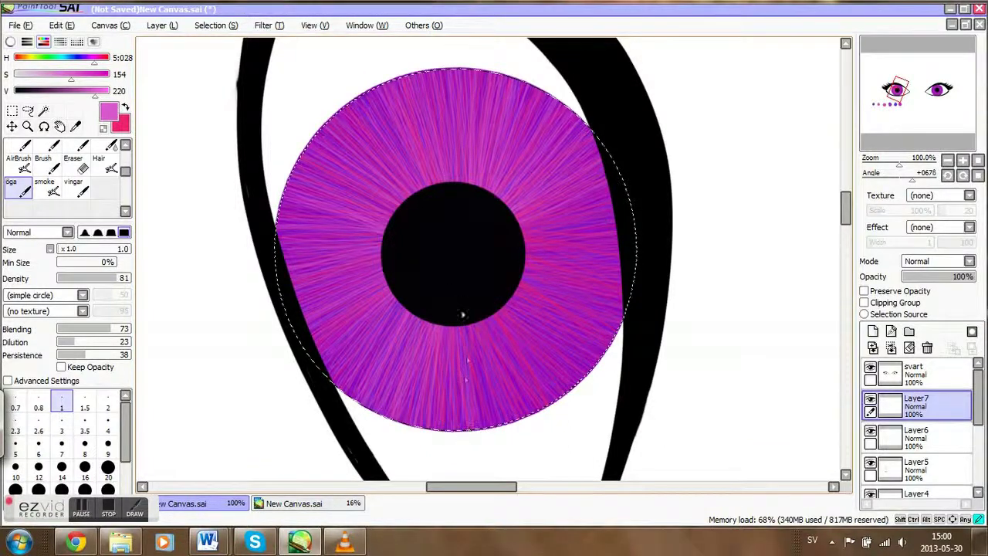
{"action": "left_click_drag", "start_coordinate": [467, 363], "coordinate": [480, 417]}
{"action": "left_click_drag", "start_coordinate": [470, 320], "coordinate": [507, 426]}
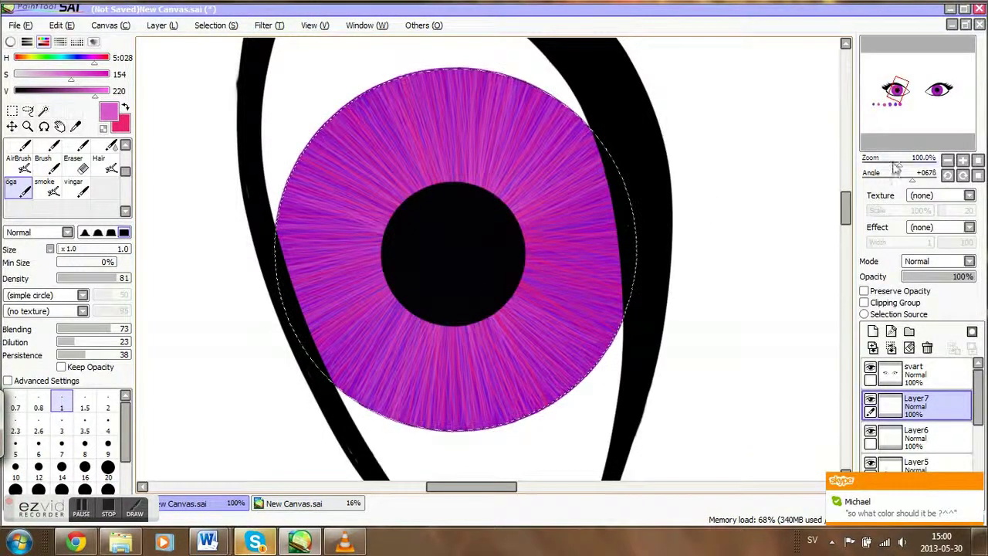
{"action": "left_click", "coordinate": [963, 176]}
{"action": "left_click", "coordinate": [963, 176]}
{"action": "left_click", "coordinate": [963, 176]}
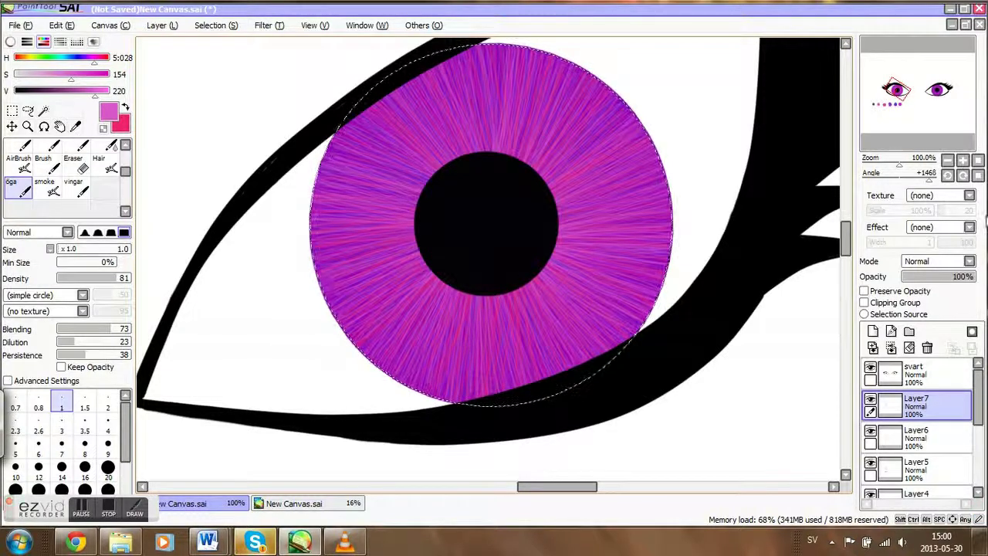
{"action": "left_click", "coordinate": [978, 176]}
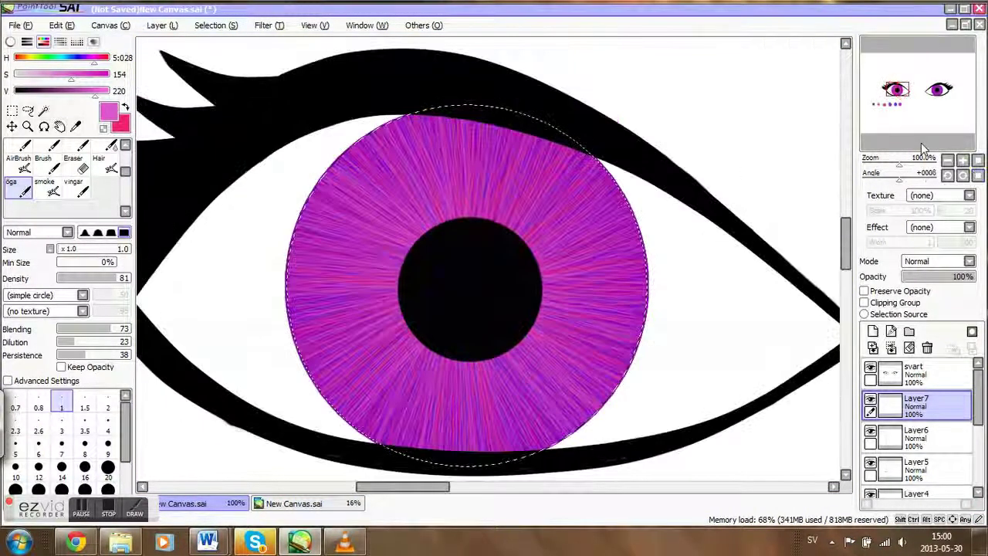
Step: Paint a pinkish-red and a light magenta colour swatch beside the magenta one, using the Brush at size 50
{"action": "left_click", "coordinate": [947, 161]}
{"action": "left_click_drag", "start_coordinate": [920, 129], "coordinate": [910, 143]}
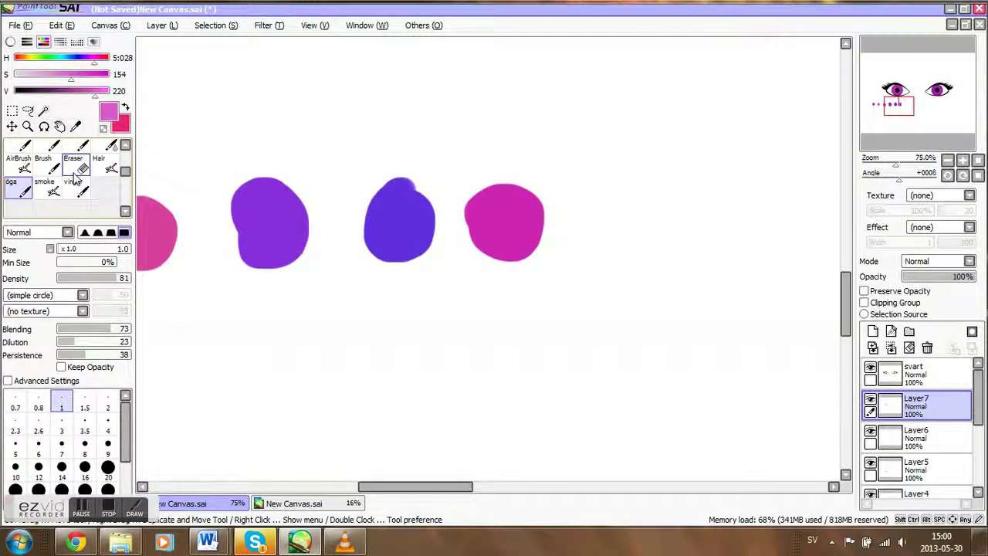
{"action": "left_click", "coordinate": [126, 108]}
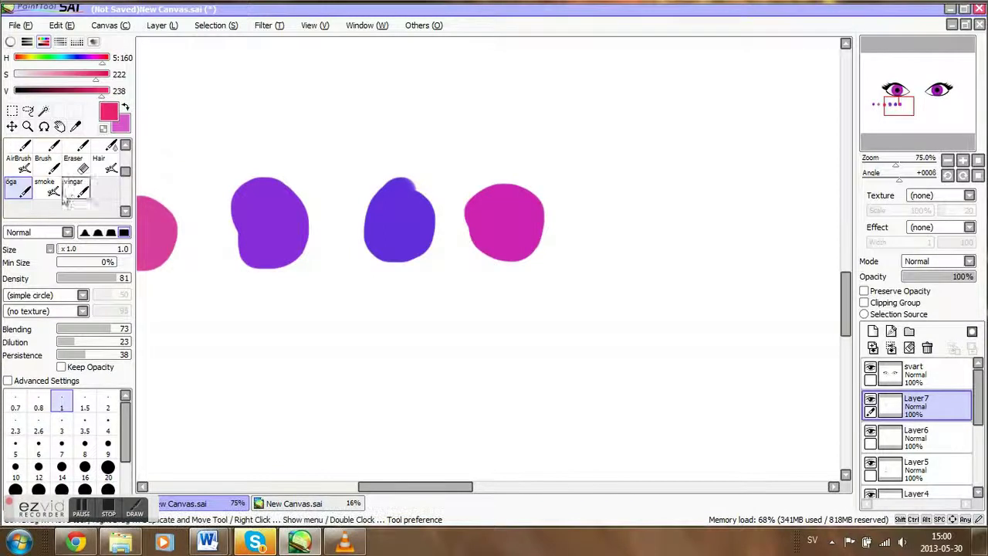
{"action": "left_click", "coordinate": [49, 165]}
{"action": "left_click", "coordinate": [108, 426]}
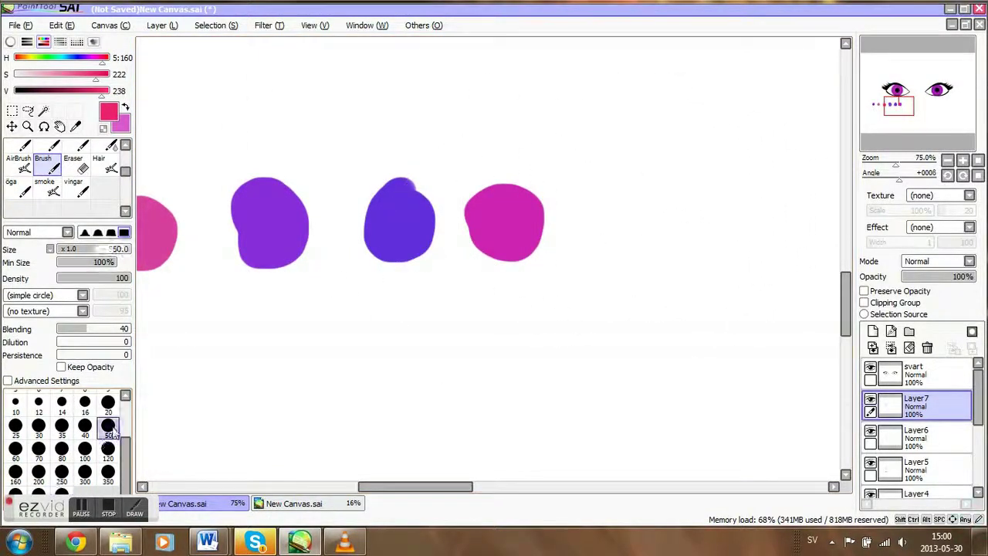
{"action": "mouse_move", "coordinate": [676, 239]}
{"action": "left_mouse_down"}
{"action": "mouse_move", "coordinate": [647, 215]}
{"action": "mouse_move", "coordinate": [623, 245]}
{"action": "mouse_move", "coordinate": [662, 256]}
{"action": "mouse_move", "coordinate": [644, 223]}
{"action": "left_mouse_up"}
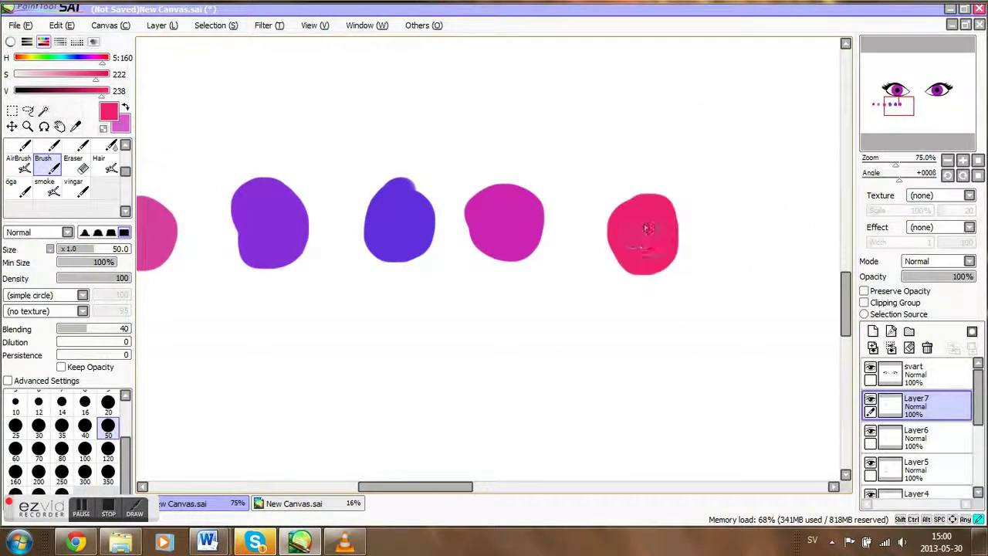
{"action": "left_click", "coordinate": [125, 107]}
{"action": "mouse_move", "coordinate": [744, 193]}
{"action": "left_mouse_down"}
{"action": "mouse_move", "coordinate": [729, 256]}
{"action": "mouse_move", "coordinate": [763, 202]}
{"action": "mouse_move", "coordinate": [730, 231]}
{"action": "mouse_move", "coordinate": [756, 226]}
{"action": "left_mouse_up"}
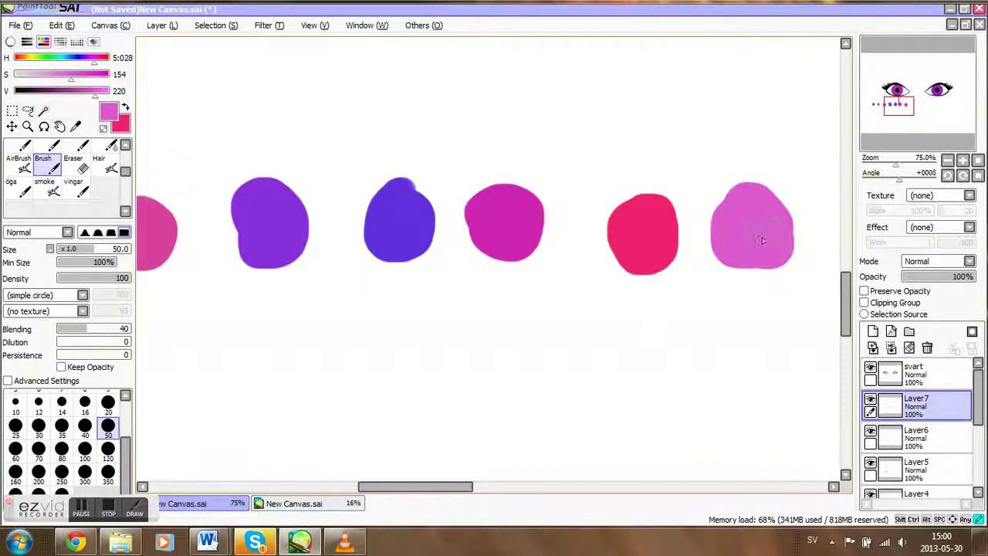
Step: Select the left eye's iris circle on the färg layer with the Magic Wand
{"action": "left_click_drag", "start_coordinate": [909, 120], "coordinate": [909, 105]}
{"action": "left_click_drag", "start_coordinate": [982, 401], "coordinate": [983, 461]}
{"action": "left_click", "coordinate": [925, 482]}
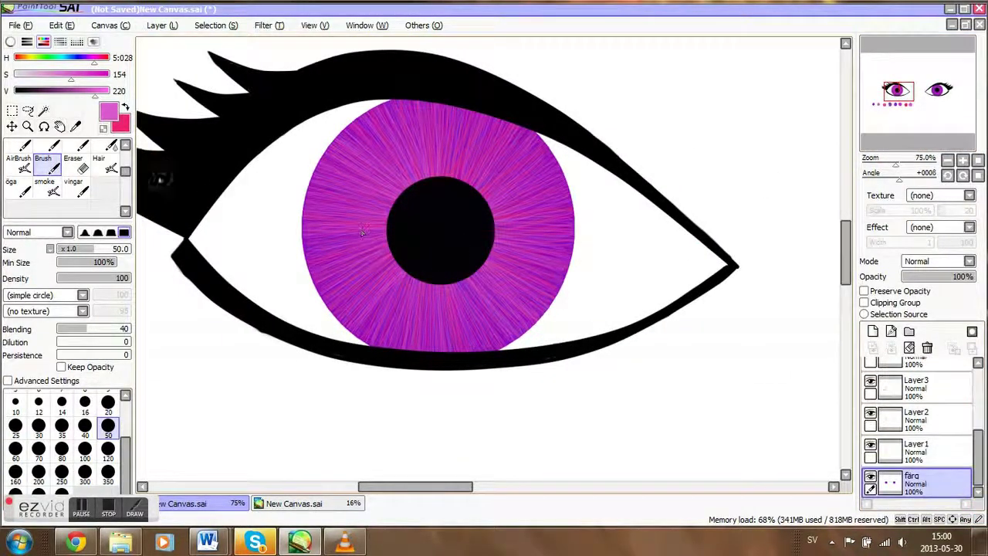
{"action": "left_click", "coordinate": [43, 111]}
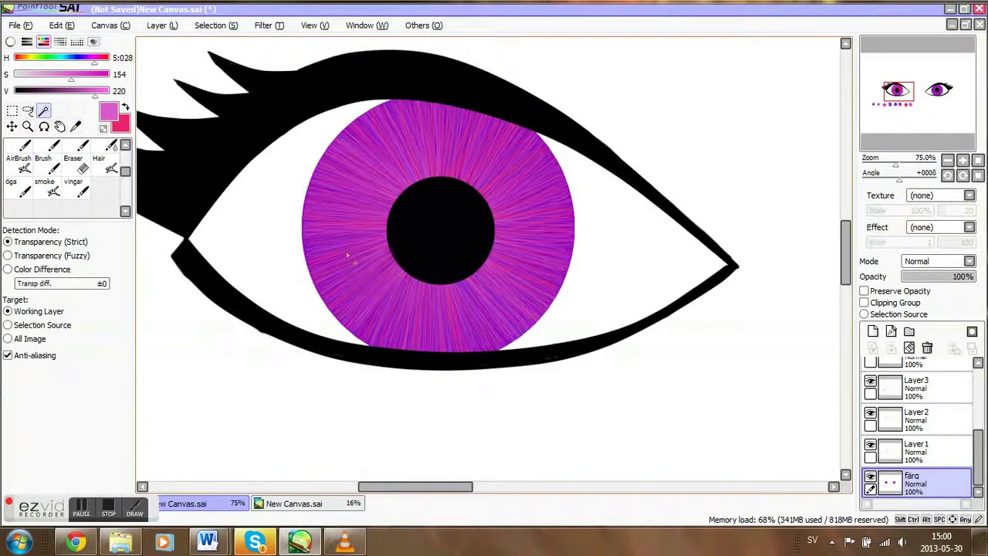
{"action": "left_click", "coordinate": [345, 251]}
Step: Add a new layer above Layer7 and name it ljus
{"action": "scroll", "coordinate": [969, 455], "scroll_direction": "up", "scroll_amount": 5}
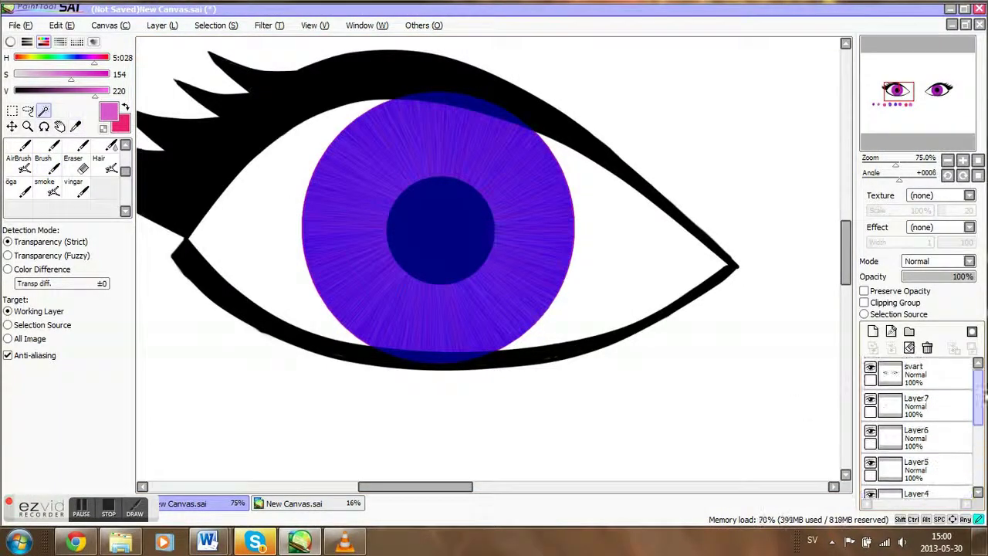
{"action": "left_click", "coordinate": [941, 409]}
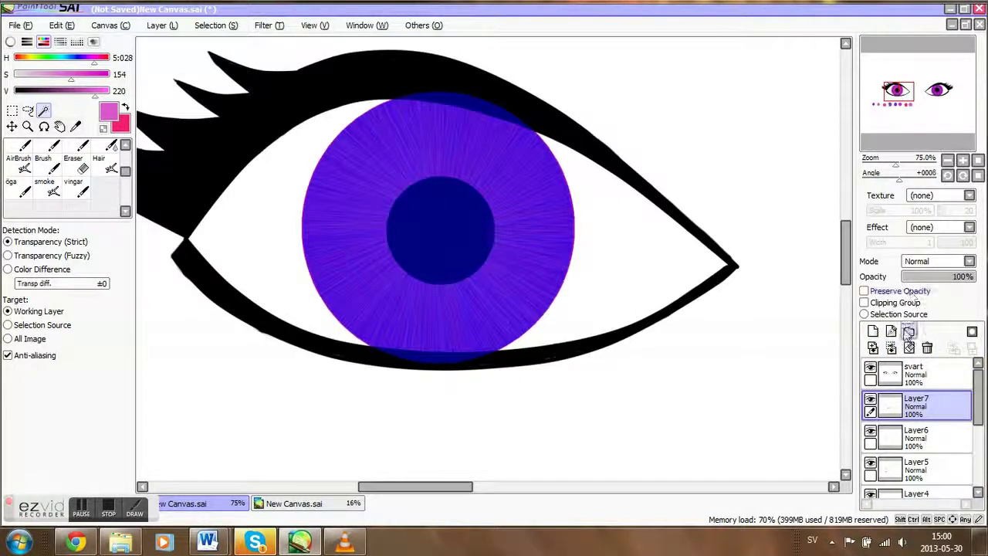
{"action": "left_click", "coordinate": [872, 331]}
{"action": "double_click", "coordinate": [921, 397]}
{"action": "key", "text": "BackSpace"}
{"action": "key", "text": "Return"}
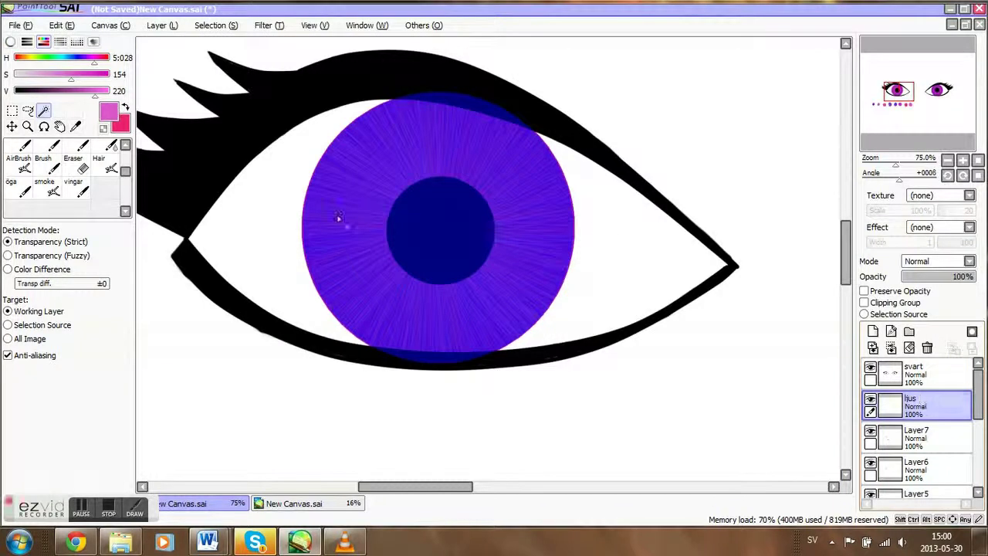
Step: Set the ljus layer's blending mode to Luminosity and ready the Brush at size 20 with the drawing colour's value at 238
{"action": "left_click_drag", "start_coordinate": [95, 95], "coordinate": [102, 95]}
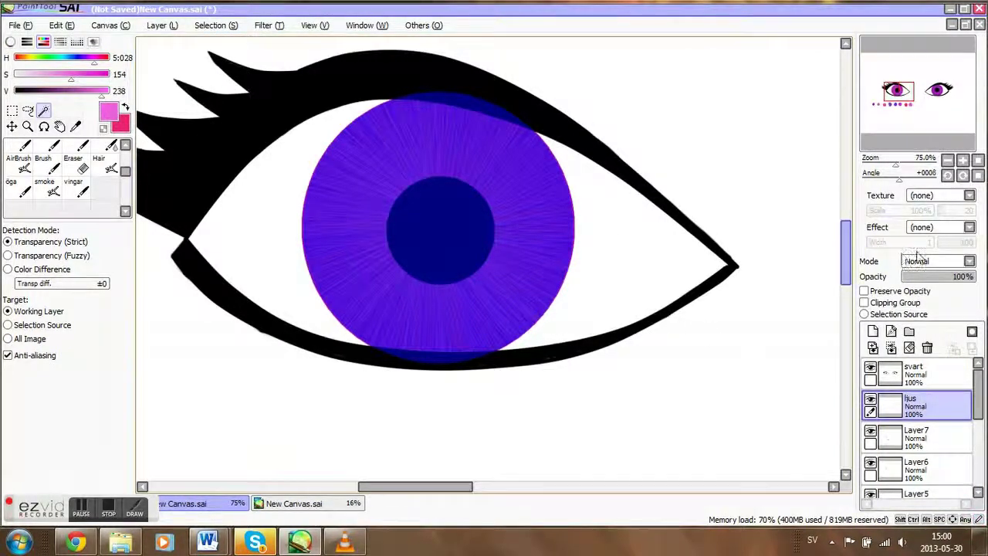
{"action": "left_click", "coordinate": [969, 261]}
{"action": "left_click", "coordinate": [934, 306]}
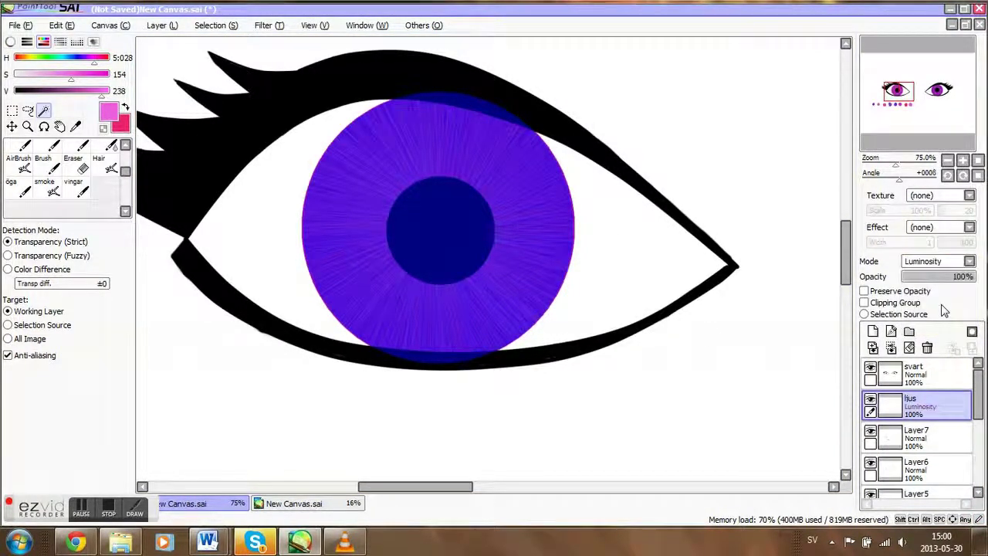
{"action": "left_click", "coordinate": [43, 164]}
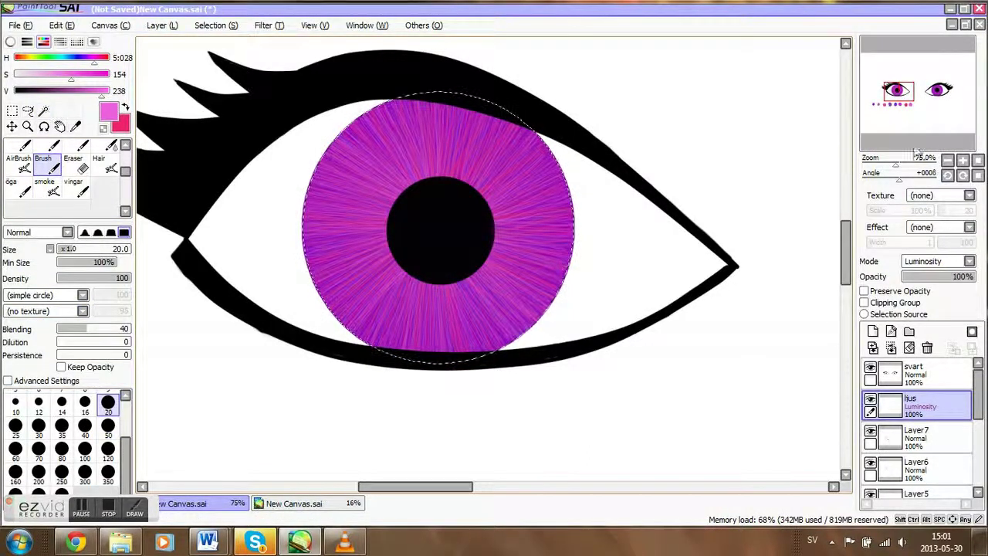
Step: Try painting light strokes along the pupil's lower-right edge on the ljus layer, lowering the colour's value to 206, and undo them
{"action": "left_click", "coordinate": [964, 160]}
{"action": "left_click", "coordinate": [964, 159]}
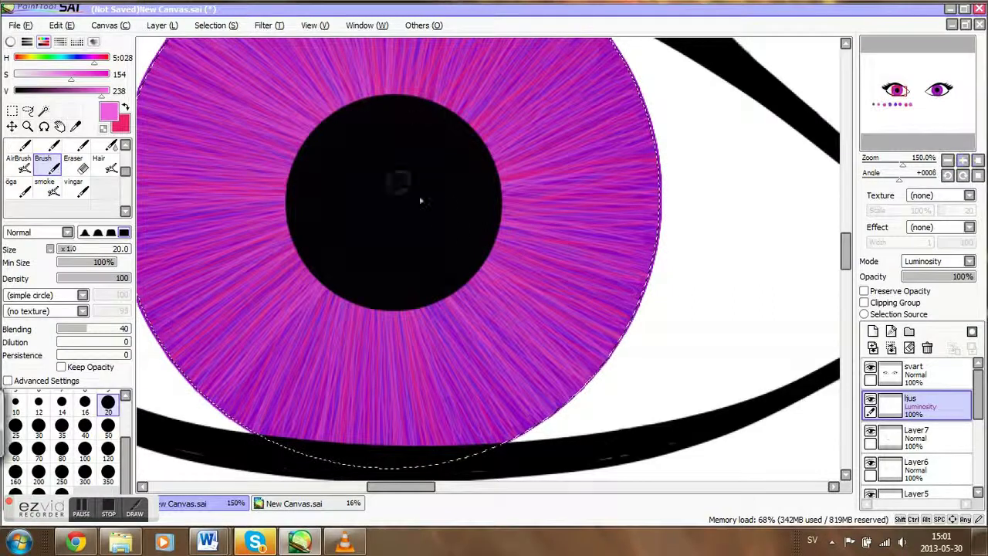
{"action": "mouse_move", "coordinate": [471, 313]}
{"action": "left_mouse_down"}
{"action": "mouse_move", "coordinate": [463, 289]}
{"action": "mouse_move", "coordinate": [476, 264]}
{"action": "mouse_move", "coordinate": [515, 265]}
{"action": "left_mouse_up"}
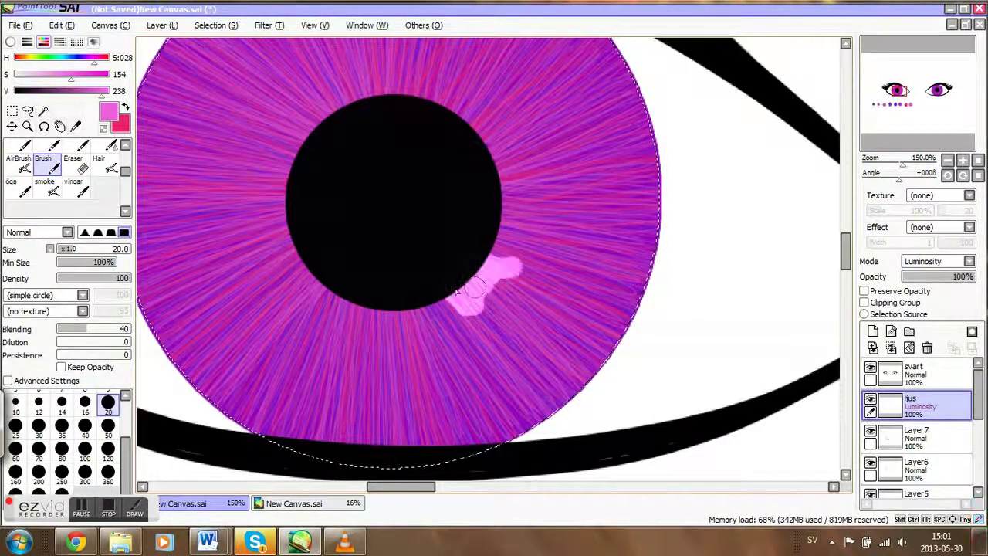
{"action": "key", "text": "ctrl+z"}
{"action": "left_click_drag", "start_coordinate": [102, 93], "coordinate": [90, 94]}
{"action": "mouse_move", "coordinate": [425, 292]}
{"action": "left_mouse_down"}
{"action": "mouse_move", "coordinate": [436, 332]}
{"action": "mouse_move", "coordinate": [498, 265]}
{"action": "left_mouse_up"}
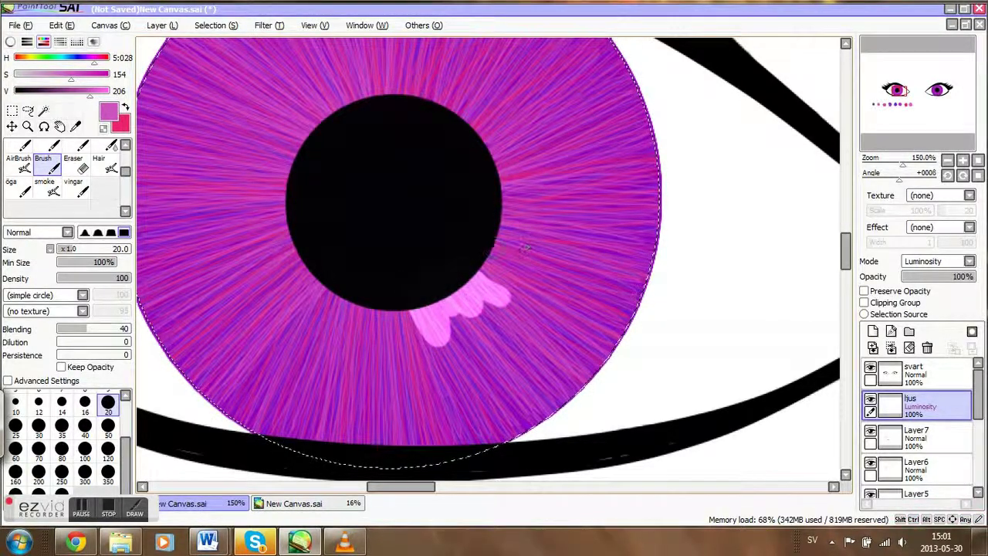
{"action": "key", "text": "ctrl+z"}
Step: Paint a magenta ring around the pupil with saturation 224, and set the Brush's dilution to 34, persistence to 49 and density to 64
{"action": "left_click_drag", "start_coordinate": [71, 76], "coordinate": [98, 83]}
{"action": "mouse_move", "coordinate": [455, 309]}
{"action": "left_mouse_down"}
{"action": "mouse_move", "coordinate": [503, 243]}
{"action": "mouse_move", "coordinate": [498, 155]}
{"action": "mouse_move", "coordinate": [475, 124]}
{"action": "mouse_move", "coordinate": [393, 71]}
{"action": "mouse_move", "coordinate": [324, 100]}
{"action": "mouse_move", "coordinate": [274, 208]}
{"action": "mouse_move", "coordinate": [268, 254]}
{"action": "mouse_move", "coordinate": [356, 322]}
{"action": "mouse_move", "coordinate": [395, 324]}
{"action": "mouse_move", "coordinate": [446, 303]}
{"action": "left_mouse_up"}
{"action": "left_click_drag", "start_coordinate": [65, 342], "coordinate": [92, 355]}
{"action": "left_click_drag", "start_coordinate": [112, 278], "coordinate": [103, 278]}
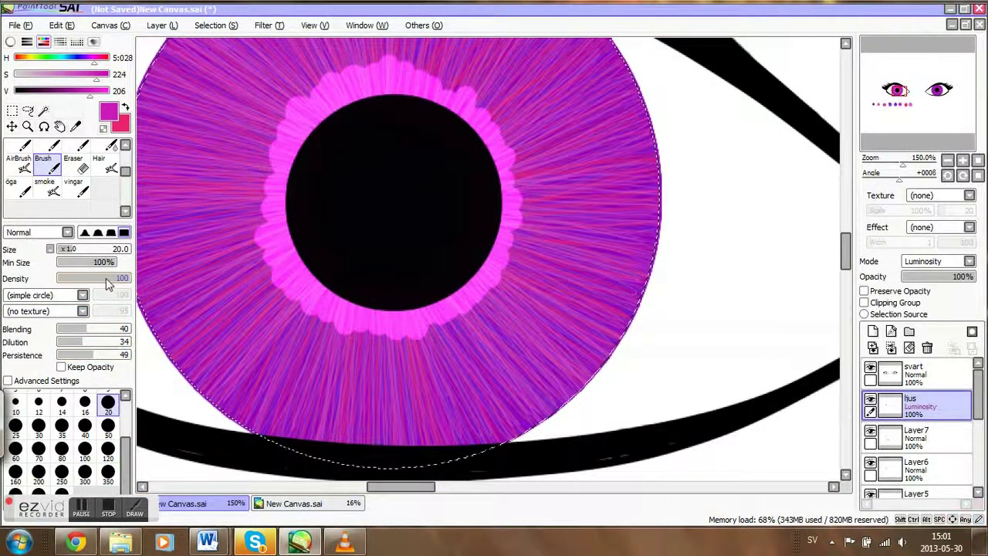
Step: Undo the thick magenta ring around the pupil and return to the Brush
{"action": "left_click", "coordinate": [112, 146]}
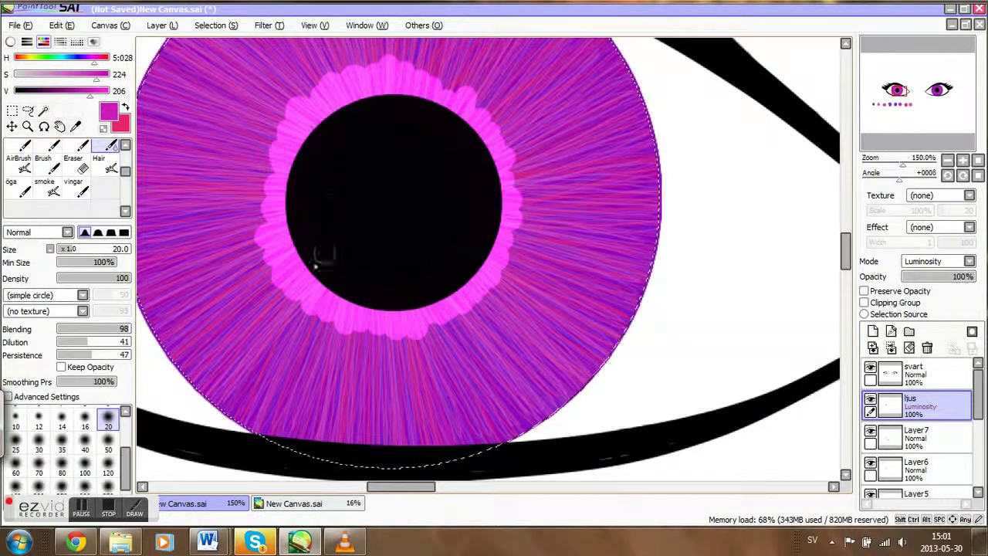
{"action": "key", "text": "ctrl+z"}
{"action": "key", "text": "ctrl+z"}
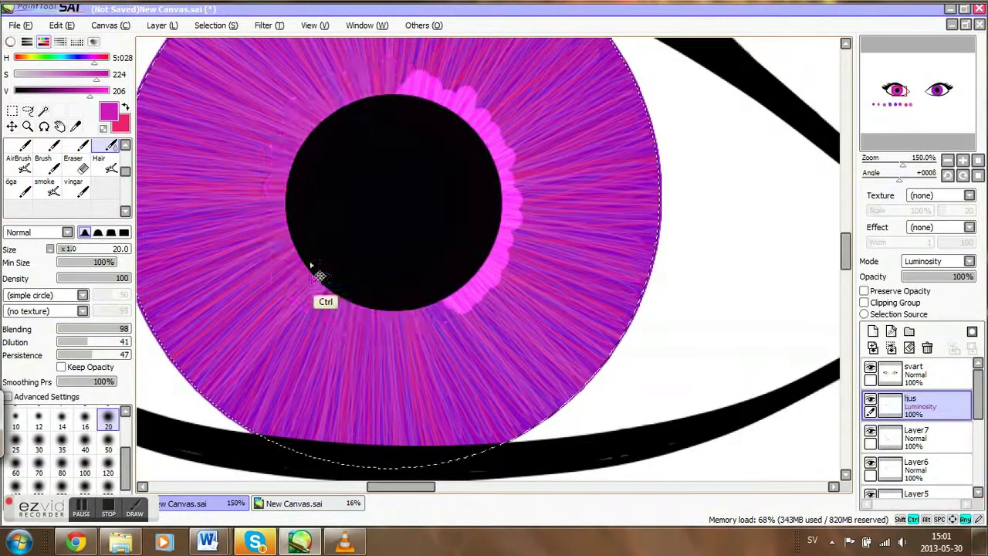
{"action": "key", "text": "ctrl+z"}
{"action": "left_click", "coordinate": [47, 164]}
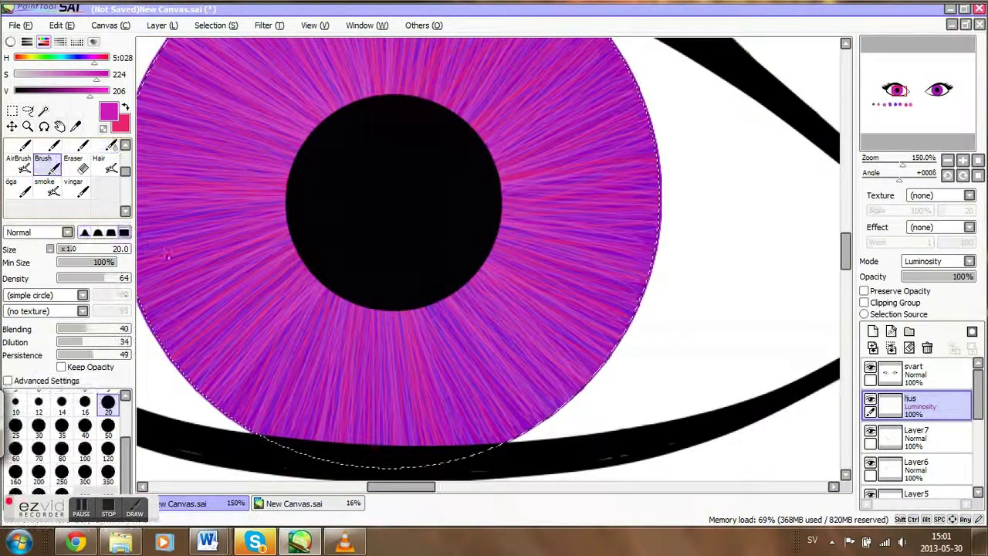
Step: Paint a ring of light around the pupil at size 16, changing the colour to value 252 and hue 4:200, and blend it outward
{"action": "mouse_move", "coordinate": [417, 315]}
{"action": "left_mouse_down"}
{"action": "mouse_move", "coordinate": [466, 288]}
{"action": "mouse_move", "coordinate": [497, 205]}
{"action": "mouse_move", "coordinate": [494, 163]}
{"action": "mouse_move", "coordinate": [473, 145]}
{"action": "mouse_move", "coordinate": [474, 131]}
{"action": "mouse_move", "coordinate": [444, 116]}
{"action": "mouse_move", "coordinate": [436, 93]}
{"action": "mouse_move", "coordinate": [315, 120]}
{"action": "mouse_move", "coordinate": [289, 151]}
{"action": "mouse_move", "coordinate": [293, 253]}
{"action": "mouse_move", "coordinate": [319, 264]}
{"action": "mouse_move", "coordinate": [330, 326]}
{"action": "mouse_move", "coordinate": [374, 325]}
{"action": "left_mouse_up"}
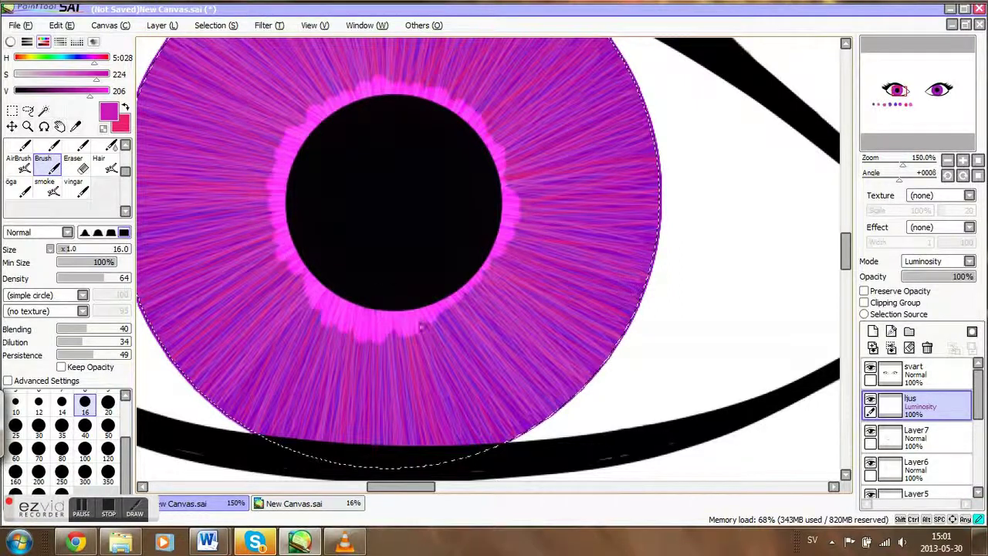
{"action": "left_click", "coordinate": [101, 92]}
{"action": "left_click", "coordinate": [105, 91]}
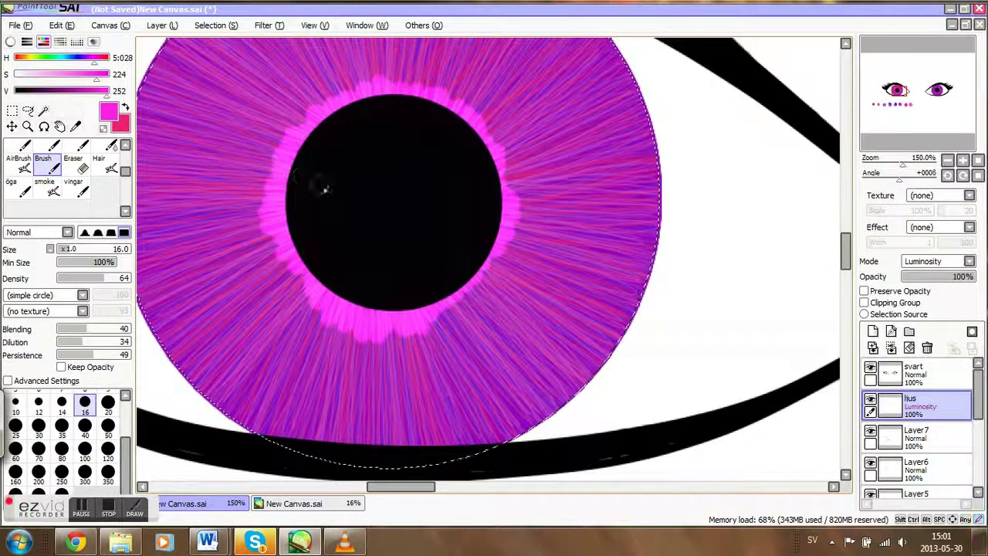
{"action": "left_click", "coordinate": [89, 58]}
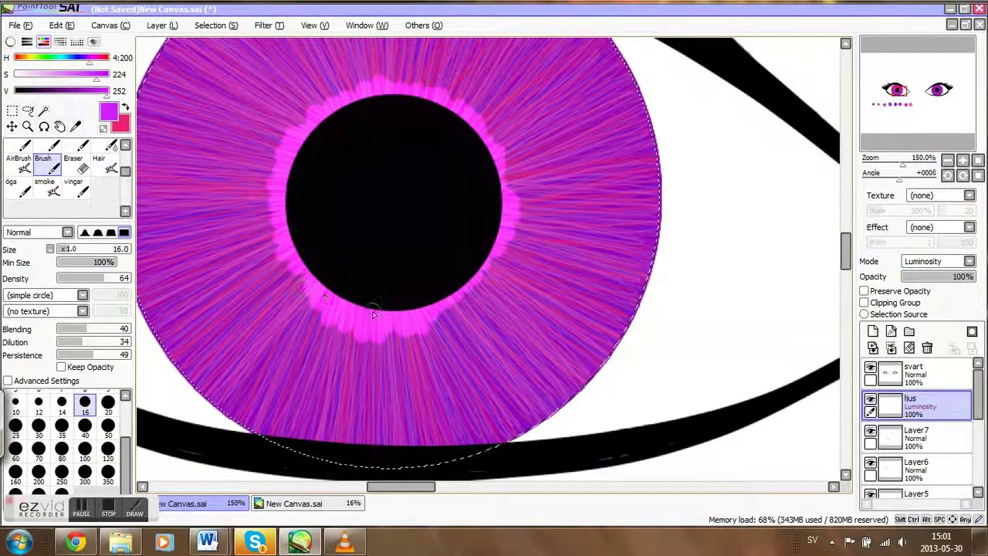
{"action": "mouse_move", "coordinate": [448, 264]}
{"action": "left_mouse_down"}
{"action": "mouse_move", "coordinate": [482, 251]}
{"action": "mouse_move", "coordinate": [479, 241]}
{"action": "mouse_move", "coordinate": [509, 207]}
{"action": "mouse_move", "coordinate": [511, 177]}
{"action": "mouse_move", "coordinate": [485, 160]}
{"action": "left_mouse_up"}
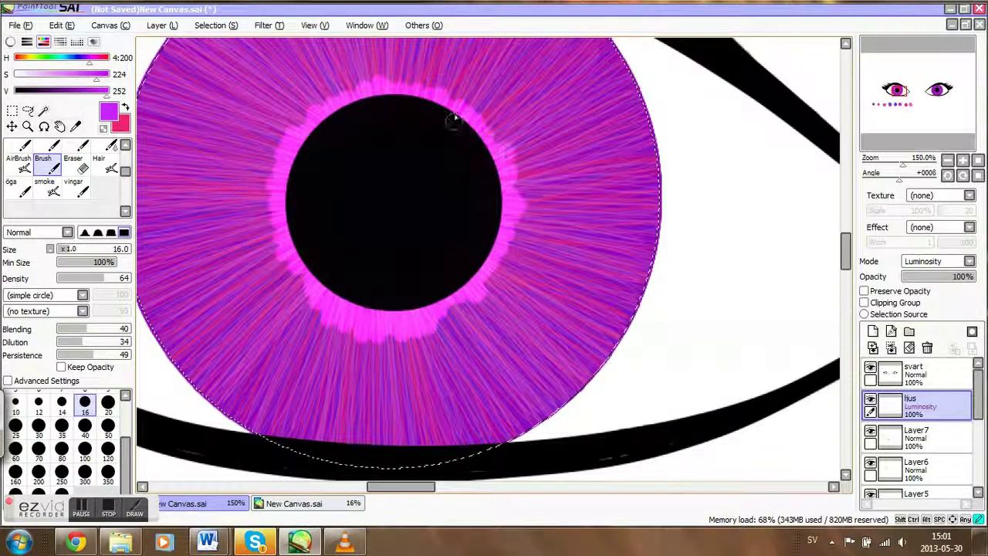
{"action": "left_click", "coordinate": [108, 148]}
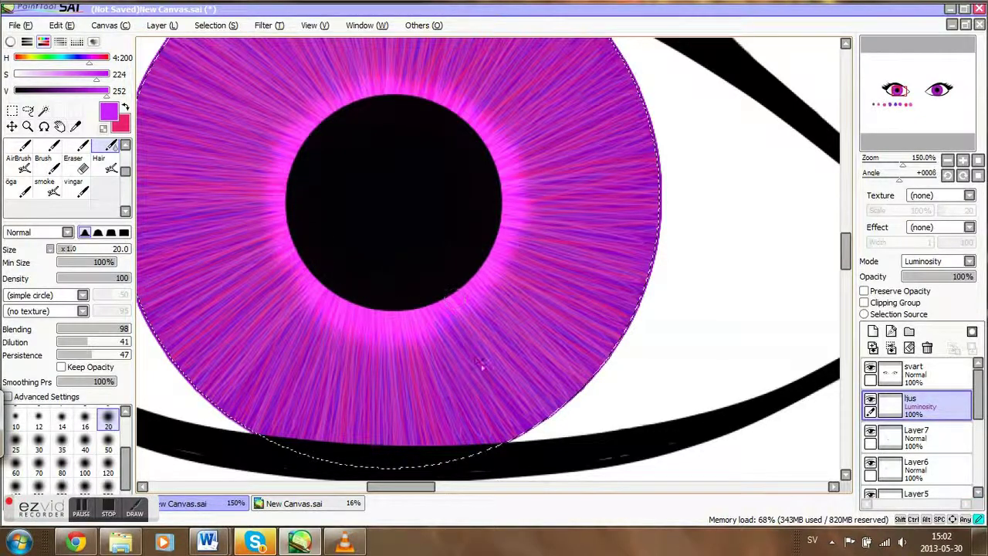
Step: Set the Brush size to 5 and undo the blended ring of light around the pupil
{"action": "left_click", "coordinate": [45, 164]}
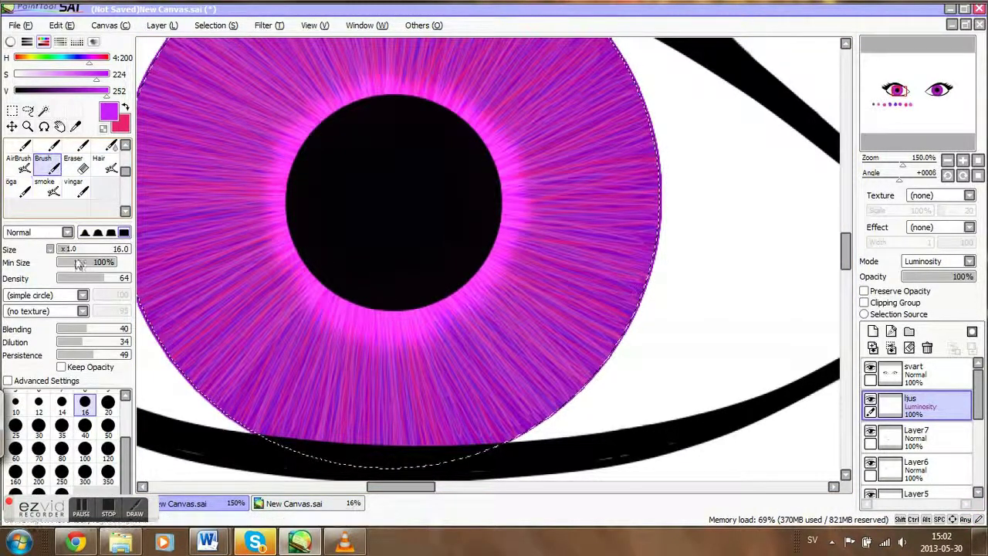
{"action": "left_click", "coordinate": [62, 249]}
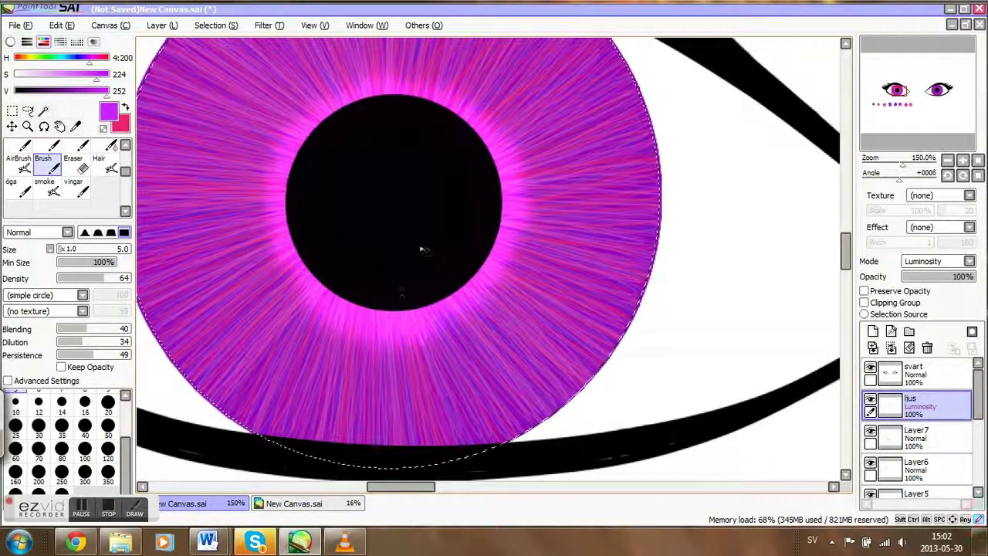
{"action": "key", "text": "ctrl+z"}
{"action": "key", "text": "ctrl+z"}
{"action": "key", "text": "ctrl+z"}
{"action": "key", "text": "ctrl+z"}
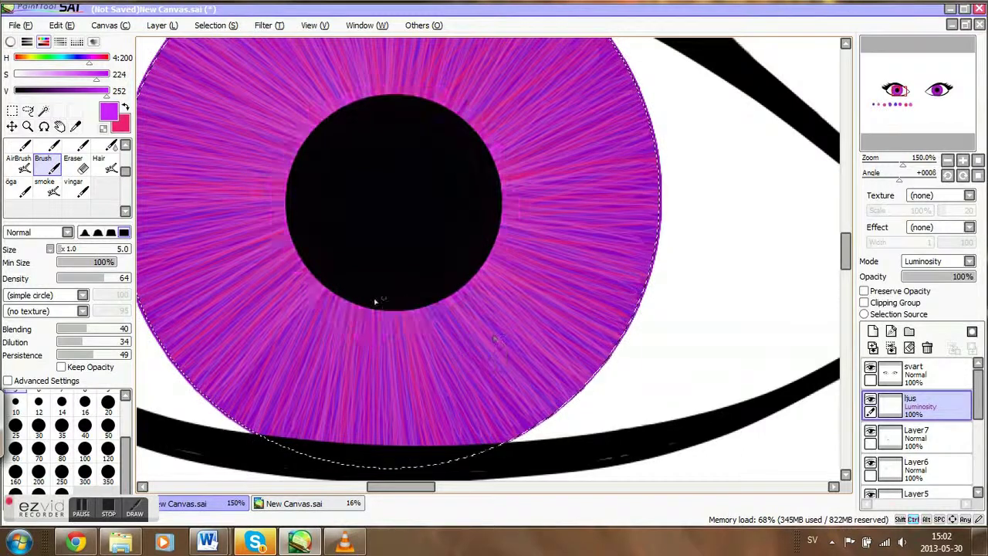
Step: Paint short, thin radial strokes of light all around the pupil's edge with the Brush at size 5
{"action": "mouse_move", "coordinate": [378, 309]}
{"action": "left_mouse_down"}
{"action": "mouse_move", "coordinate": [397, 313]}
{"action": "mouse_move", "coordinate": [400, 290]}
{"action": "mouse_move", "coordinate": [421, 325]}
{"action": "mouse_move", "coordinate": [438, 304]}
{"action": "mouse_move", "coordinate": [426, 298]}
{"action": "mouse_move", "coordinate": [437, 326]}
{"action": "mouse_move", "coordinate": [438, 304]}
{"action": "mouse_move", "coordinate": [463, 307]}
{"action": "left_mouse_up"}
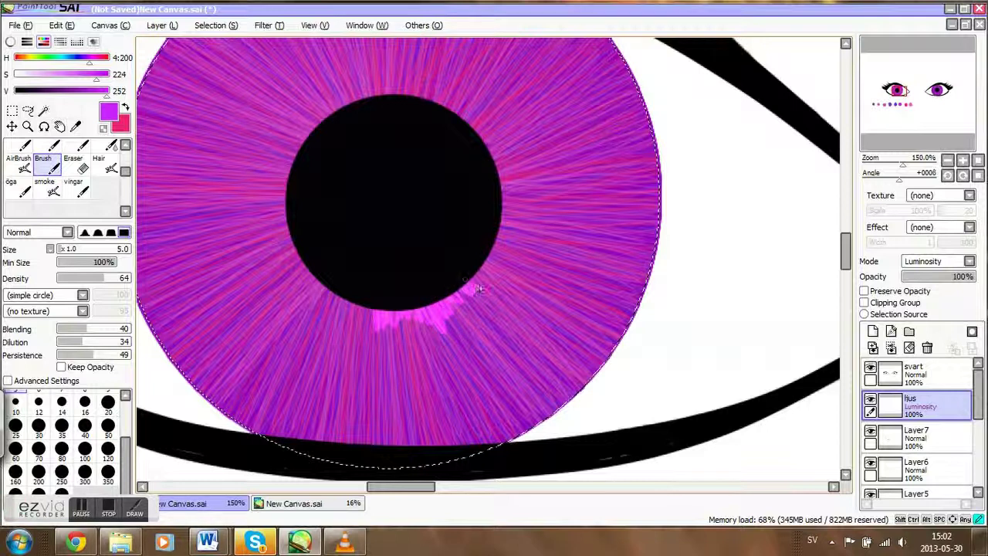
{"action": "mouse_move", "coordinate": [490, 250]}
{"action": "left_mouse_down"}
{"action": "mouse_move", "coordinate": [484, 177]}
{"action": "mouse_move", "coordinate": [521, 250]}
{"action": "mouse_move", "coordinate": [497, 221]}
{"action": "left_mouse_up"}
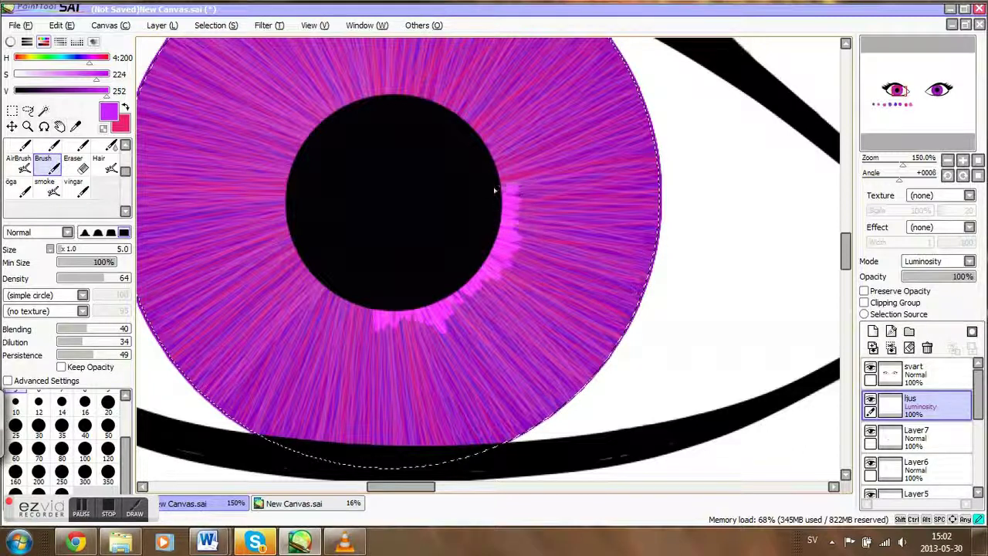
{"action": "mouse_move", "coordinate": [498, 159]}
{"action": "left_mouse_down"}
{"action": "mouse_move", "coordinate": [500, 130]}
{"action": "mouse_move", "coordinate": [487, 133]}
{"action": "mouse_move", "coordinate": [473, 108]}
{"action": "mouse_move", "coordinate": [442, 93]}
{"action": "mouse_move", "coordinate": [485, 131]}
{"action": "mouse_move", "coordinate": [471, 132]}
{"action": "mouse_move", "coordinate": [470, 109]}
{"action": "mouse_move", "coordinate": [446, 124]}
{"action": "mouse_move", "coordinate": [429, 87]}
{"action": "mouse_move", "coordinate": [414, 96]}
{"action": "mouse_move", "coordinate": [418, 73]}
{"action": "mouse_move", "coordinate": [395, 78]}
{"action": "mouse_move", "coordinate": [389, 94]}
{"action": "mouse_move", "coordinate": [377, 85]}
{"action": "mouse_move", "coordinate": [375, 105]}
{"action": "mouse_move", "coordinate": [367, 94]}
{"action": "mouse_move", "coordinate": [355, 99]}
{"action": "mouse_move", "coordinate": [350, 116]}
{"action": "mouse_move", "coordinate": [325, 102]}
{"action": "mouse_move", "coordinate": [324, 126]}
{"action": "mouse_move", "coordinate": [283, 142]}
{"action": "left_mouse_up"}
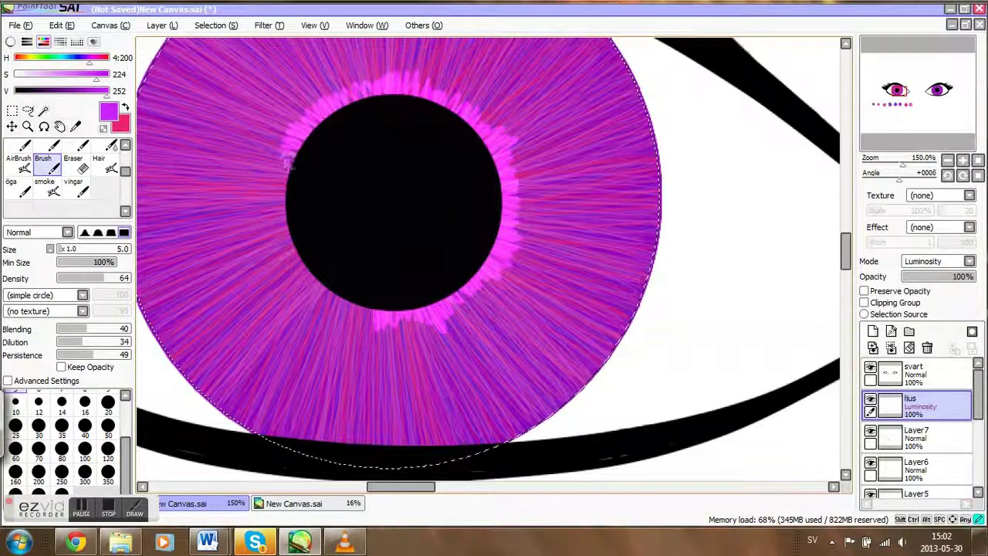
{"action": "mouse_move", "coordinate": [288, 214]}
{"action": "left_mouse_down"}
{"action": "mouse_move", "coordinate": [279, 246]}
{"action": "mouse_move", "coordinate": [305, 247]}
{"action": "left_mouse_up"}
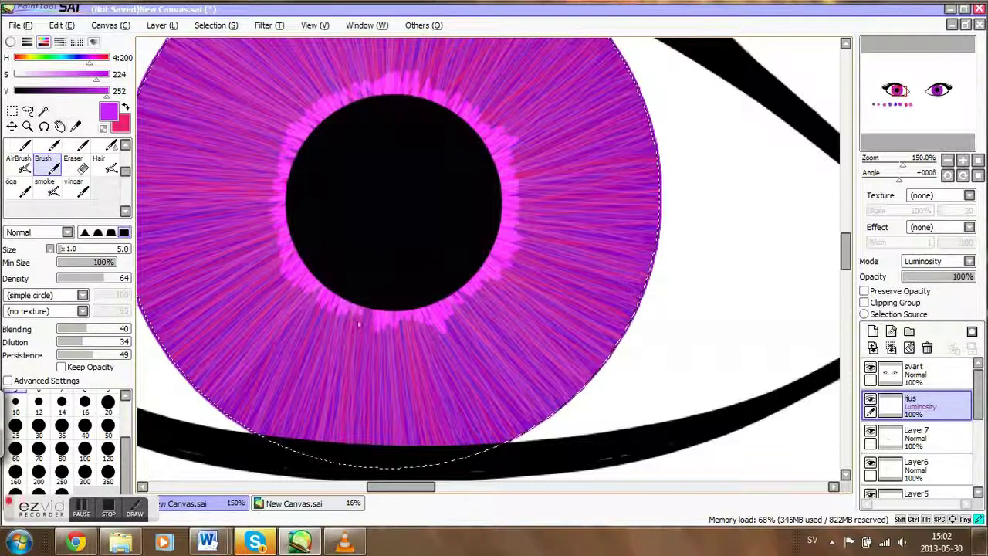
Step: Blend the thin strokes around the pupil into the iris with the blending tool at size 40, then size 20 with density 66
{"action": "left_click", "coordinate": [111, 146]}
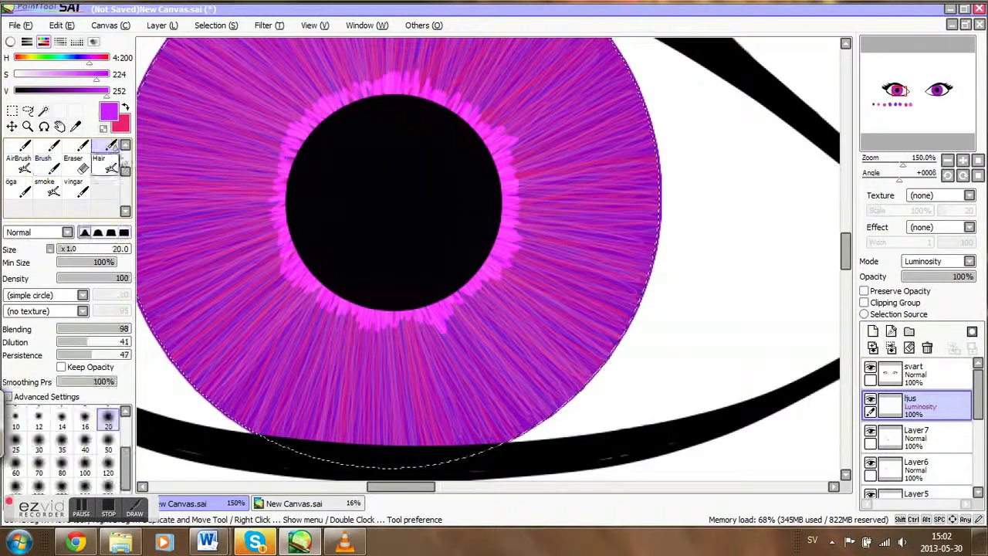
{"action": "left_click", "coordinate": [108, 445]}
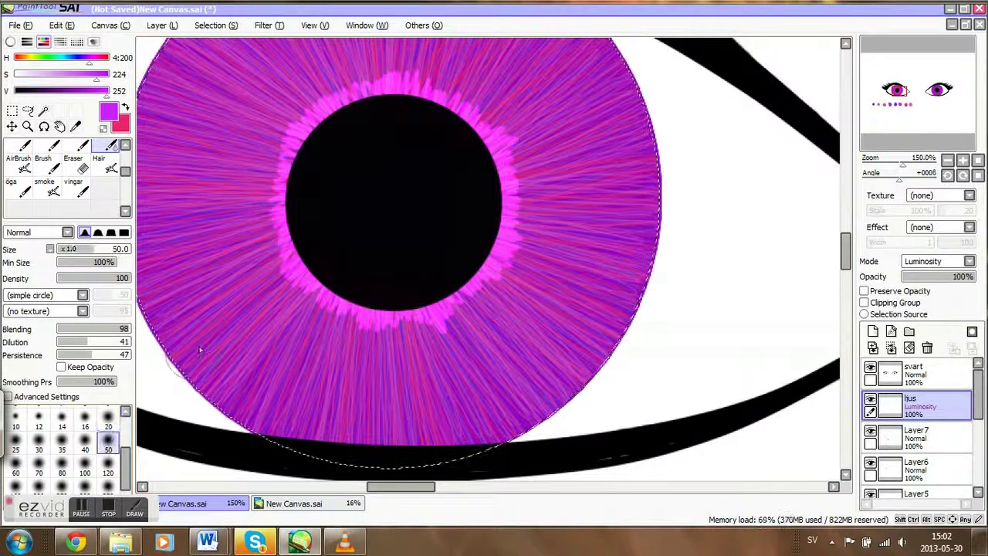
{"action": "left_click", "coordinate": [85, 445]}
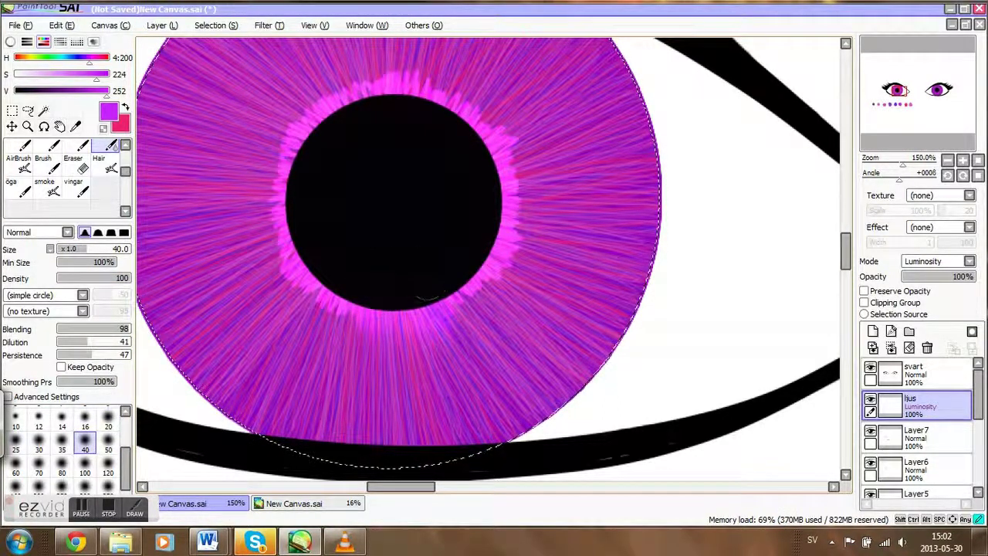
{"action": "left_click", "coordinate": [108, 421]}
{"action": "left_click_drag", "start_coordinate": [108, 279], "coordinate": [118, 278]}
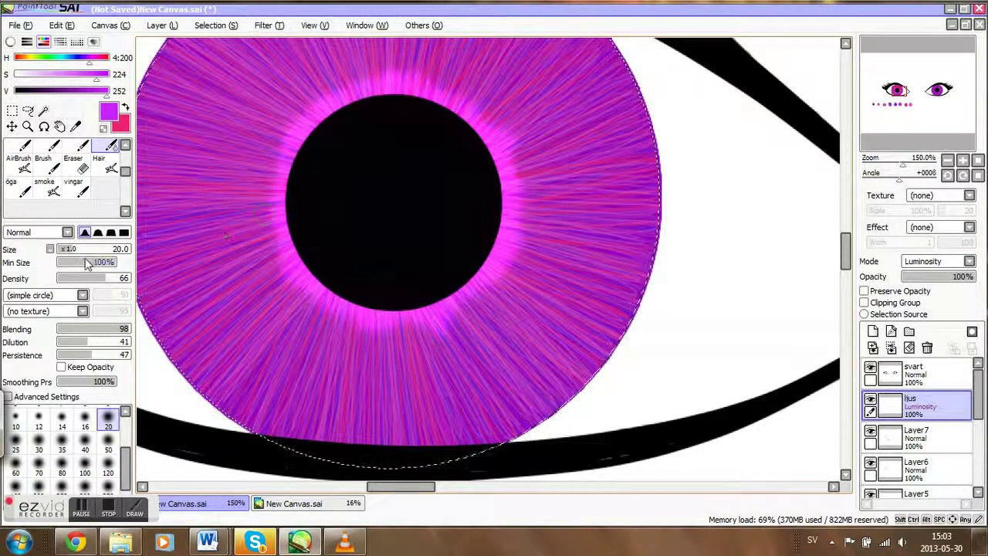
Step: Add longer rays of light radiating from the ring around the pupil with the size 5 Brush and blend them at size 20
{"action": "left_click", "coordinate": [46, 164]}
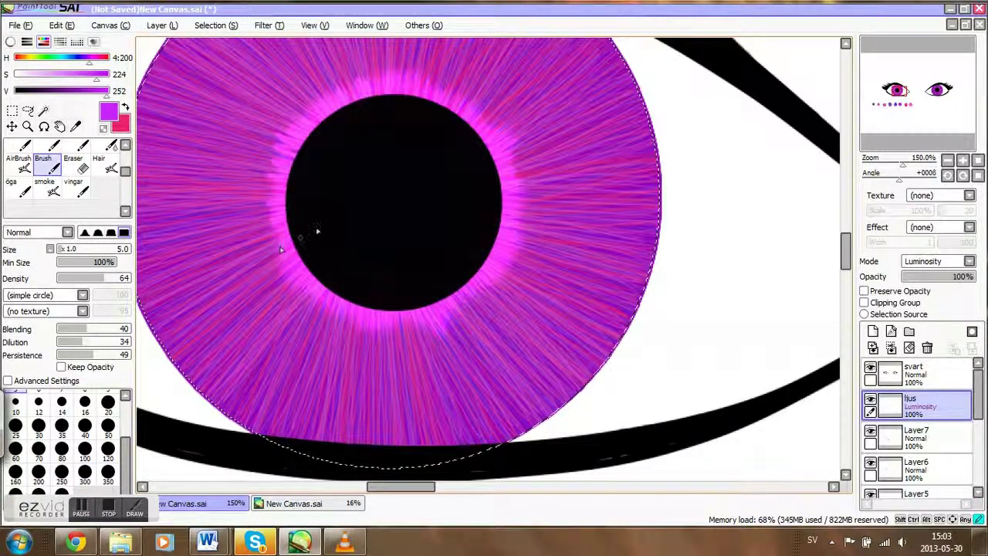
{"action": "mouse_move", "coordinate": [392, 308]}
{"action": "left_mouse_down"}
{"action": "mouse_move", "coordinate": [395, 346]}
{"action": "mouse_move", "coordinate": [405, 339]}
{"action": "left_mouse_up"}
{"action": "left_click_drag", "start_coordinate": [419, 306], "coordinate": [429, 337]}
{"action": "left_click_drag", "start_coordinate": [489, 267], "coordinate": [519, 279]}
{"action": "mouse_move", "coordinate": [503, 231]}
{"action": "left_mouse_down"}
{"action": "mouse_move", "coordinate": [532, 238]}
{"action": "mouse_move", "coordinate": [532, 217]}
{"action": "left_mouse_up"}
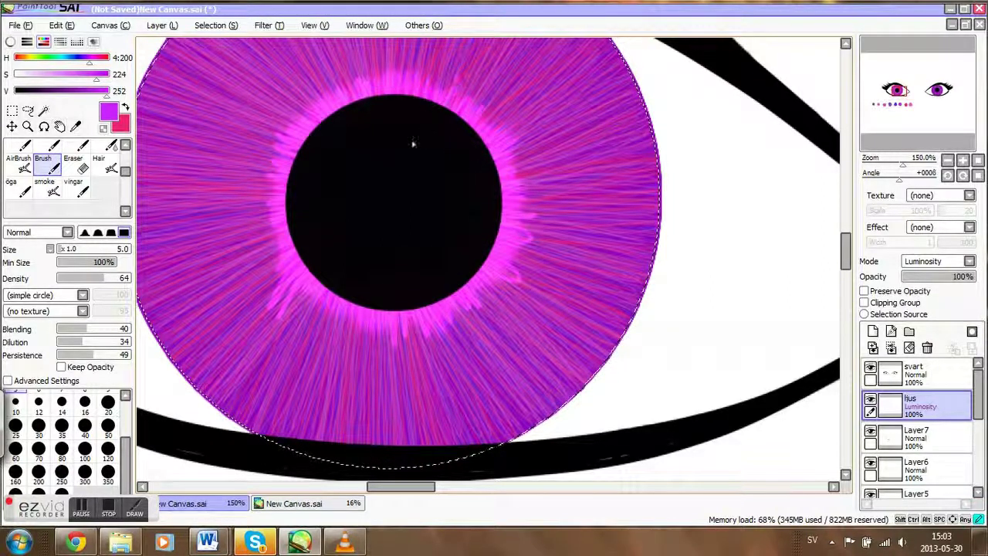
{"action": "left_click", "coordinate": [108, 148]}
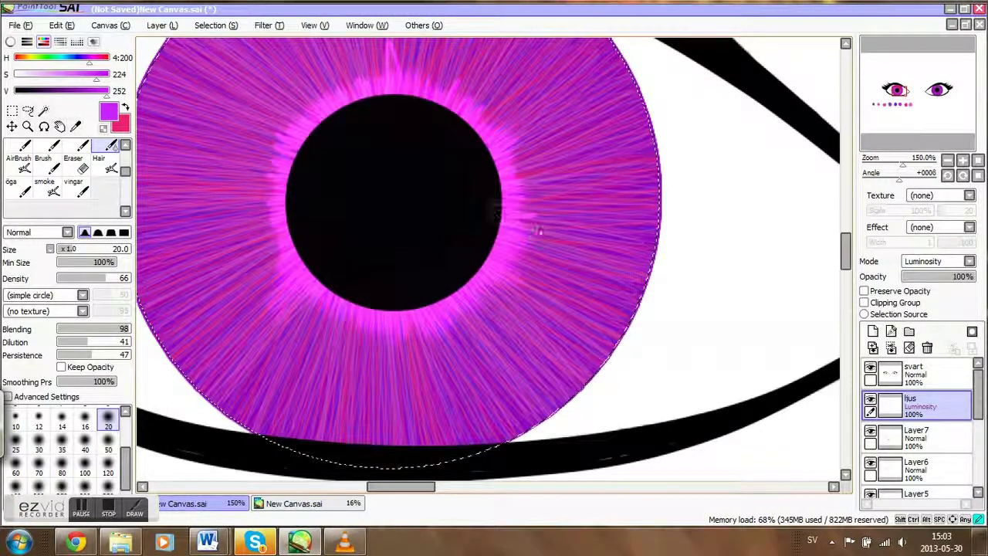
{"action": "scroll", "coordinate": [743, 232], "scroll_direction": "up", "scroll_amount": 2}
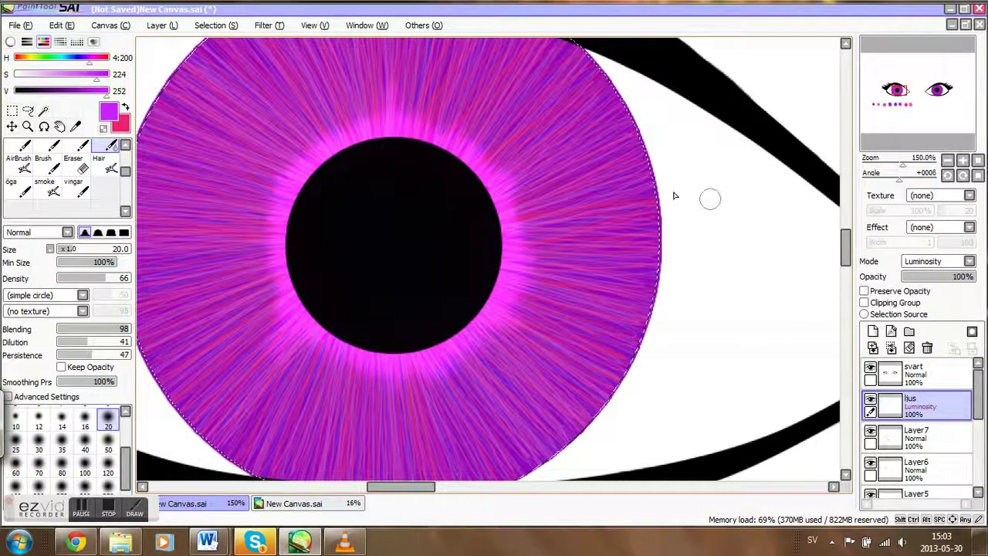
Step: Add a few more light strokes at the pupil's lower-right edge and blend them into the glow
{"action": "left_click", "coordinate": [44, 160]}
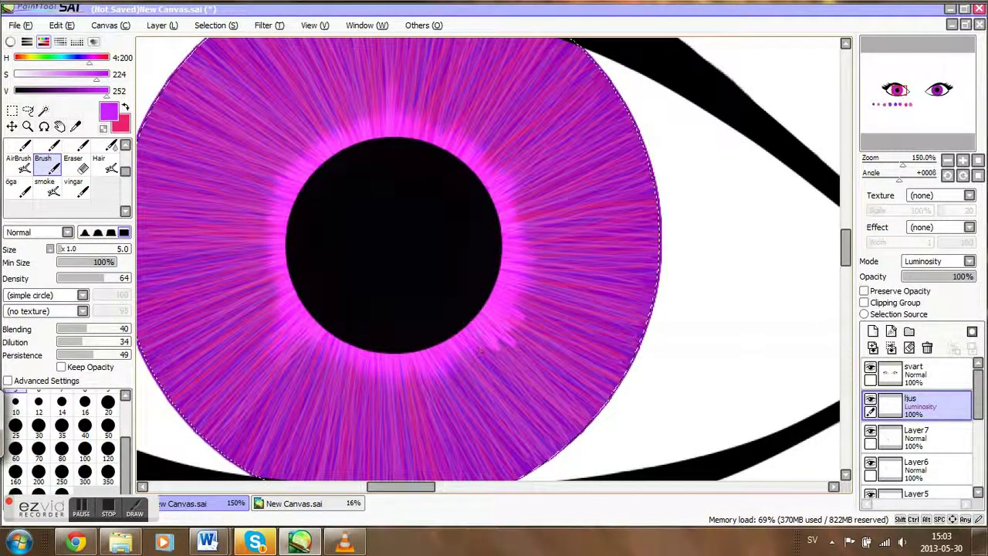
{"action": "left_click", "coordinate": [111, 152]}
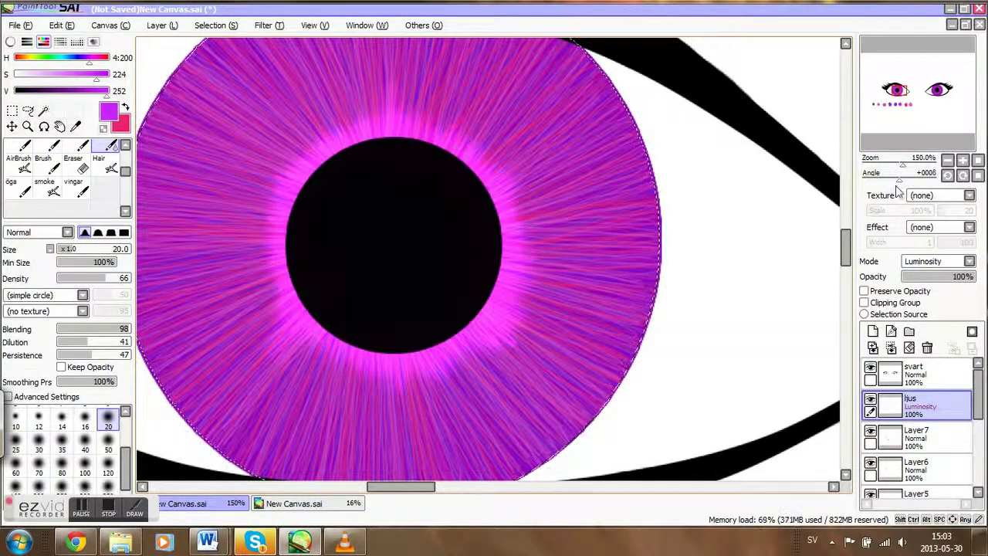
{"action": "left_click", "coordinate": [948, 159]}
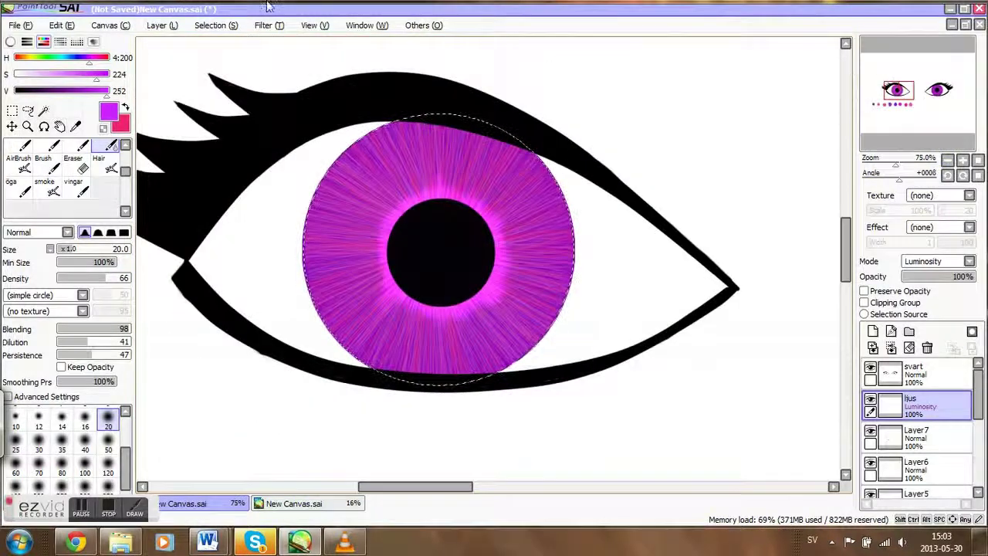
Step: Sample the dark purple swatch as the drawing colour, keeping the bright magenta as the secondary colour, and return to the left eye
{"action": "left_click", "coordinate": [125, 107]}
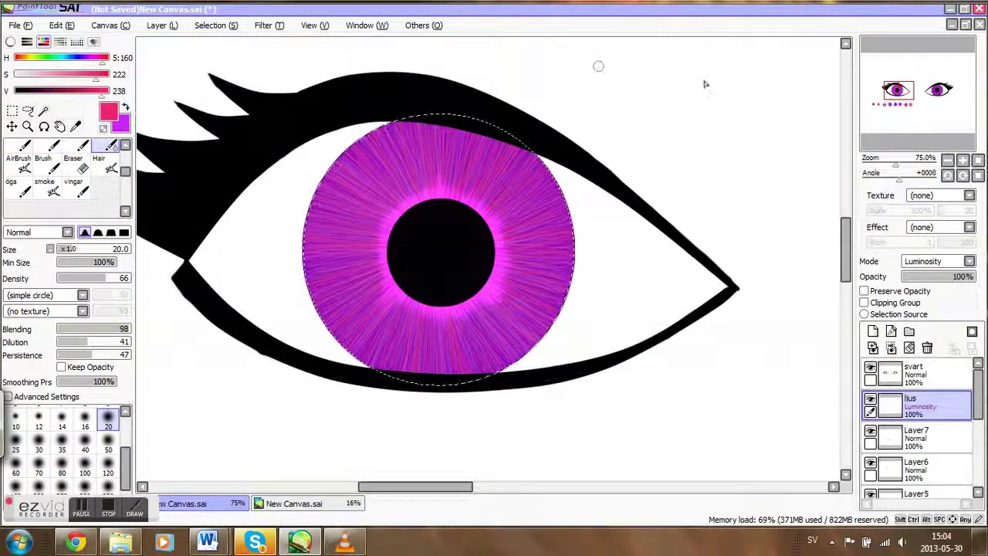
{"action": "left_click_drag", "start_coordinate": [895, 93], "coordinate": [872, 98]}
{"action": "right_click", "coordinate": [527, 376]}
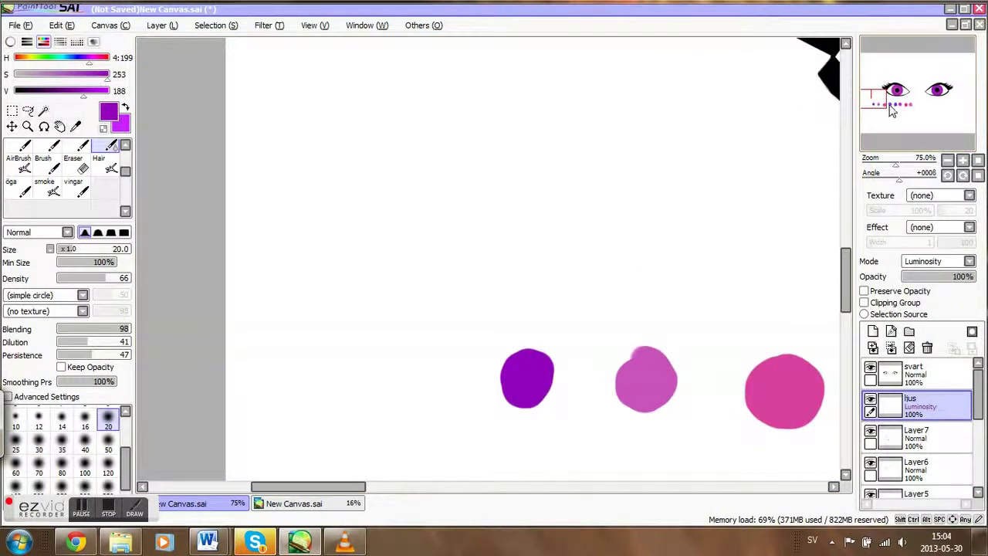
{"action": "left_click", "coordinate": [895, 90]}
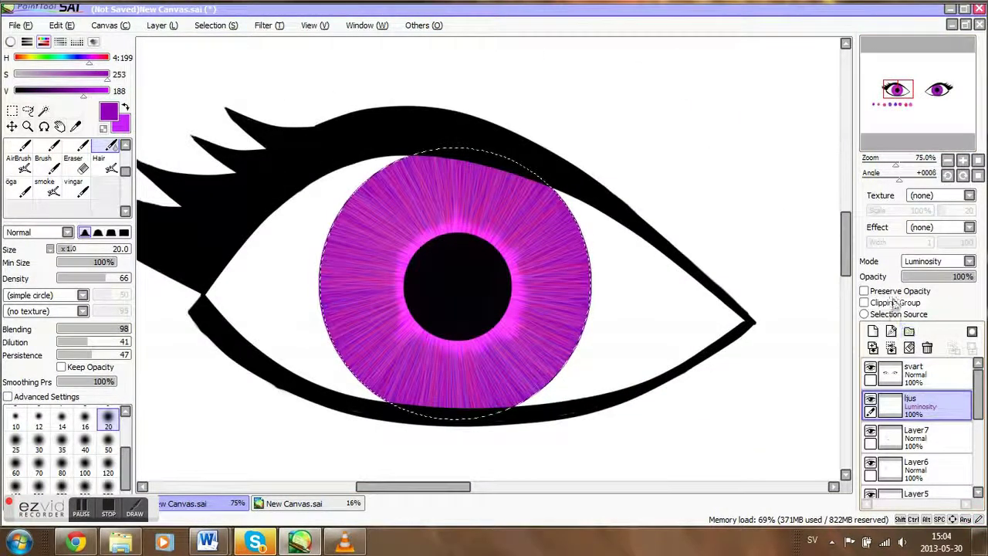
Step: Add a new layer above ljus, name it skugga, and ready the Brush
{"action": "left_click", "coordinate": [872, 330]}
{"action": "double_click", "coordinate": [901, 406]}
{"action": "type", "text": "skuga"}
{"action": "key", "text": "BackSpace"}
{"action": "type", "text": "g"}
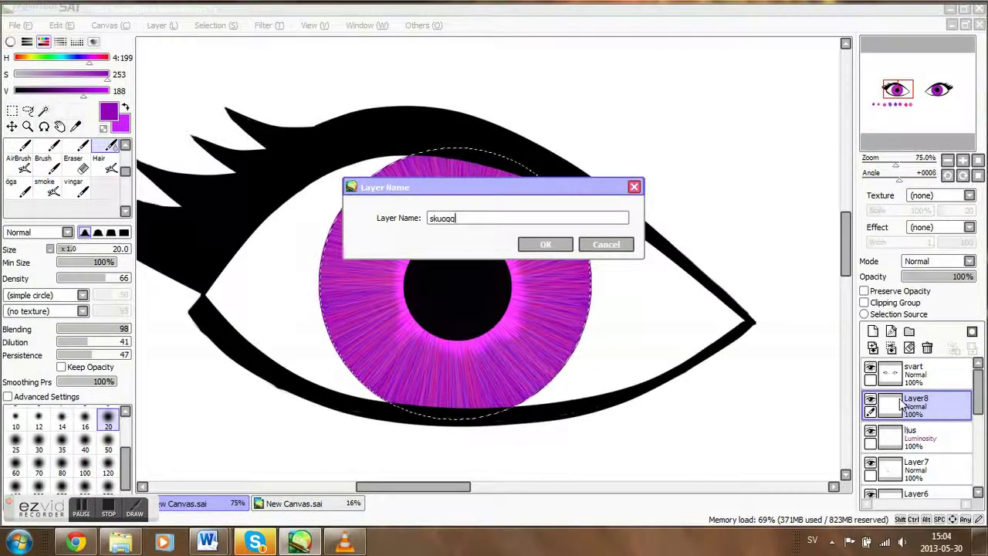
{"action": "type", "text": "a"}
{"action": "key", "text": "Return"}
{"action": "left_click", "coordinate": [40, 168]}
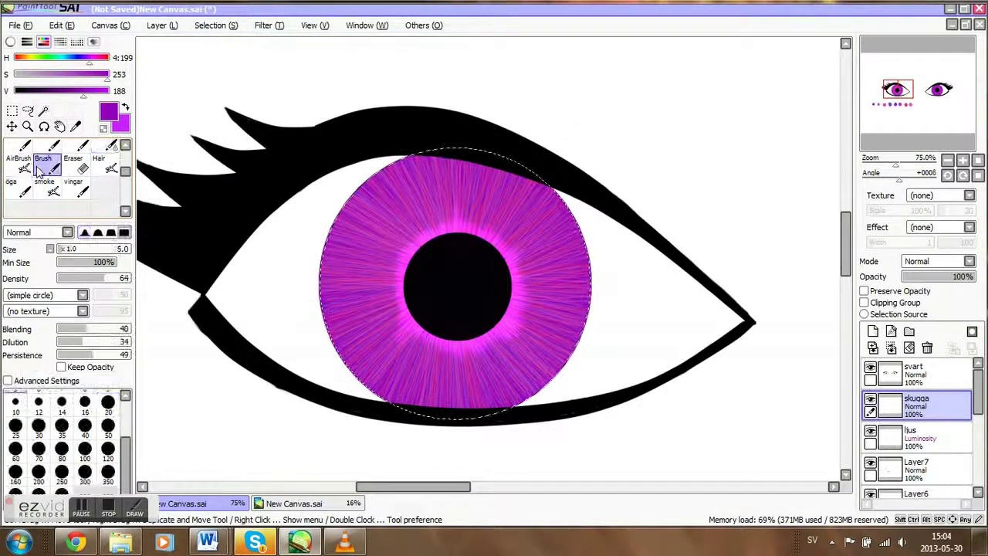
Step: Paint a muted dark purple shadow (S 182, V 138) around the iris rim with the size 50 Brush at density 100
{"action": "left_click", "coordinate": [108, 425]}
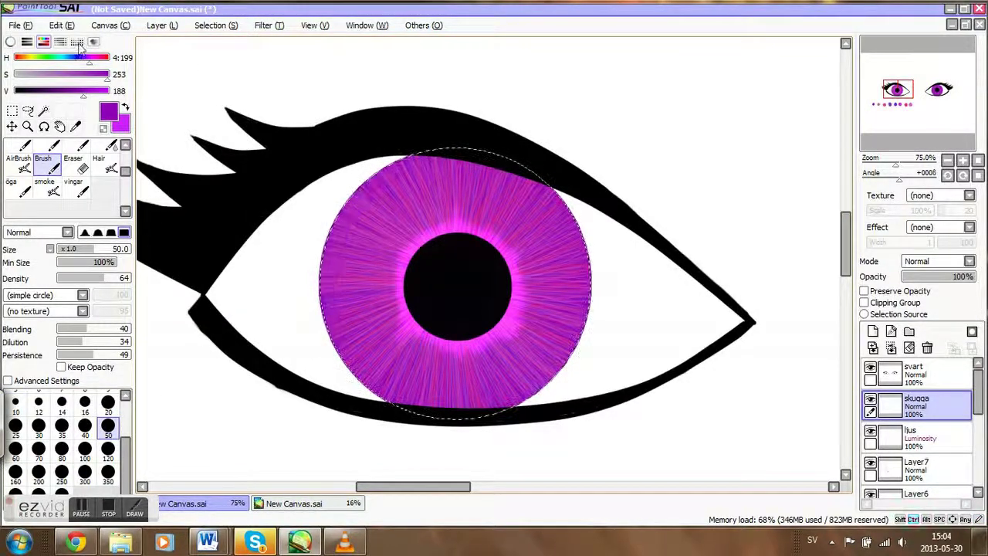
{"action": "mouse_move", "coordinate": [83, 98]}
{"action": "left_mouse_down"}
{"action": "mouse_move", "coordinate": [65, 98]}
{"action": "mouse_move", "coordinate": [99, 80]}
{"action": "mouse_move", "coordinate": [81, 83]}
{"action": "left_mouse_up"}
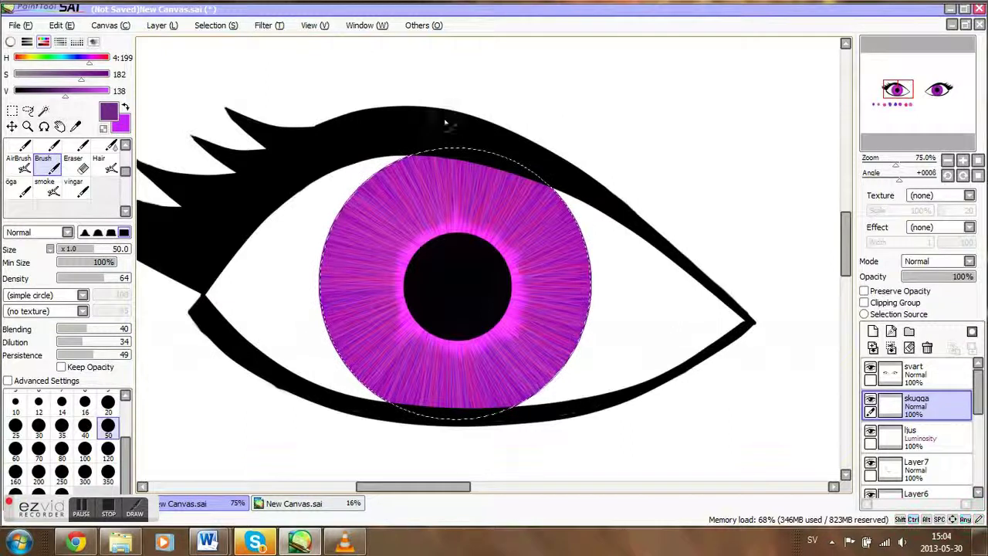
{"action": "left_click_drag", "start_coordinate": [124, 279], "coordinate": [170, 274]}
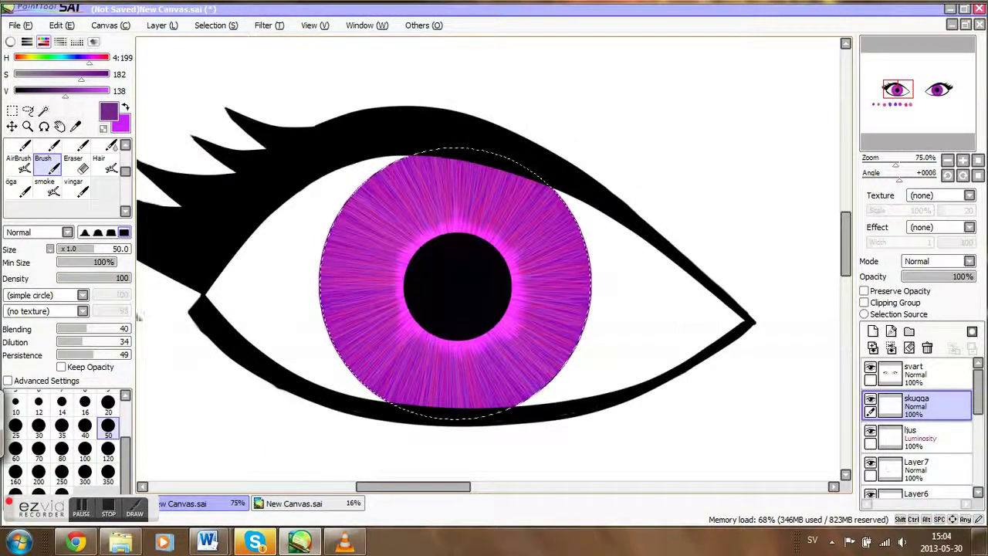
{"action": "mouse_move", "coordinate": [322, 305]}
{"action": "left_mouse_down"}
{"action": "mouse_move", "coordinate": [339, 377]}
{"action": "mouse_move", "coordinate": [442, 414]}
{"action": "left_mouse_up"}
{"action": "left_click_drag", "start_coordinate": [371, 378], "coordinate": [434, 417]}
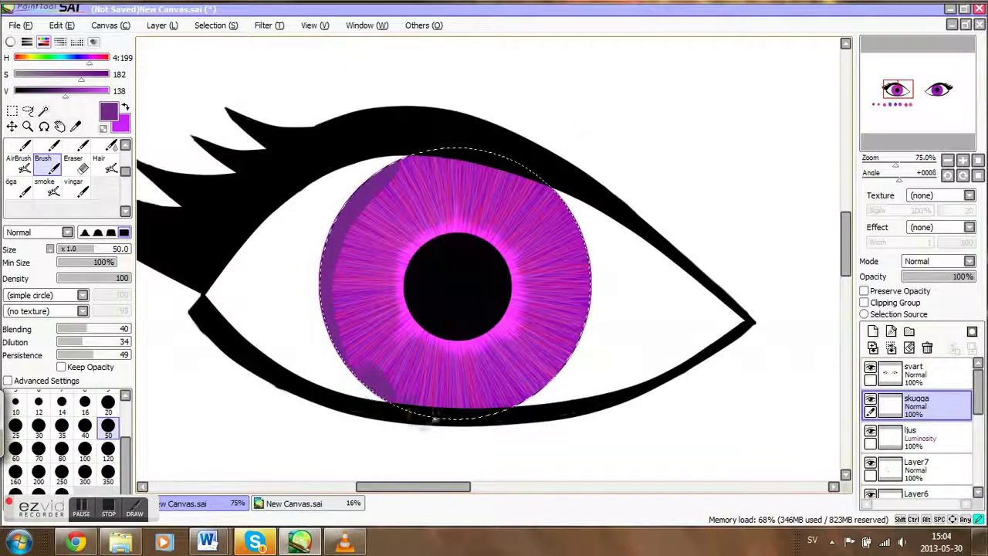
{"action": "mouse_move", "coordinate": [517, 391]}
{"action": "left_mouse_down"}
{"action": "mouse_move", "coordinate": [564, 368]}
{"action": "mouse_move", "coordinate": [579, 330]}
{"action": "left_mouse_up"}
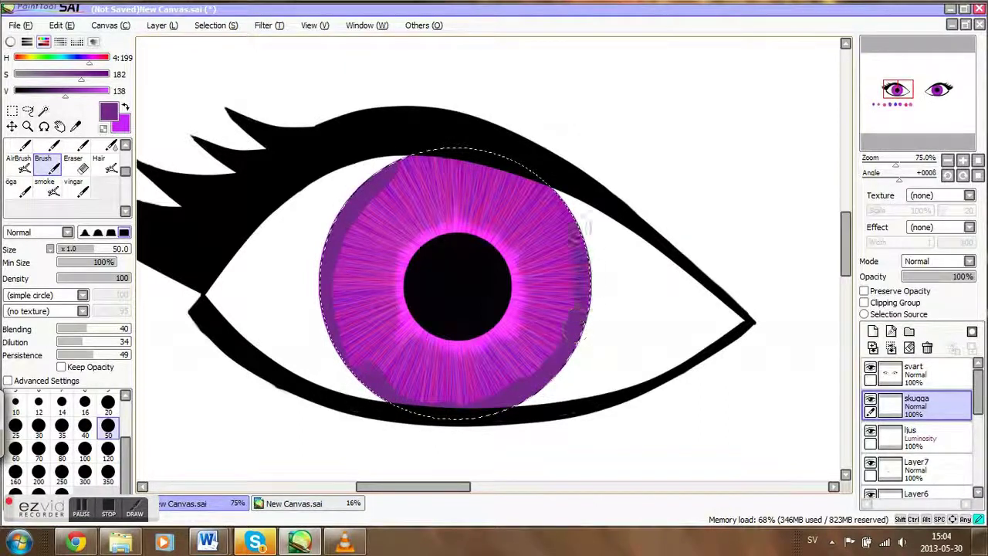
{"action": "left_click_drag", "start_coordinate": [552, 185], "coordinate": [487, 154]}
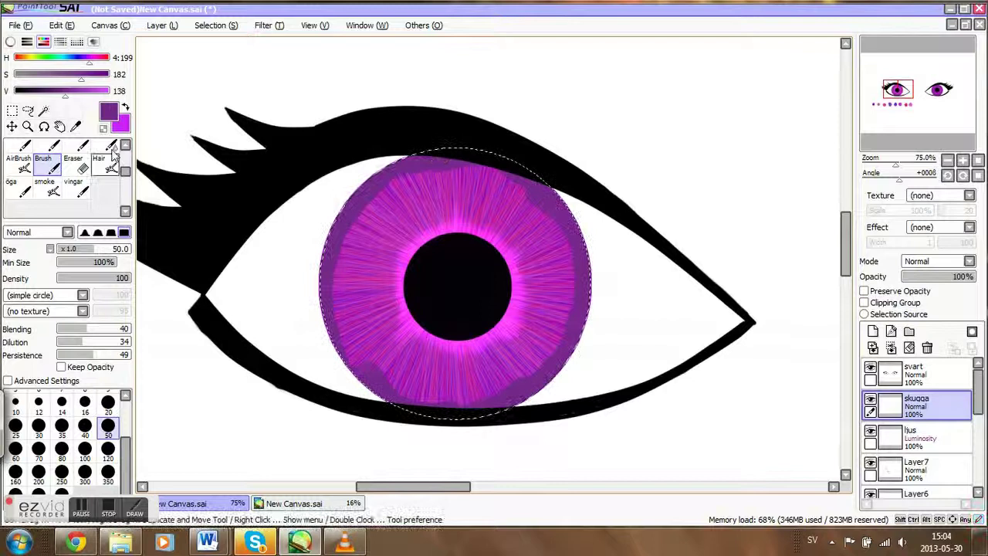
Step: Blend the rim shadow into the iris with the soft blending brush at size 50 and density 100
{"action": "left_click", "coordinate": [112, 146]}
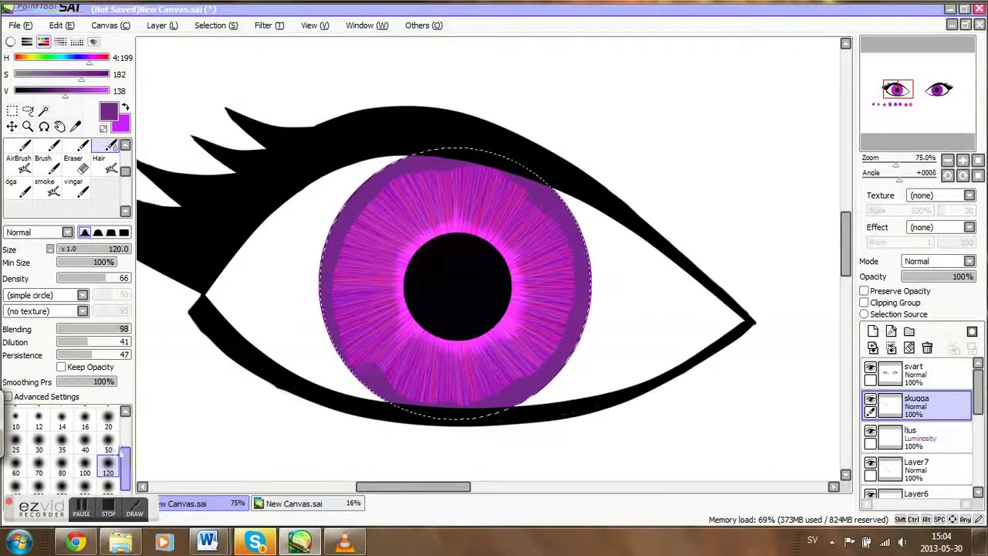
{"action": "left_click", "coordinate": [108, 449]}
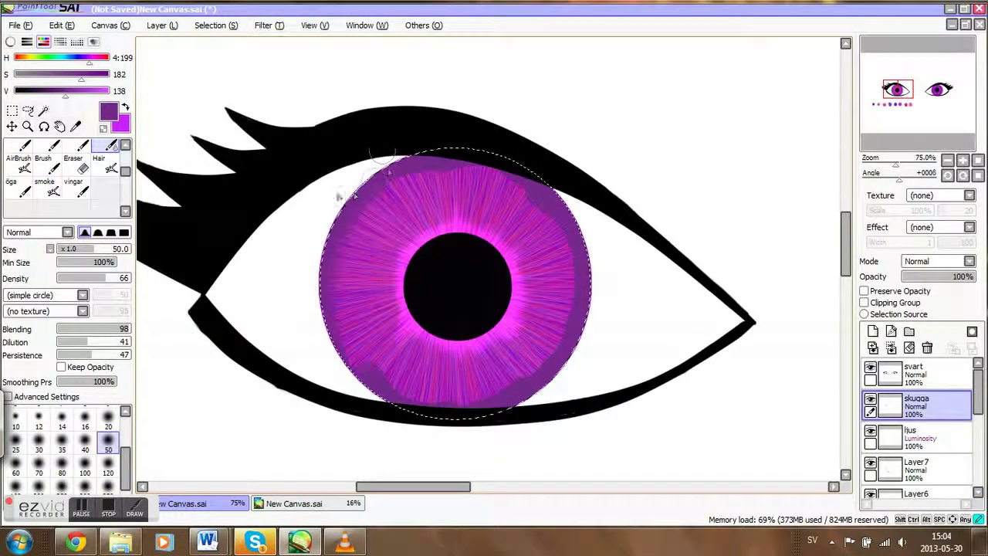
{"action": "left_click", "coordinate": [128, 277]}
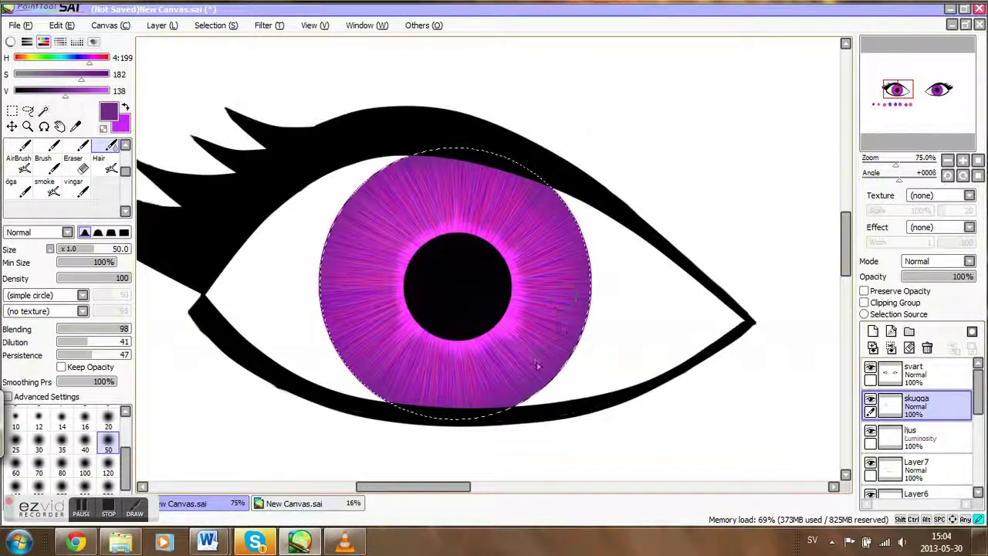
Step: Paint a second pass of dark purple shadow along the iris's outer and lower edges and blend it
{"action": "left_click", "coordinate": [48, 154]}
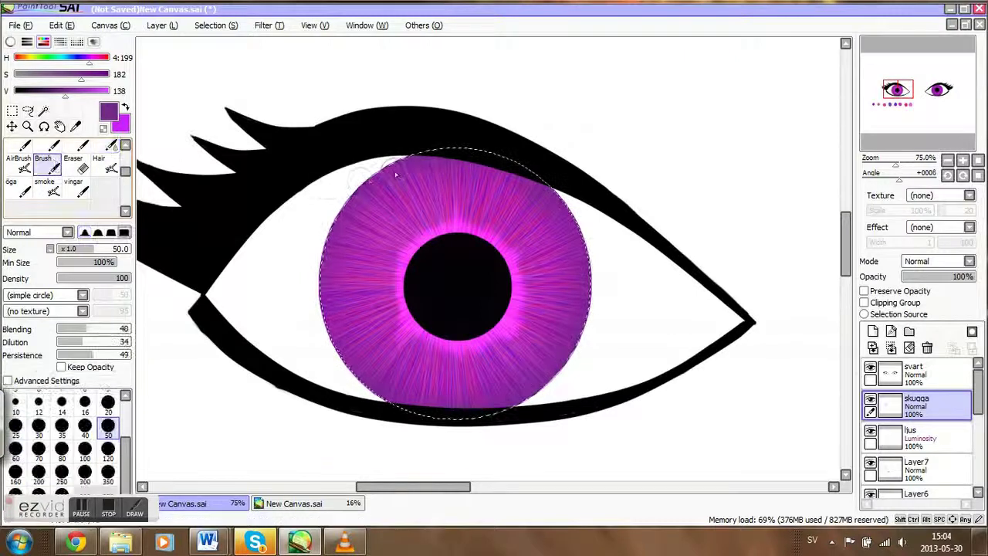
{"action": "mouse_move", "coordinate": [368, 200]}
{"action": "left_mouse_down"}
{"action": "mouse_move", "coordinate": [342, 233]}
{"action": "mouse_move", "coordinate": [329, 290]}
{"action": "left_mouse_up"}
{"action": "mouse_move", "coordinate": [335, 334]}
{"action": "left_mouse_down"}
{"action": "mouse_move", "coordinate": [399, 414]}
{"action": "mouse_move", "coordinate": [423, 414]}
{"action": "left_mouse_up"}
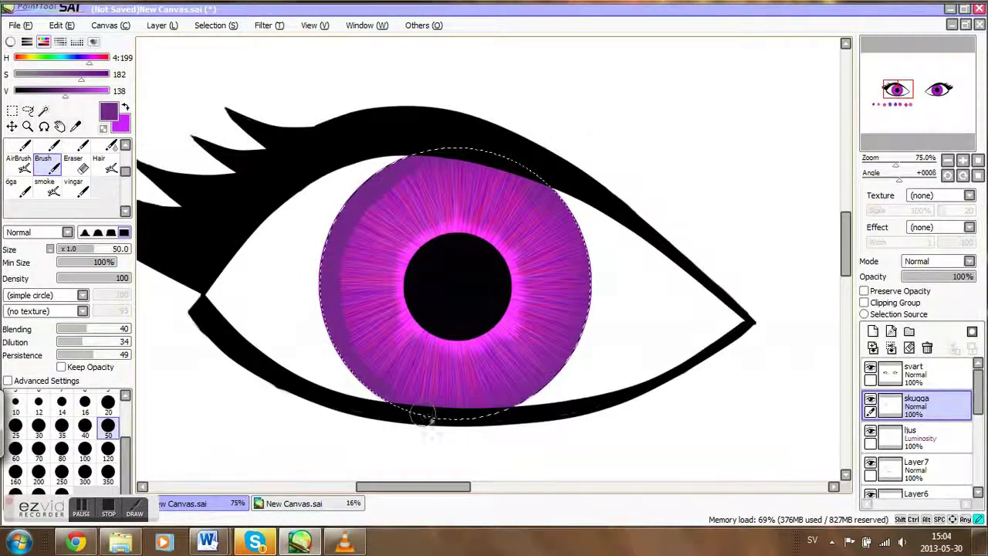
{"action": "left_click", "coordinate": [112, 147]}
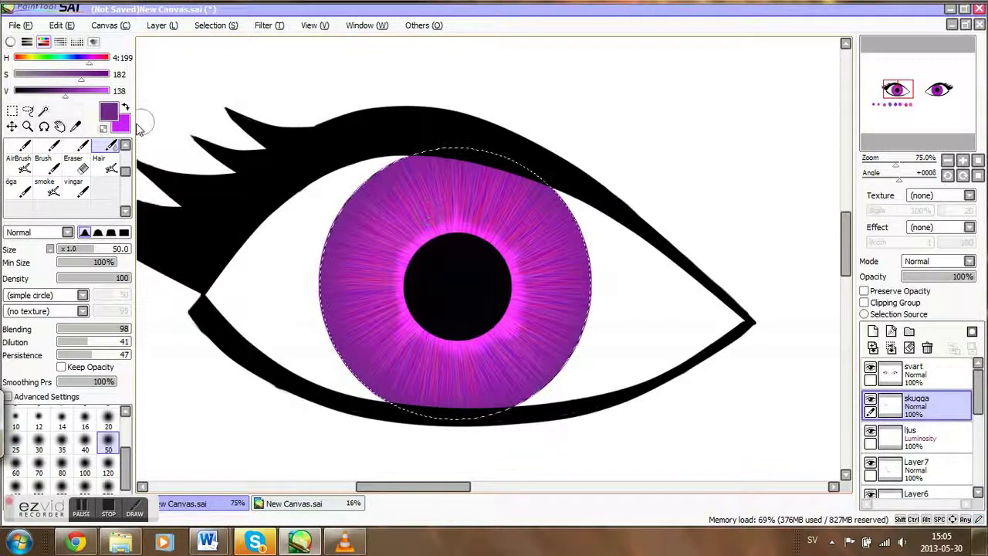
Step: Deepen the shadow along the iris's upper edge, blend it in, and clear the iris selection
{"action": "left_click", "coordinate": [48, 155]}
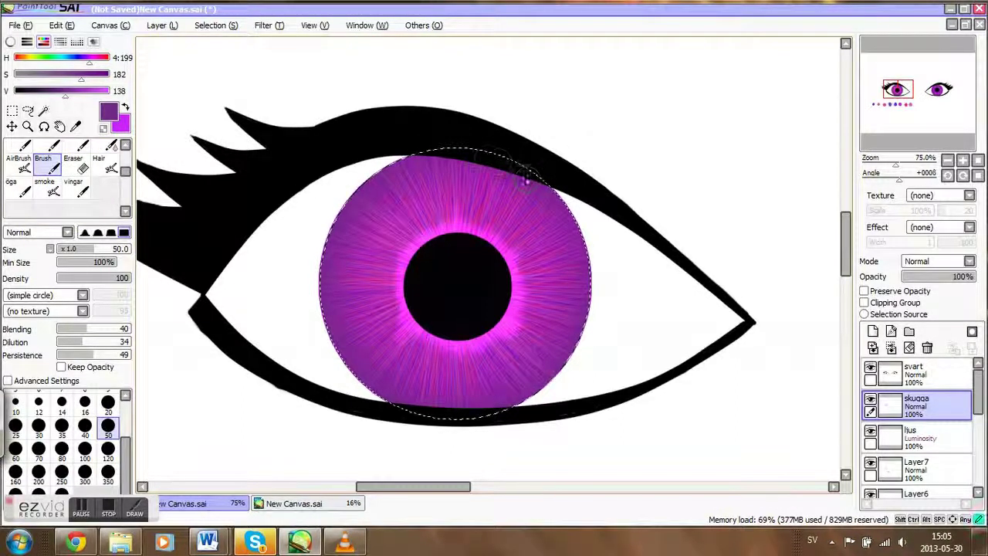
{"action": "left_click", "coordinate": [108, 150]}
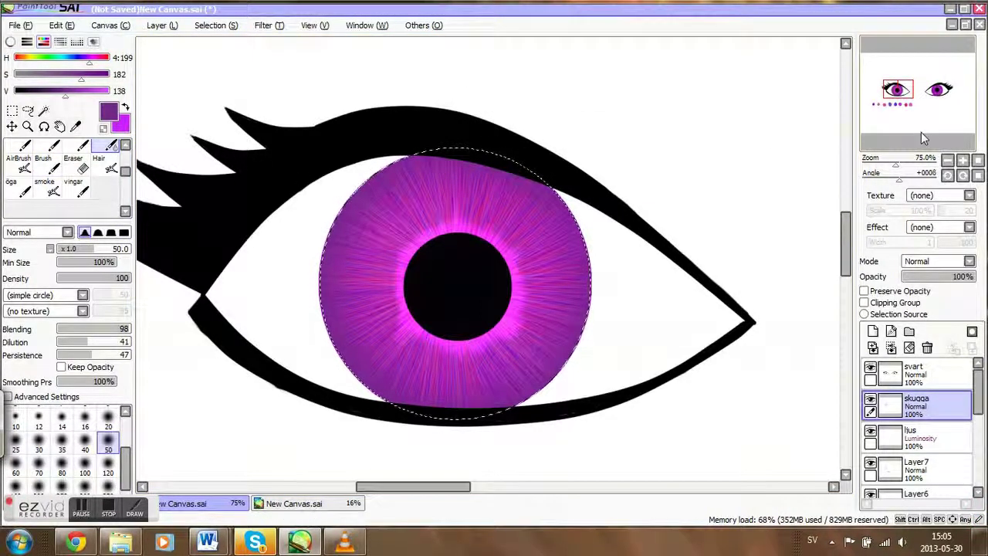
{"action": "scroll", "coordinate": [934, 127], "scroll_direction": "down", "scroll_amount": 3}
{"action": "left_click_drag", "start_coordinate": [939, 118], "coordinate": [937, 122]}
{"action": "key", "text": "ctrl+d"}
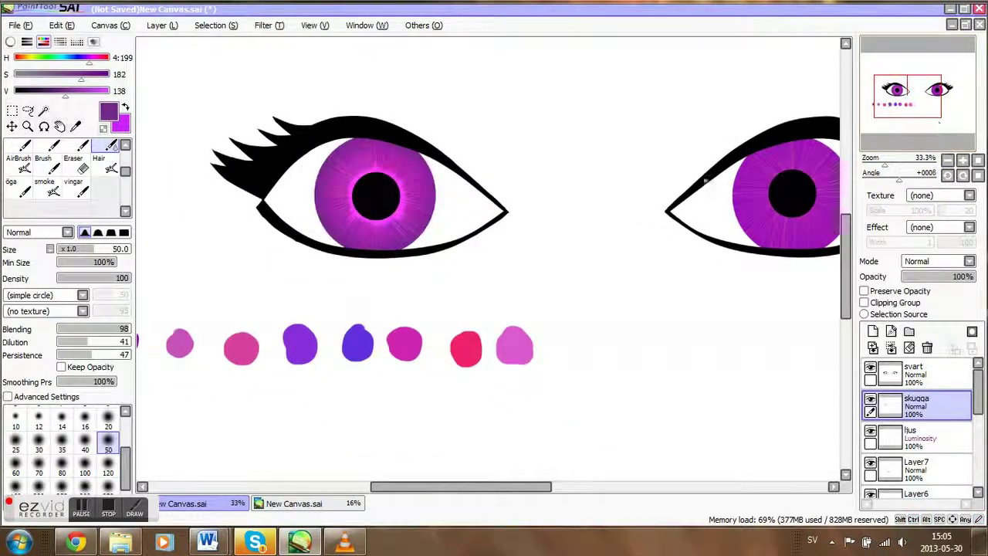
Step: Ready the Brush with bright magenta as the drawing colour, trying out and undoing swatches beside the colour row
{"action": "left_click", "coordinate": [44, 158]}
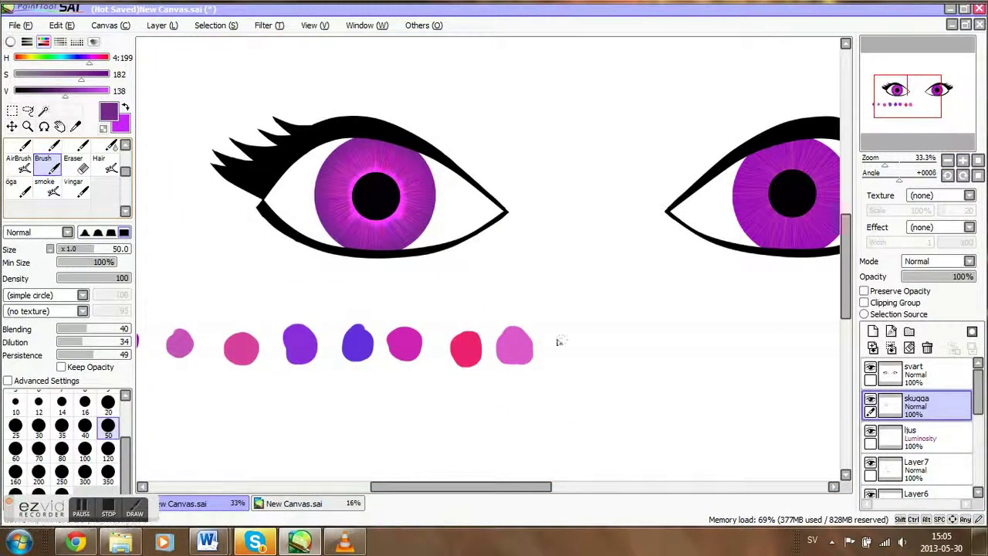
{"action": "left_click_drag", "start_coordinate": [578, 339], "coordinate": [575, 358]}
{"action": "key", "text": "ctrl+z"}
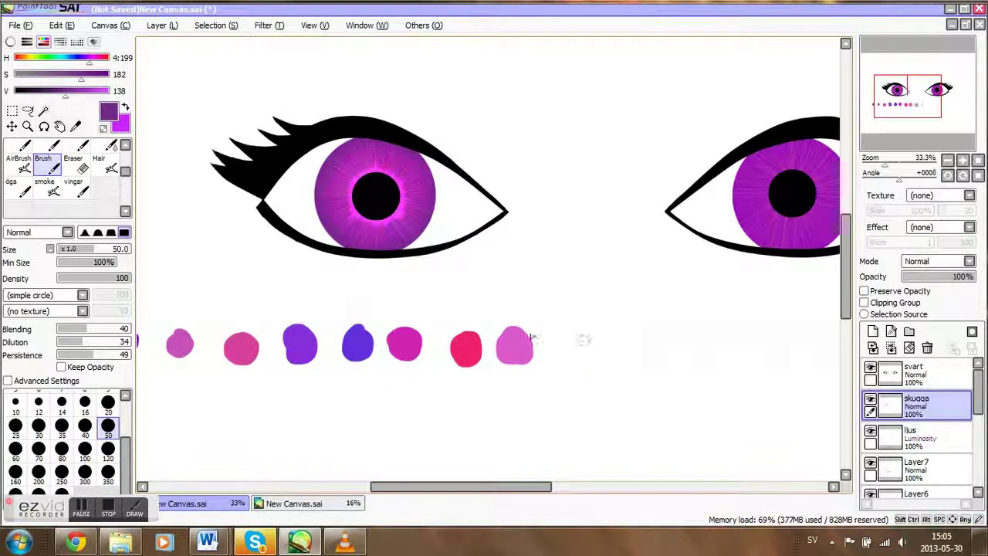
{"action": "left_click", "coordinate": [125, 107]}
{"action": "mouse_move", "coordinate": [609, 340]}
{"action": "left_mouse_down"}
{"action": "mouse_move", "coordinate": [595, 332]}
{"action": "mouse_move", "coordinate": [599, 364]}
{"action": "mouse_move", "coordinate": [594, 351]}
{"action": "left_mouse_up"}
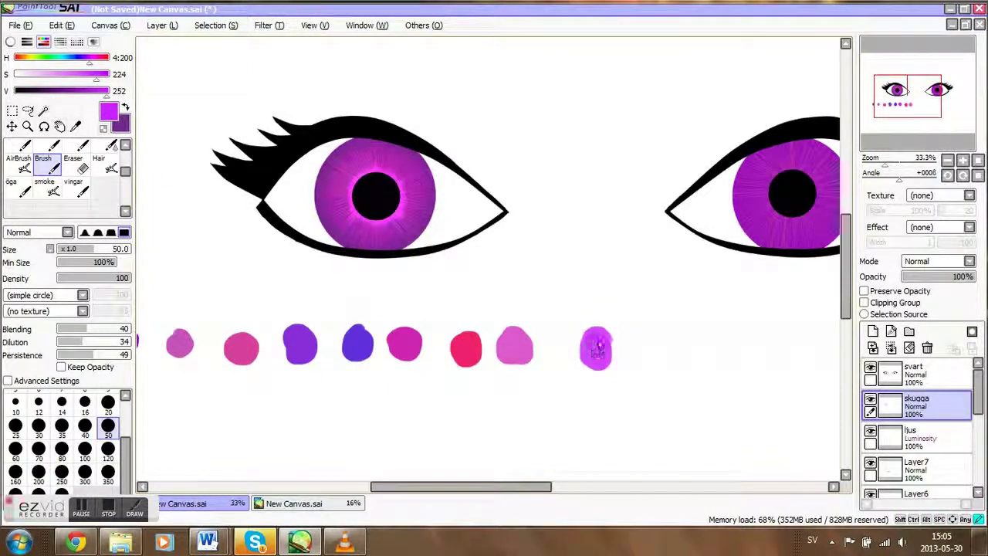
{"action": "key", "text": "ctrl+z"}
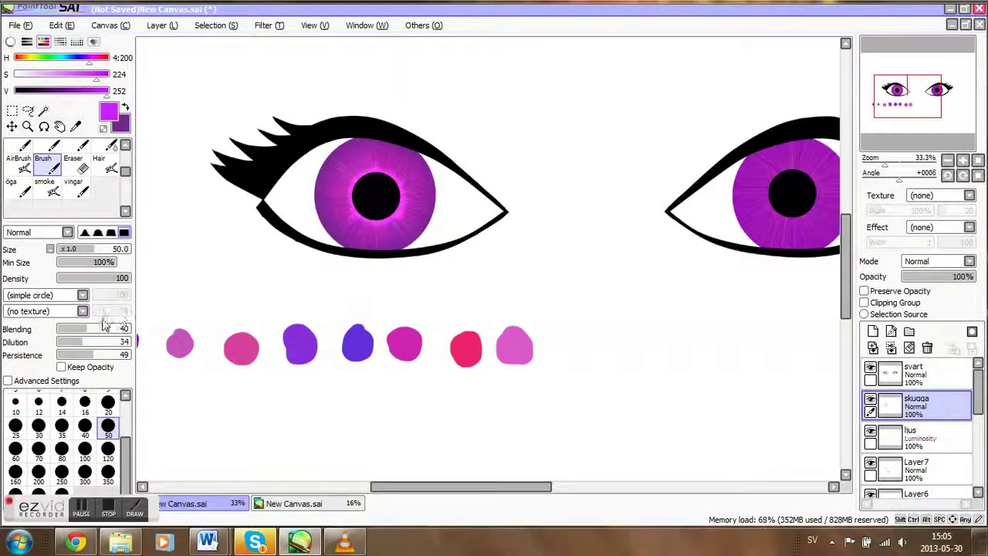
Step: Set the Brush to dilution 0, persistence 0 and size 87, and add bright magenta and dark purple swatches to the colour row
{"action": "left_click_drag", "start_coordinate": [80, 342], "coordinate": [46, 355]}
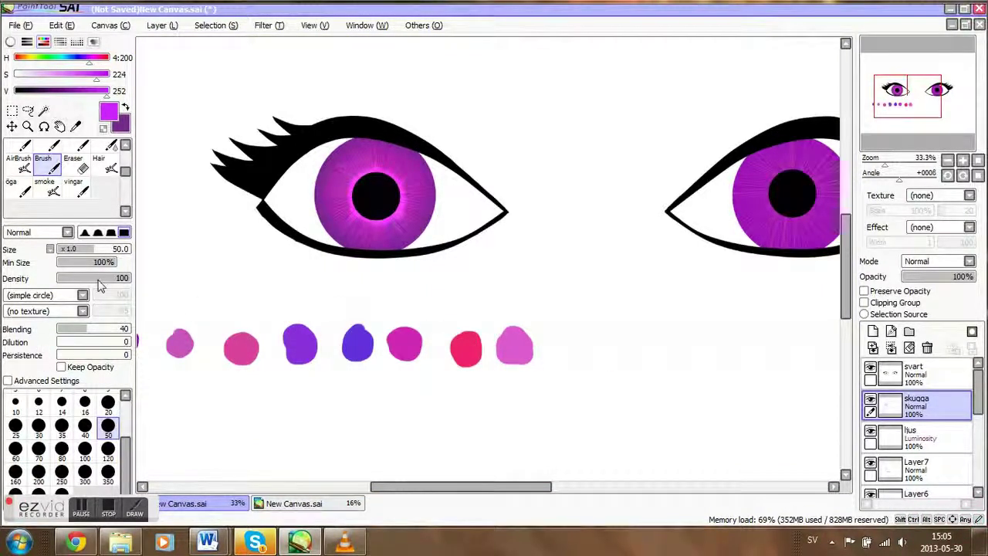
{"action": "left_click", "coordinate": [99, 250]}
{"action": "mouse_move", "coordinate": [608, 337]}
{"action": "left_mouse_down"}
{"action": "mouse_move", "coordinate": [585, 353]}
{"action": "mouse_move", "coordinate": [587, 340]}
{"action": "left_mouse_up"}
{"action": "key", "text": "x"}
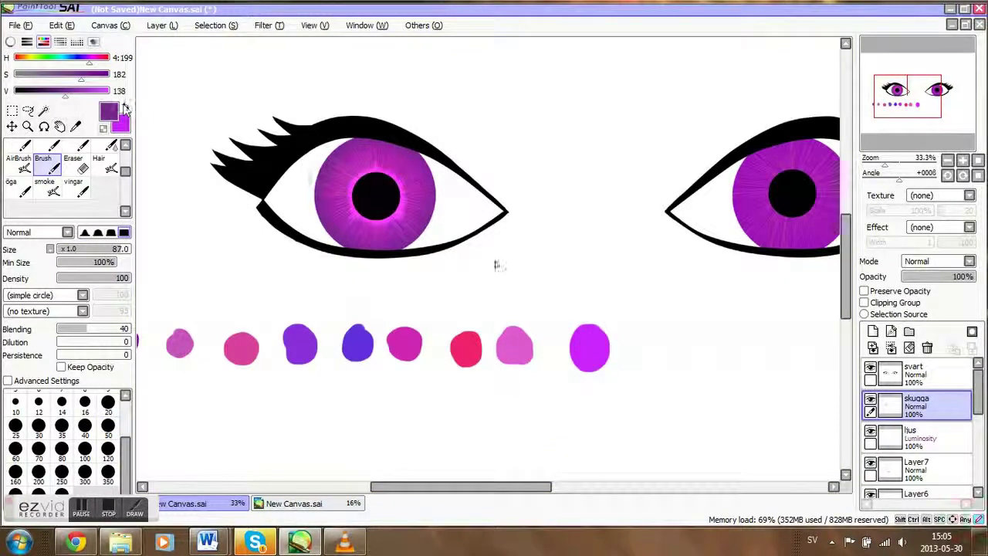
{"action": "mouse_move", "coordinate": [653, 330]}
{"action": "left_mouse_down"}
{"action": "mouse_move", "coordinate": [654, 372]}
{"action": "mouse_move", "coordinate": [669, 351]}
{"action": "mouse_move", "coordinate": [660, 359]}
{"action": "mouse_move", "coordinate": [669, 363]}
{"action": "left_mouse_up"}
{"action": "left_click", "coordinate": [948, 161]}
{"action": "left_click_drag", "start_coordinate": [932, 129], "coordinate": [933, 127]}
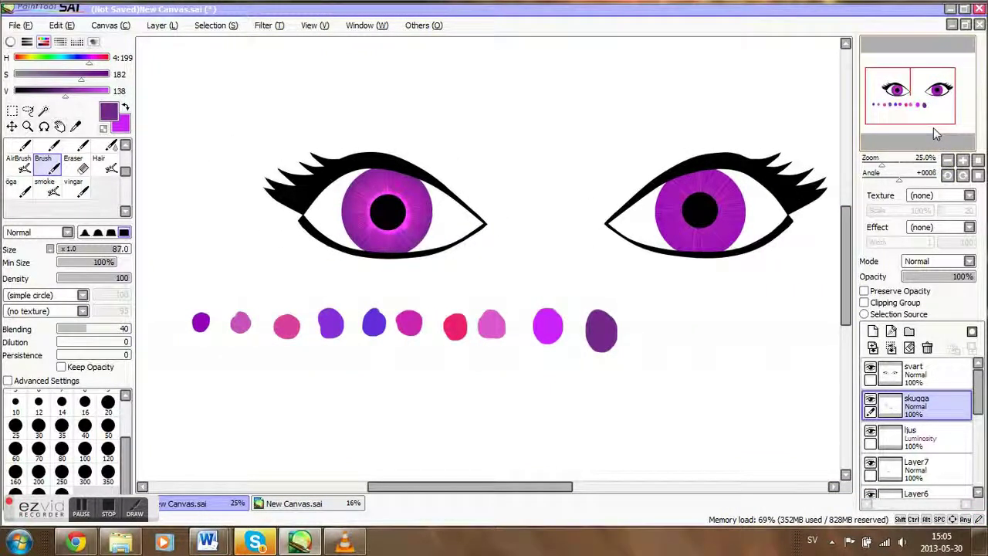
Step: Switch to the second canvas, clear its handwritten message, and set the Brush size to 20
{"action": "left_click", "coordinate": [334, 506]}
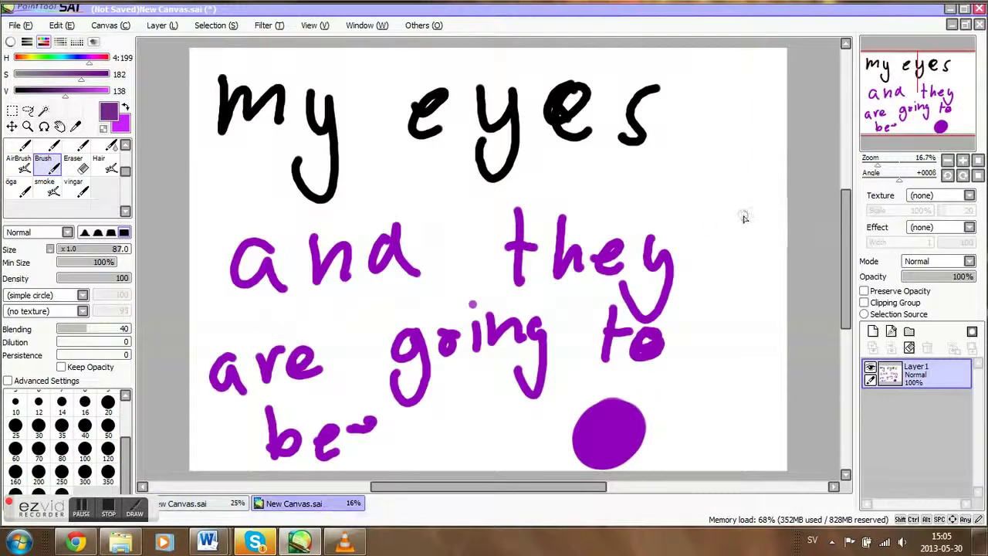
{"action": "left_click", "coordinate": [909, 348]}
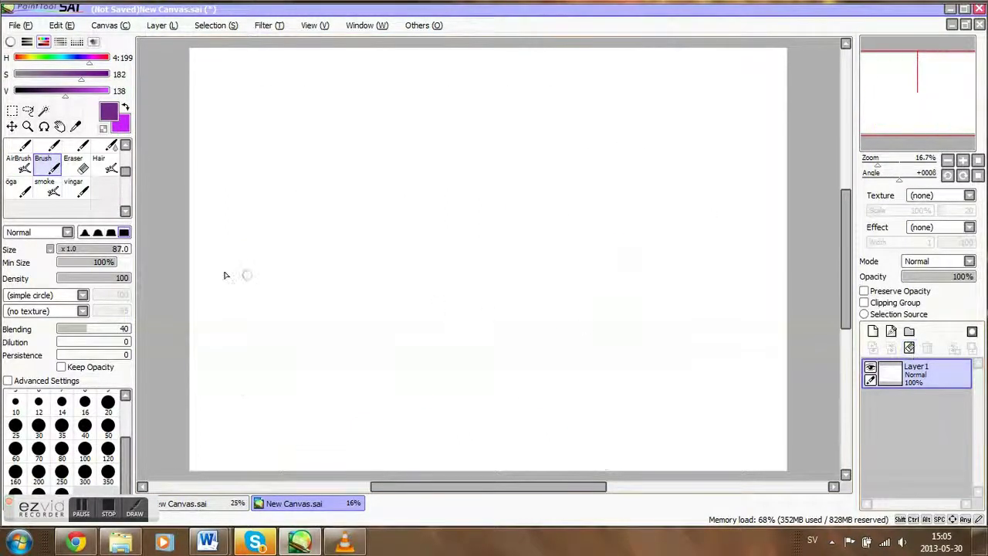
{"action": "left_click", "coordinate": [106, 407]}
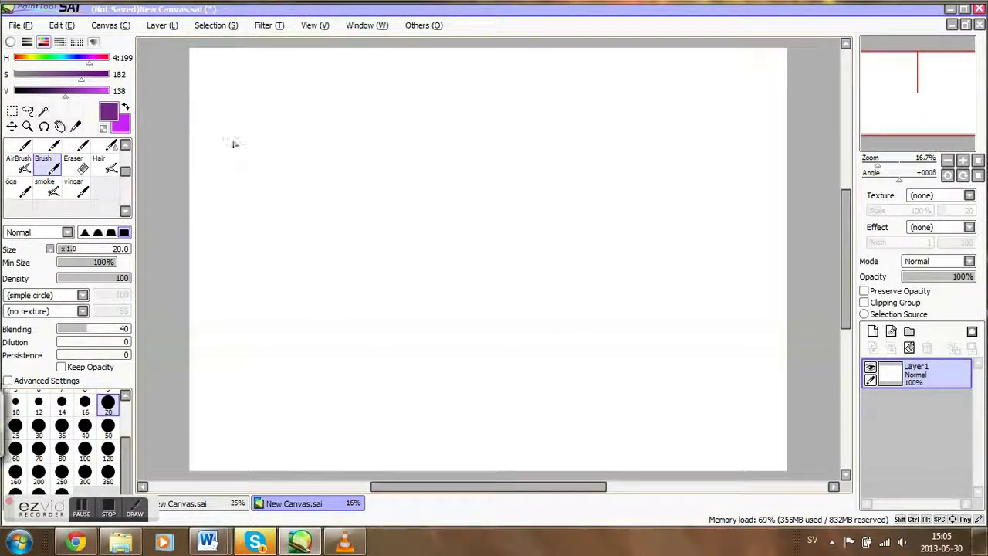
Step: Handwrite "done, hope" in dark purple across the upper part of the cleared canvas
{"action": "mouse_move", "coordinate": [236, 64]}
{"action": "left_mouse_down"}
{"action": "mouse_move", "coordinate": [219, 143]}
{"action": "mouse_move", "coordinate": [255, 151]}
{"action": "left_mouse_up"}
{"action": "mouse_move", "coordinate": [296, 102]}
{"action": "left_mouse_down"}
{"action": "mouse_move", "coordinate": [338, 144]}
{"action": "mouse_move", "coordinate": [367, 144]}
{"action": "left_mouse_up"}
{"action": "left_click_drag", "start_coordinate": [382, 125], "coordinate": [432, 159]}
{"action": "left_click_drag", "start_coordinate": [515, 83], "coordinate": [517, 141]}
{"action": "left_click_drag", "start_coordinate": [517, 115], "coordinate": [542, 140]}
{"action": "left_click_drag", "start_coordinate": [571, 108], "coordinate": [572, 109]}
{"action": "left_click_drag", "start_coordinate": [598, 102], "coordinate": [594, 173]}
{"action": "left_click_drag", "start_coordinate": [600, 116], "coordinate": [603, 139]}
{"action": "mouse_move", "coordinate": [652, 114]}
{"action": "left_mouse_down"}
{"action": "mouse_move", "coordinate": [672, 101]}
{"action": "mouse_move", "coordinate": [679, 137]}
{"action": "left_mouse_up"}
{"action": "mouse_move", "coordinate": [259, 226]}
{"action": "left_mouse_down"}
{"action": "mouse_move", "coordinate": [286, 212]}
{"action": "mouse_move", "coordinate": [269, 297]}
{"action": "left_mouse_up"}
{"action": "key", "text": "ctrl+z"}
{"action": "key", "text": "ctrl+z"}
Step: Handwrite "you liked" as the second line of the message
{"action": "mouse_move", "coordinate": [267, 191]}
{"action": "left_mouse_down"}
{"action": "mouse_move", "coordinate": [293, 202]}
{"action": "mouse_move", "coordinate": [264, 263]}
{"action": "left_mouse_up"}
{"action": "left_click_drag", "start_coordinate": [362, 190], "coordinate": [434, 230]}
{"action": "mouse_move", "coordinate": [513, 160]}
{"action": "left_mouse_down"}
{"action": "mouse_move", "coordinate": [532, 220]}
{"action": "mouse_move", "coordinate": [550, 222]}
{"action": "left_mouse_up"}
{"action": "left_click", "coordinate": [557, 170]}
{"action": "left_click_drag", "start_coordinate": [593, 162], "coordinate": [580, 224]}
{"action": "left_click_drag", "start_coordinate": [588, 202], "coordinate": [657, 210]}
{"action": "mouse_move", "coordinate": [687, 162]}
{"action": "left_mouse_down"}
{"action": "mouse_move", "coordinate": [682, 222]}
{"action": "mouse_move", "coordinate": [671, 223]}
{"action": "left_mouse_up"}
Step: Finish the message by handwriting "it =)" as the third line
{"action": "left_click_drag", "start_coordinate": [354, 288], "coordinate": [349, 365]}
{"action": "mouse_move", "coordinate": [360, 261]}
{"action": "left_mouse_down"}
{"action": "mouse_move", "coordinate": [341, 266]}
{"action": "mouse_move", "coordinate": [360, 259]}
{"action": "mouse_move", "coordinate": [411, 343]}
{"action": "left_mouse_up"}
{"action": "left_click_drag", "start_coordinate": [392, 304], "coordinate": [438, 303]}
{"action": "left_click_drag", "start_coordinate": [517, 319], "coordinate": [545, 316]}
{"action": "left_click", "coordinate": [523, 291]}
{"action": "left_click_drag", "start_coordinate": [565, 254], "coordinate": [566, 357]}
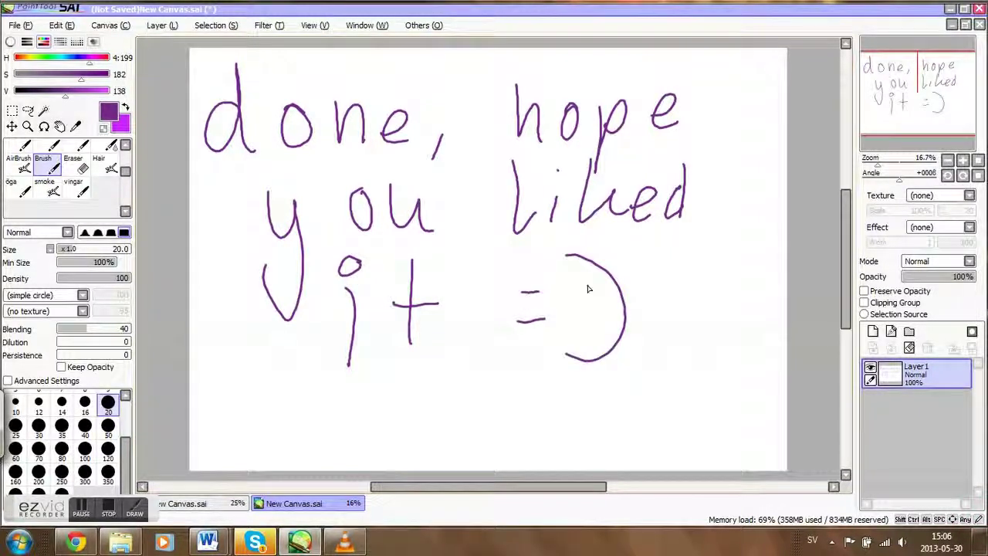